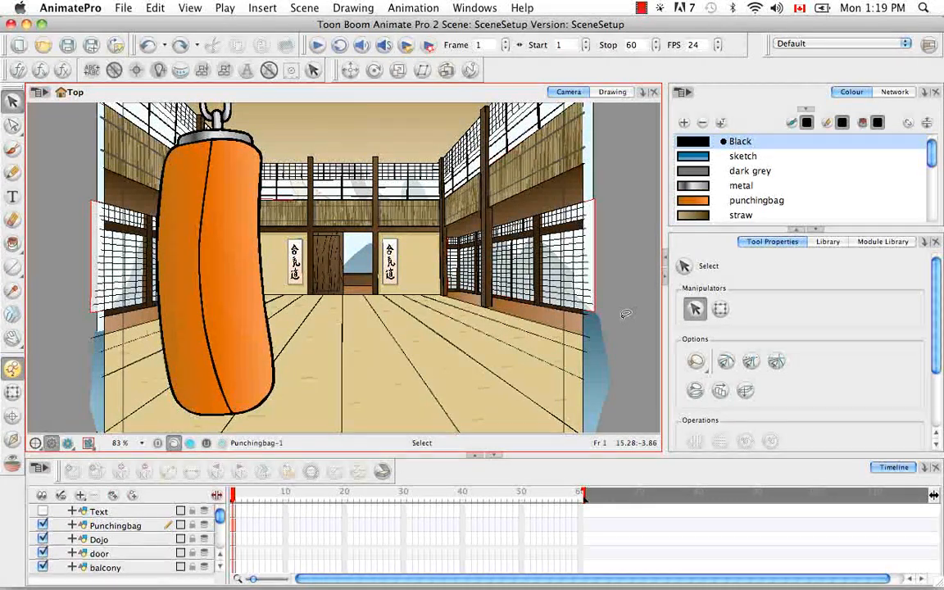
- Detach the Network view into a floating window and enlarge it until the whole module network fits
click(906, 92)
drag(908, 92, 406, 256)
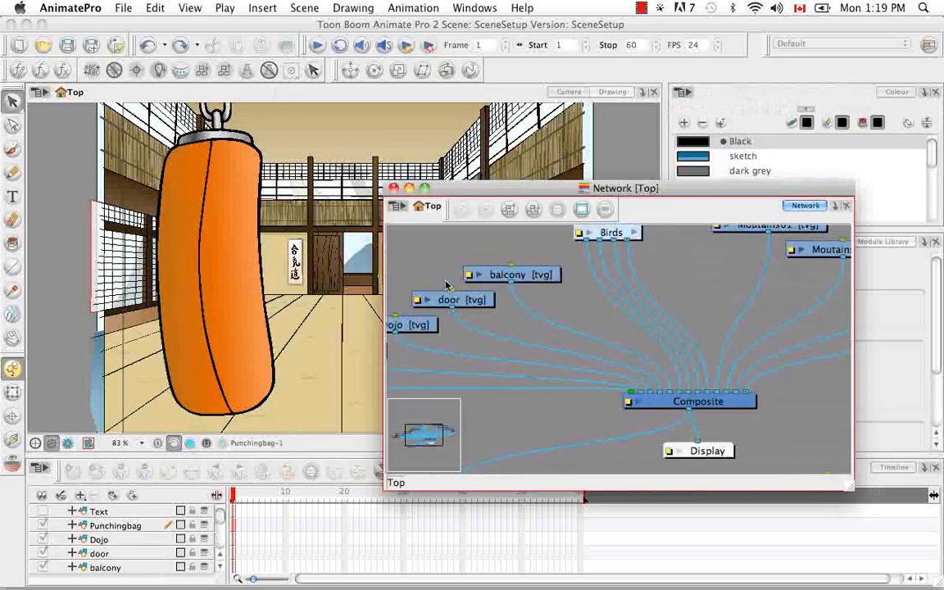
drag(484, 199, 289, 116)
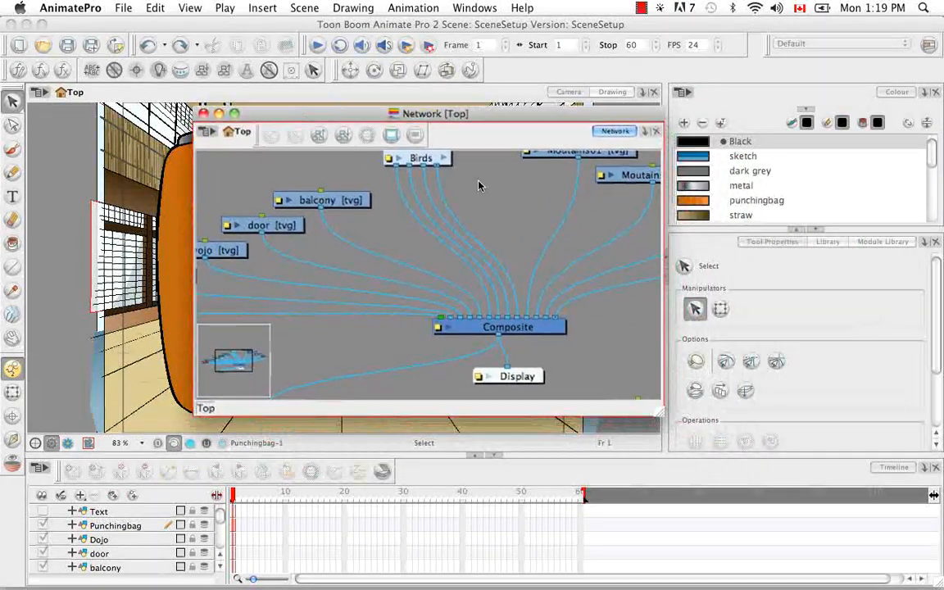
drag(669, 420, 822, 529)
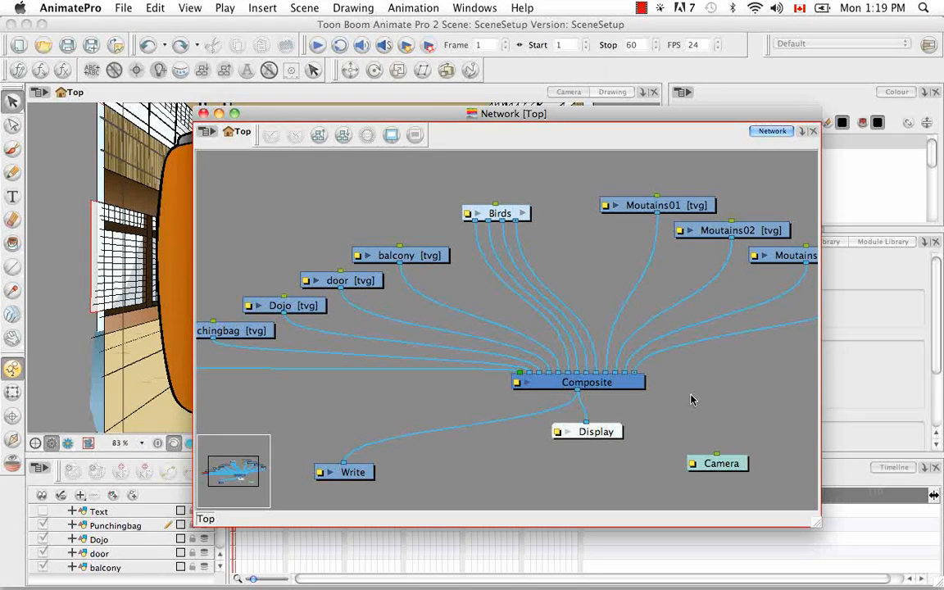
key(super+minus)
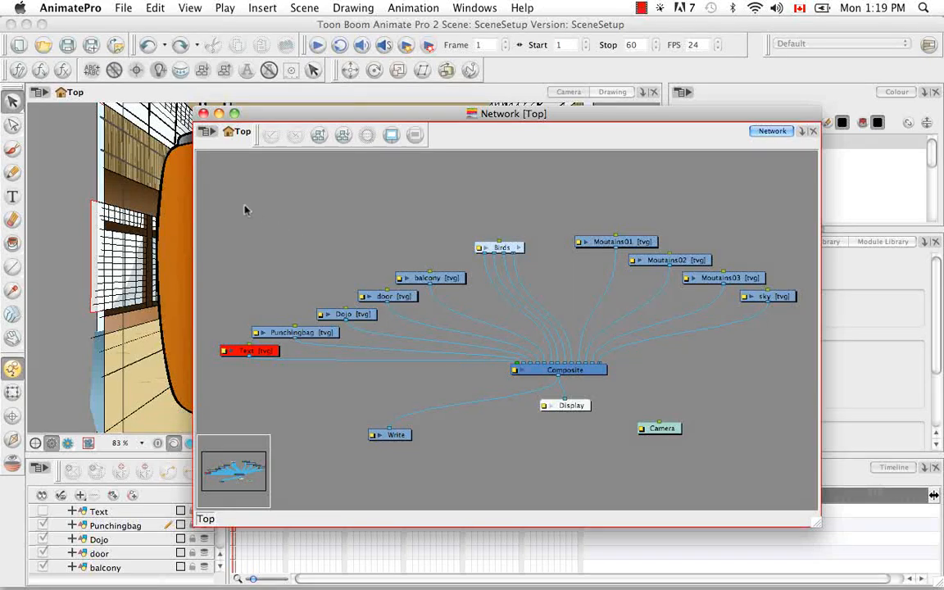
click(207, 132)
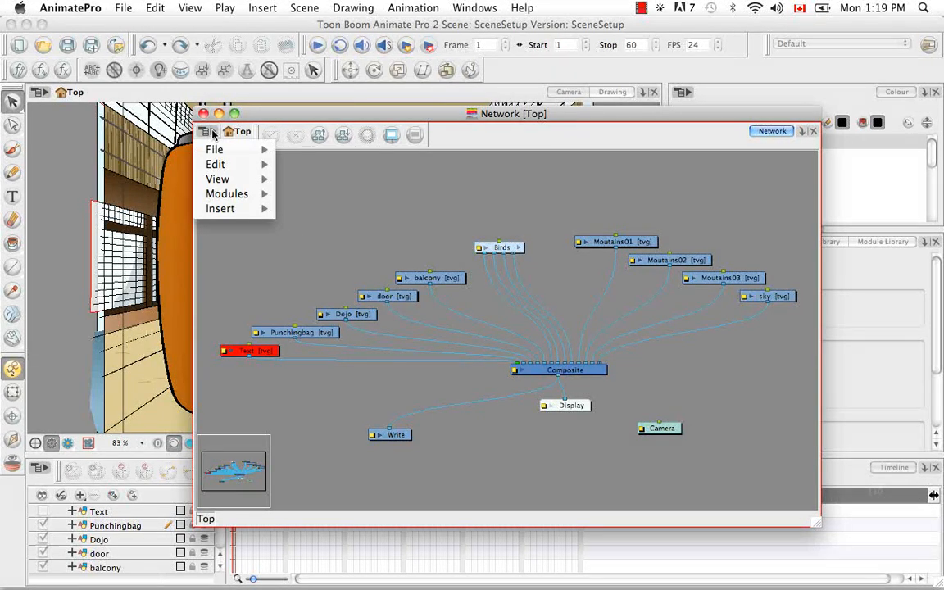
click(336, 198)
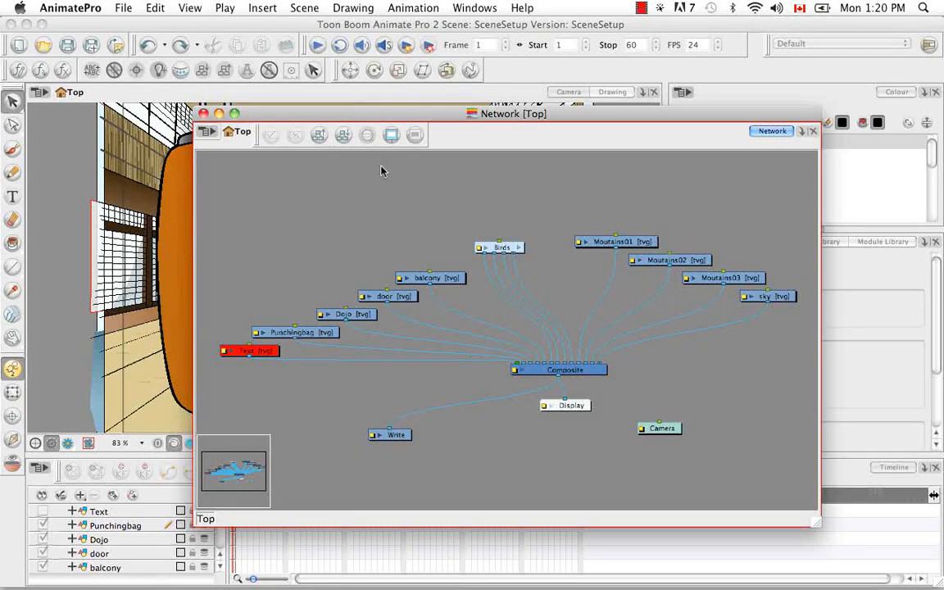
click(484, 9)
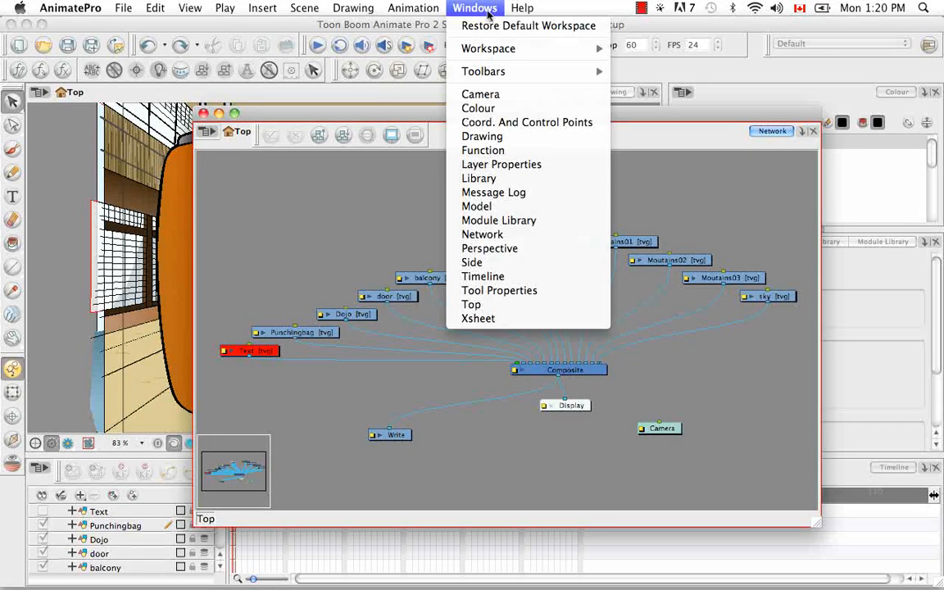
mouse_move(512, 73)
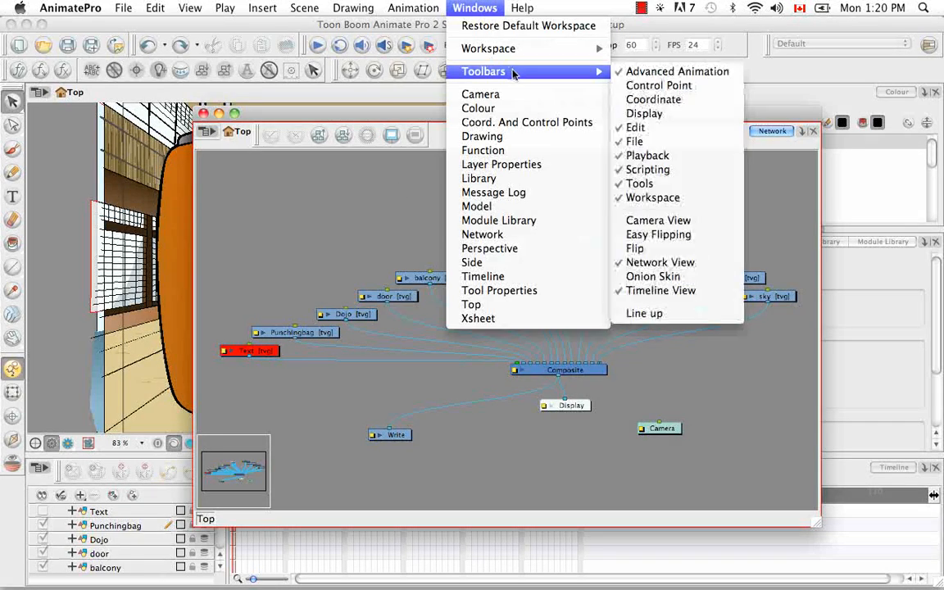
click(712, 263)
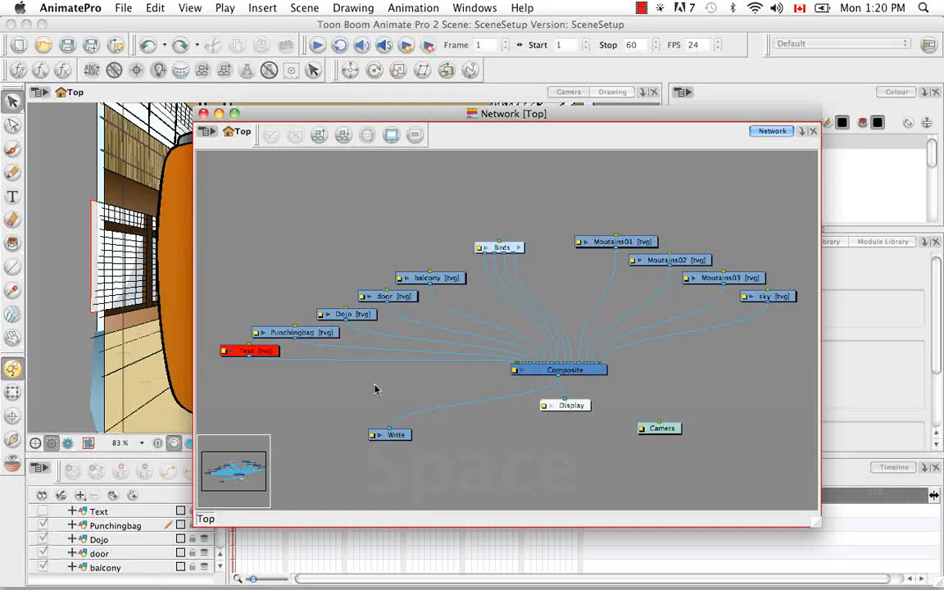
- Examine the overall layout of the module network, at several zoom levels and using the navigator thumbnail
key(space)
drag(346, 392, 396, 347)
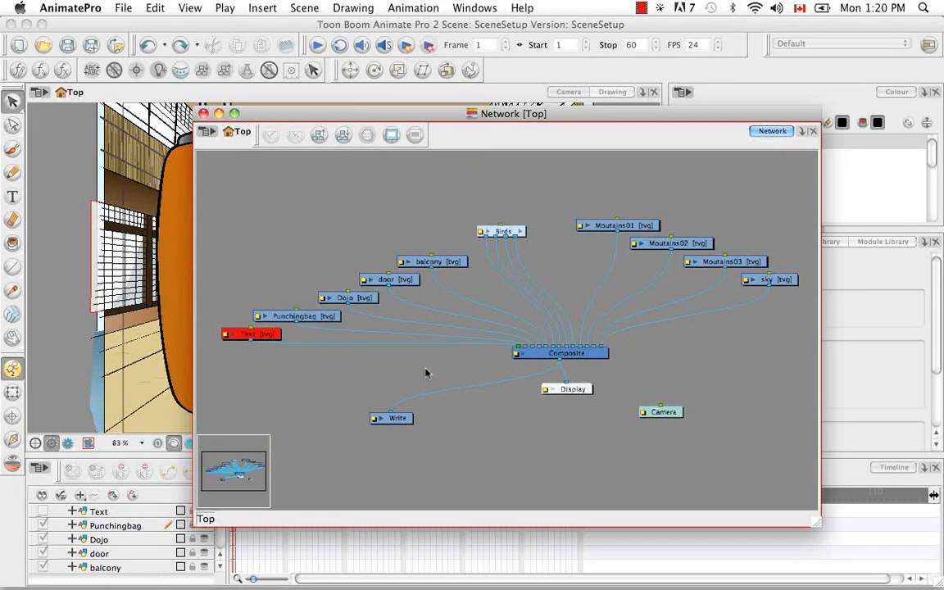
key(super+equal)
key(super+minus)
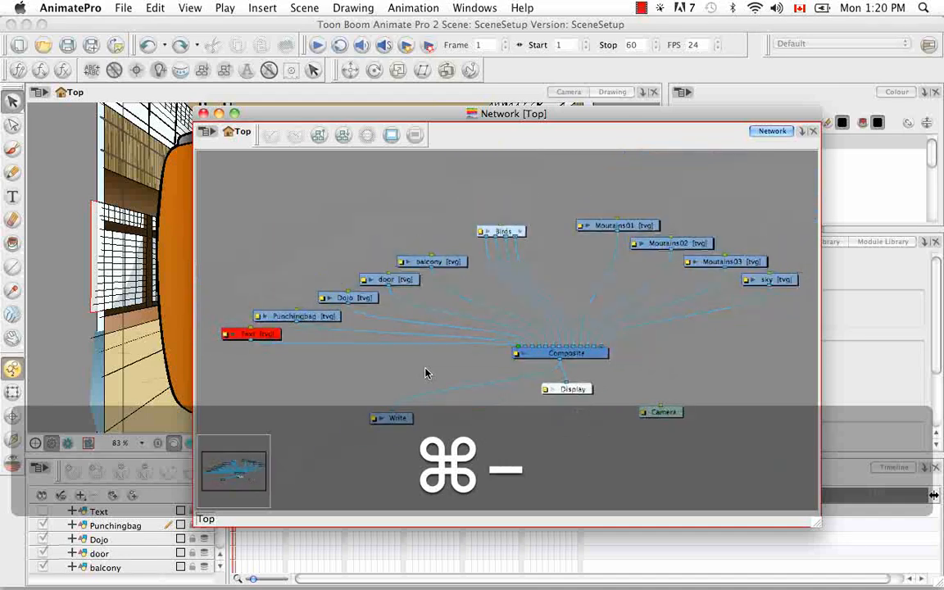
key(super+minus)
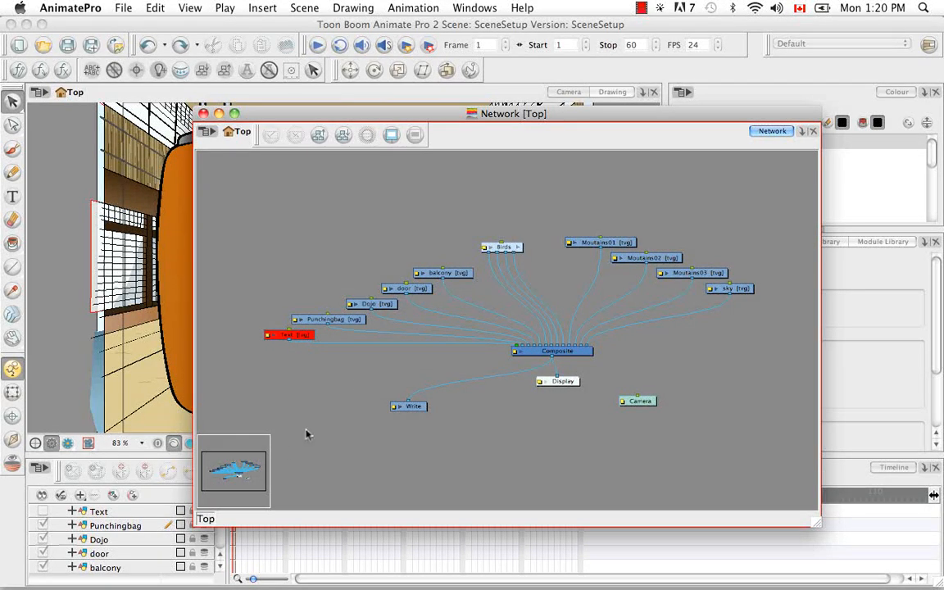
drag(236, 468, 273, 431)
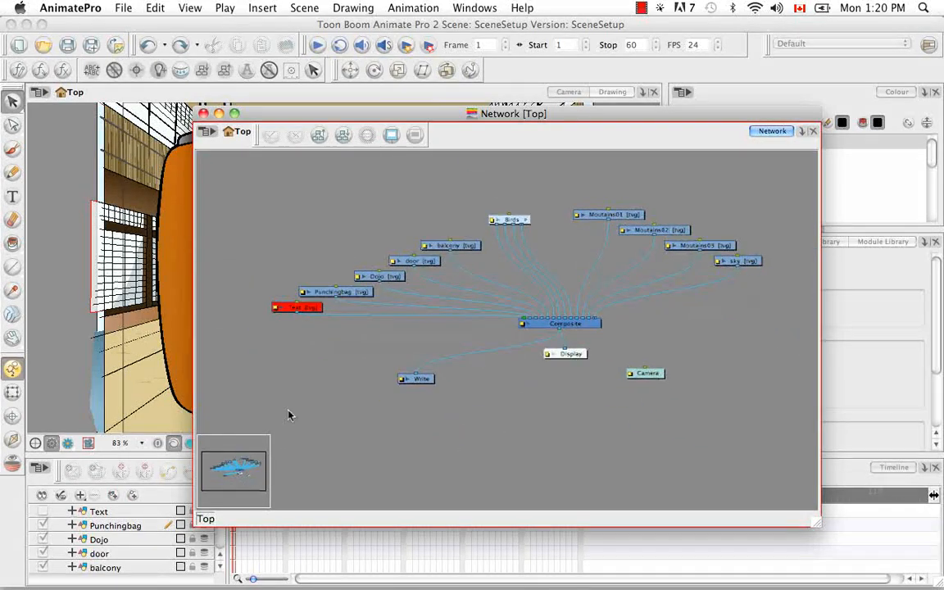
key(super+minus)
key(super+minus)
key(super+minus)
key(super+minus)
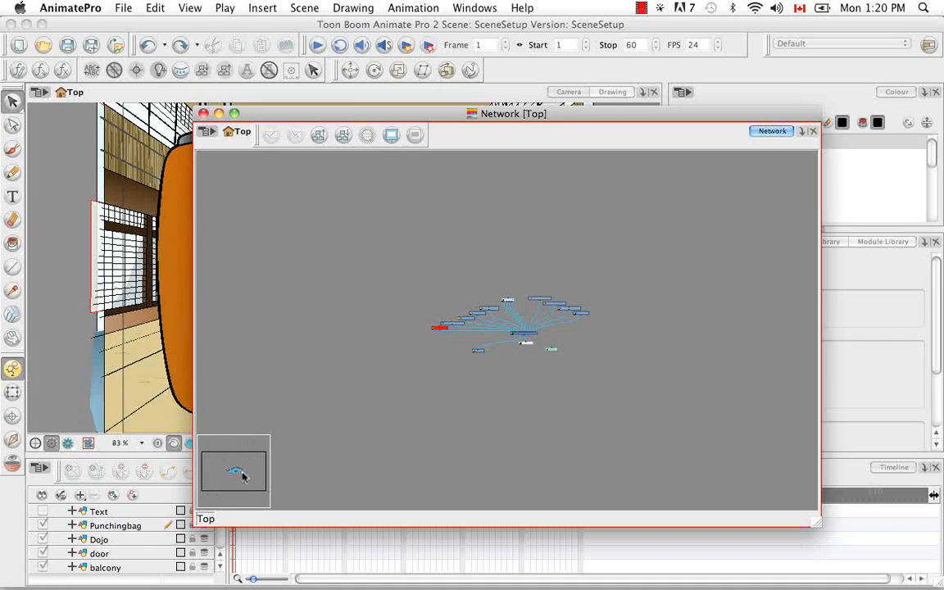
mouse_move(234, 474)
mouse_down()
mouse_move(259, 470)
mouse_move(213, 476)
mouse_move(232, 476)
mouse_up()
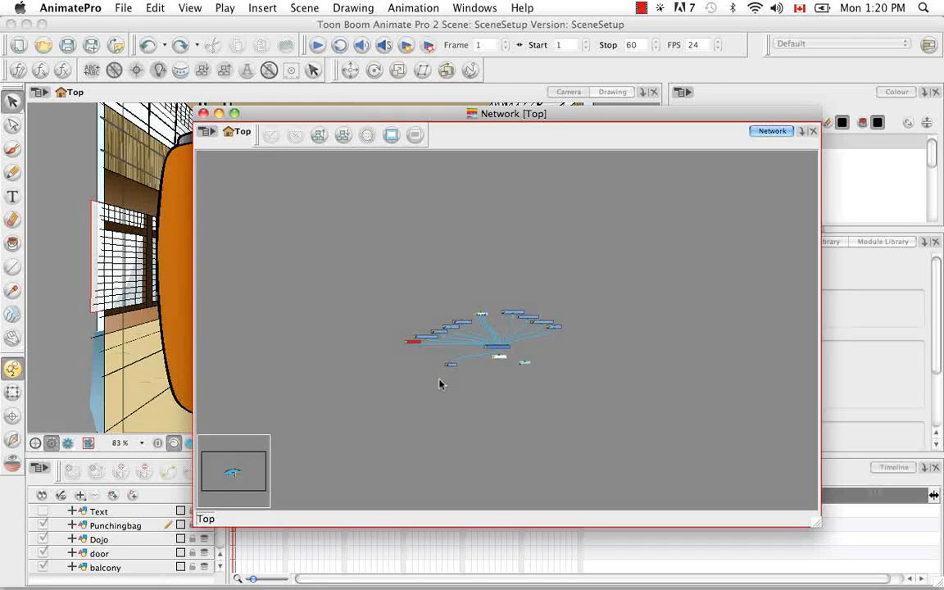
key(super+equal)
key(super+equal)
key(super+equal)
key(super+equal)
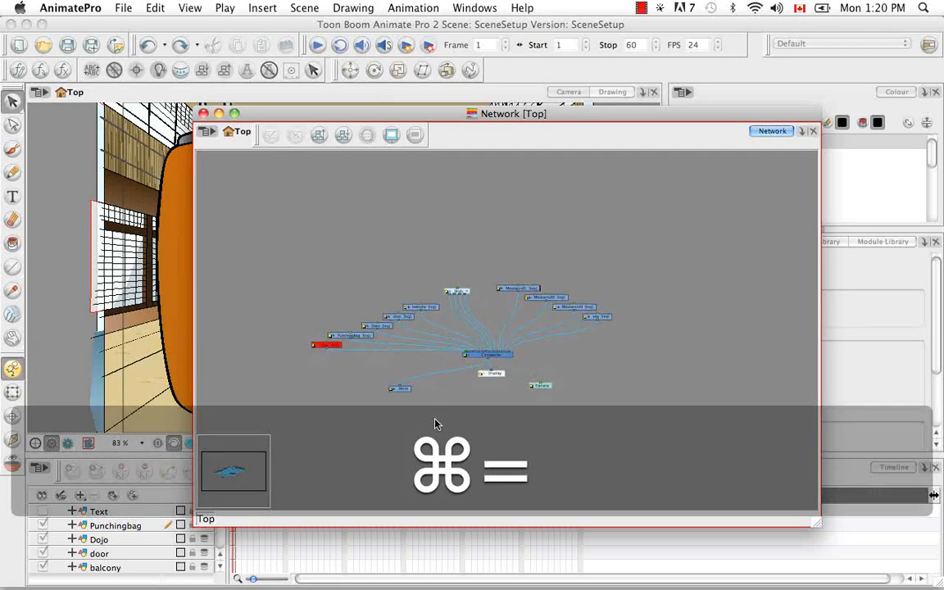
key(space)
drag(459, 316, 529, 314)
key(super+minus)
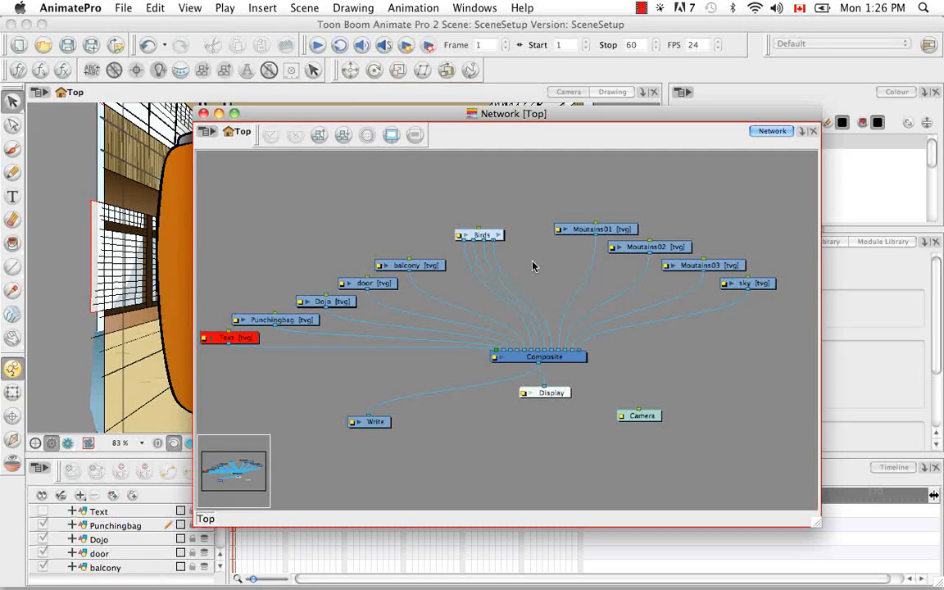
- Inspect the modules inside the Birds group, return to the top level and examine the connections running into the Composite module
click(498, 236)
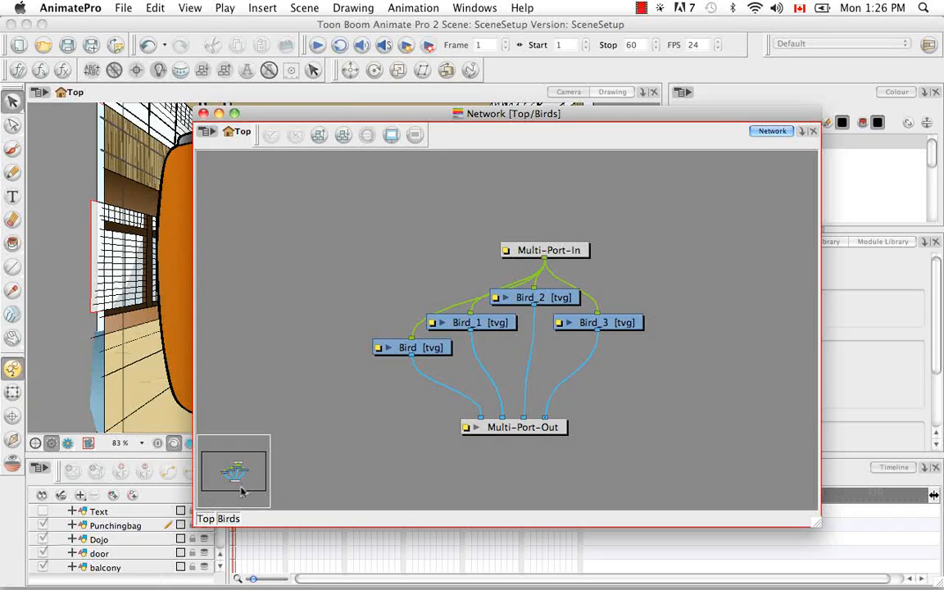
click(209, 519)
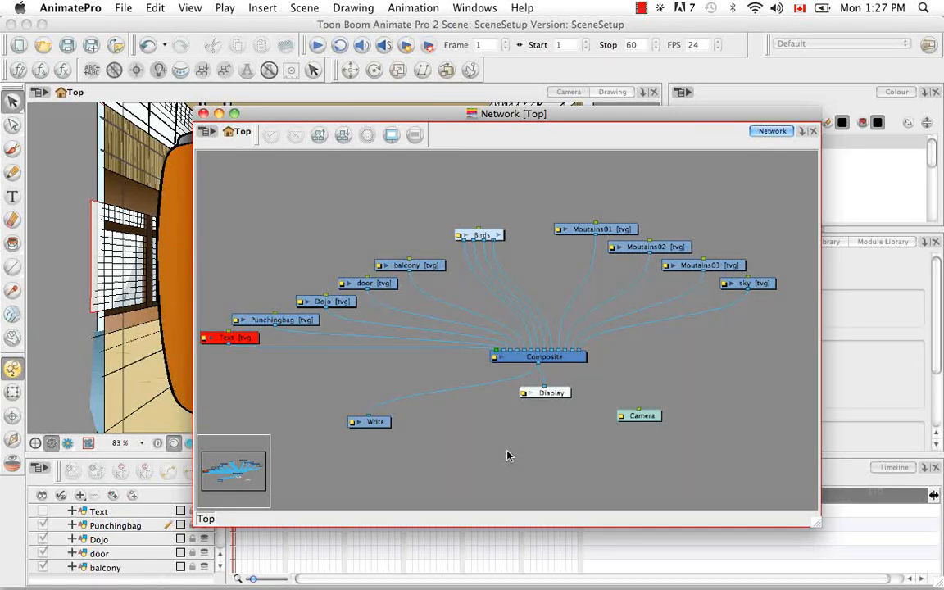
key(super+equal)
key(super+equal)
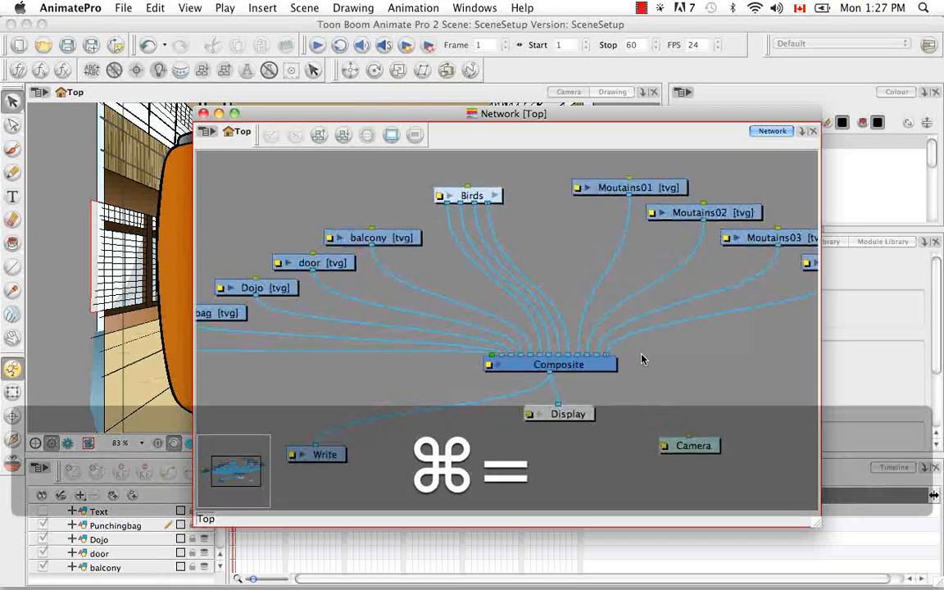
key(space)
drag(636, 207, 489, 350)
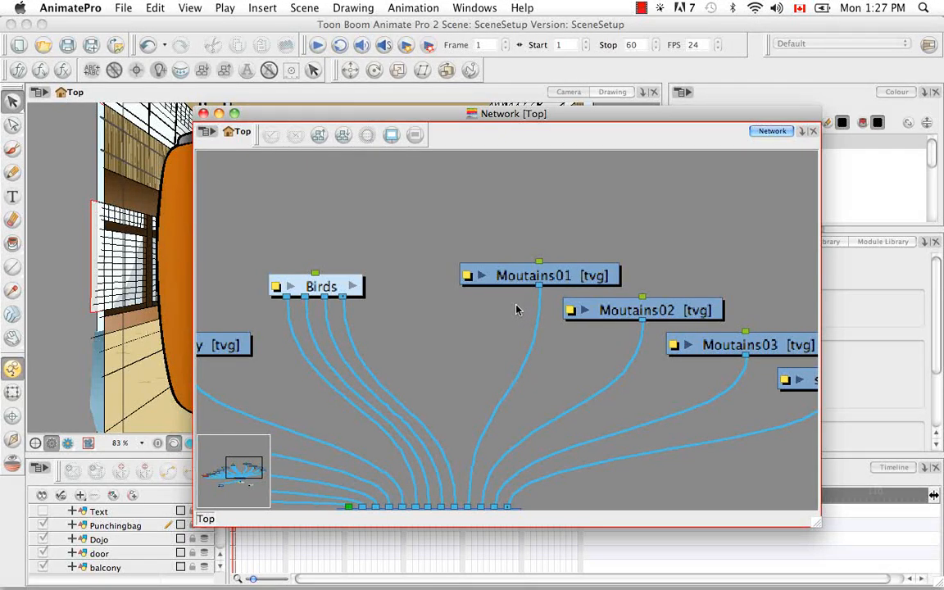
key(super+minus)
key(super+minus)
key(super+minus)
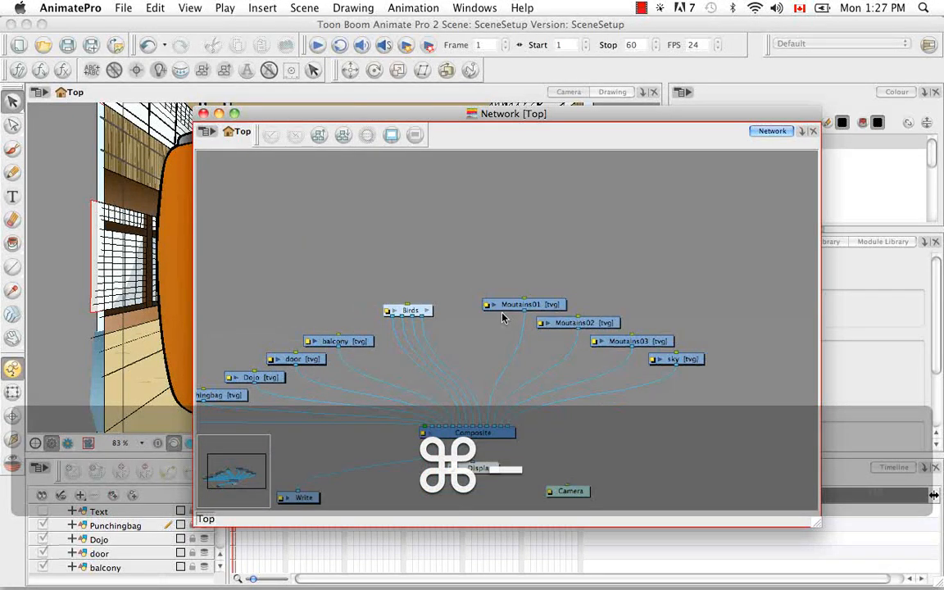
key(space)
drag(502, 284, 573, 242)
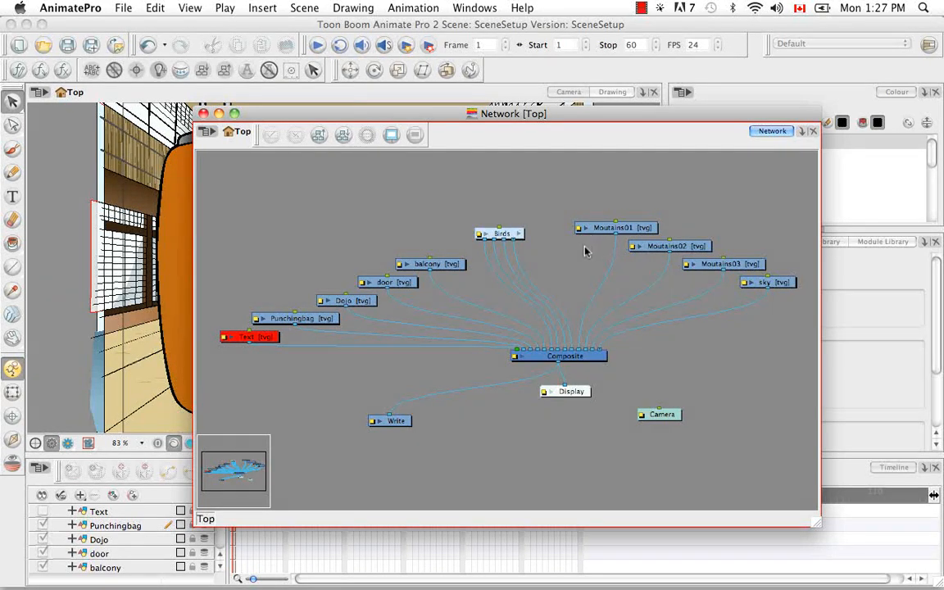
- Select the Composite module and the Moutains01 module in turn to trace their cables, and clear the selection
click(584, 392)
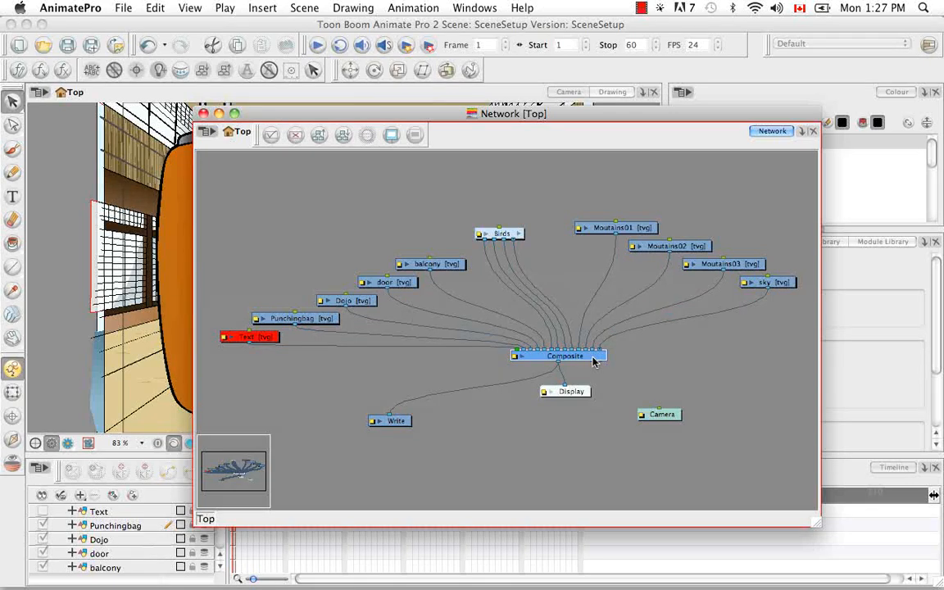
click(631, 229)
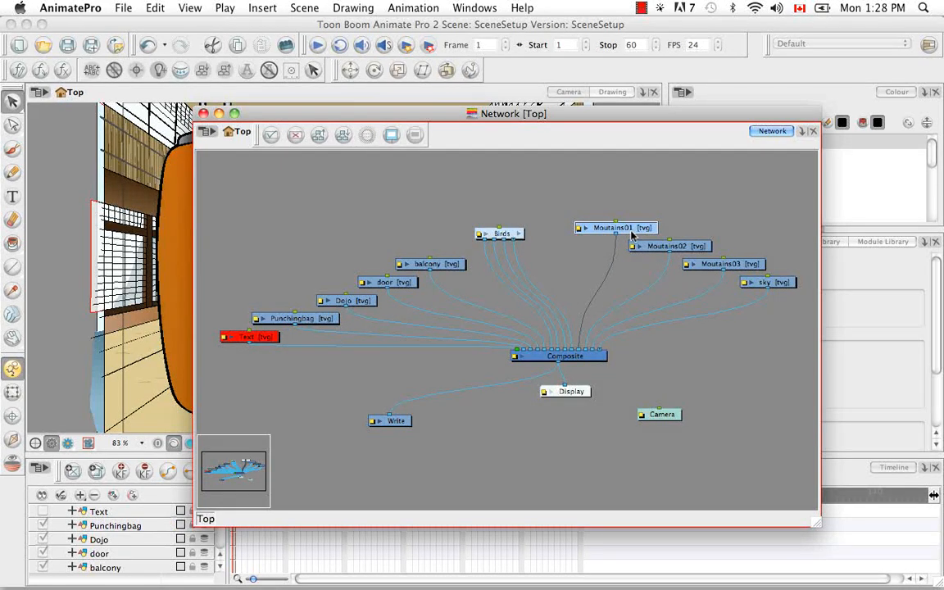
click(674, 367)
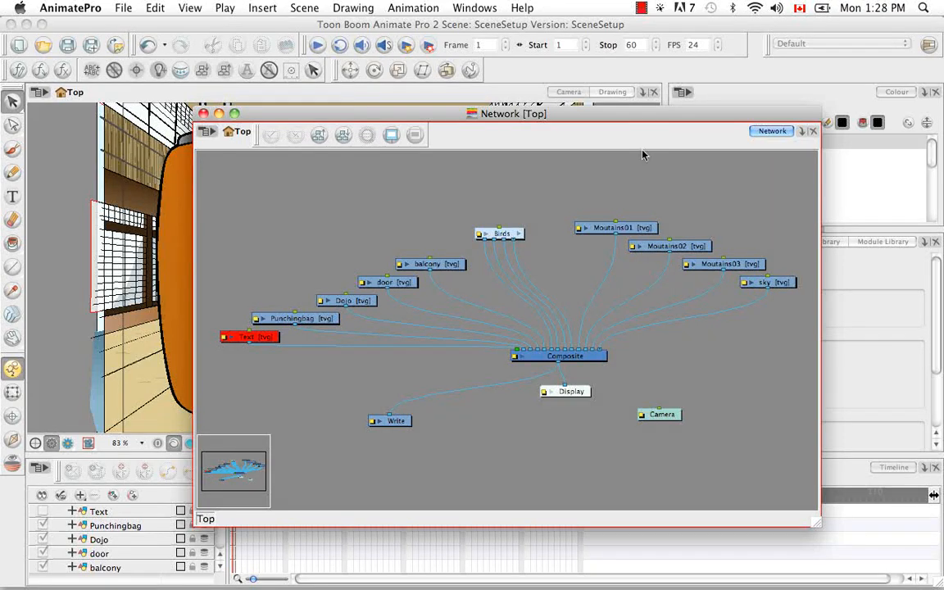
- Show the Module Library and add a docked Network view alongside the Colour view above it
drag(653, 115, 482, 73)
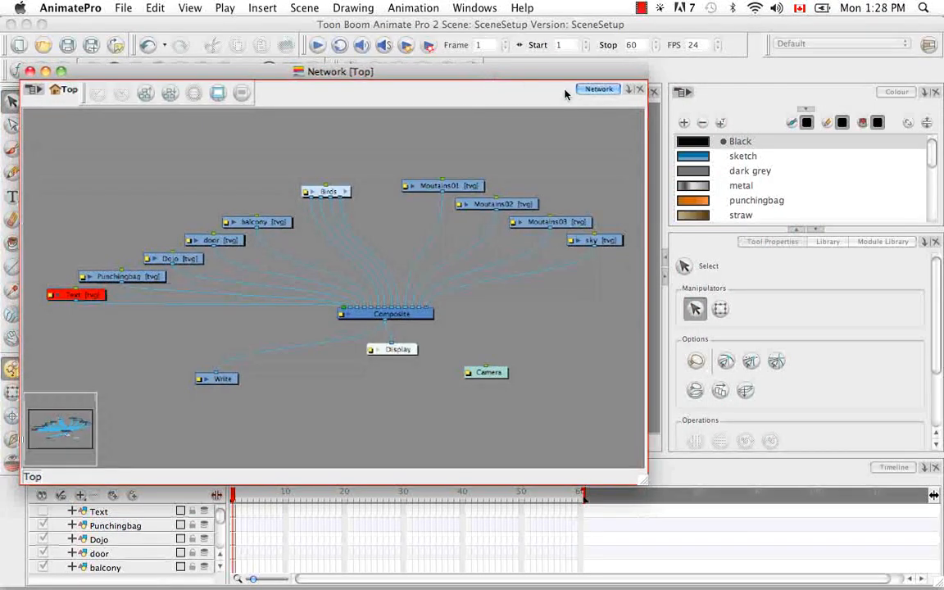
click(867, 244)
click(872, 244)
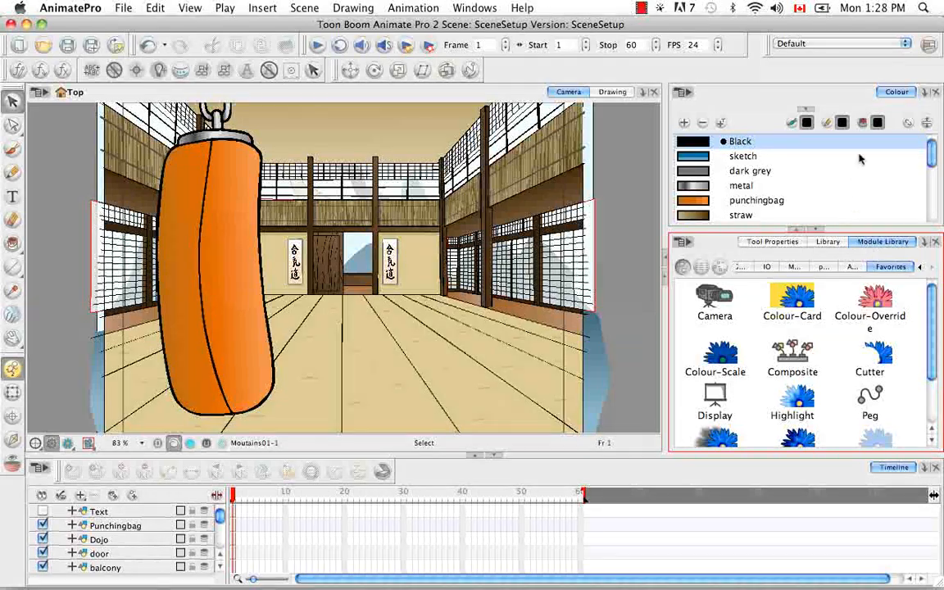
right_click(832, 85)
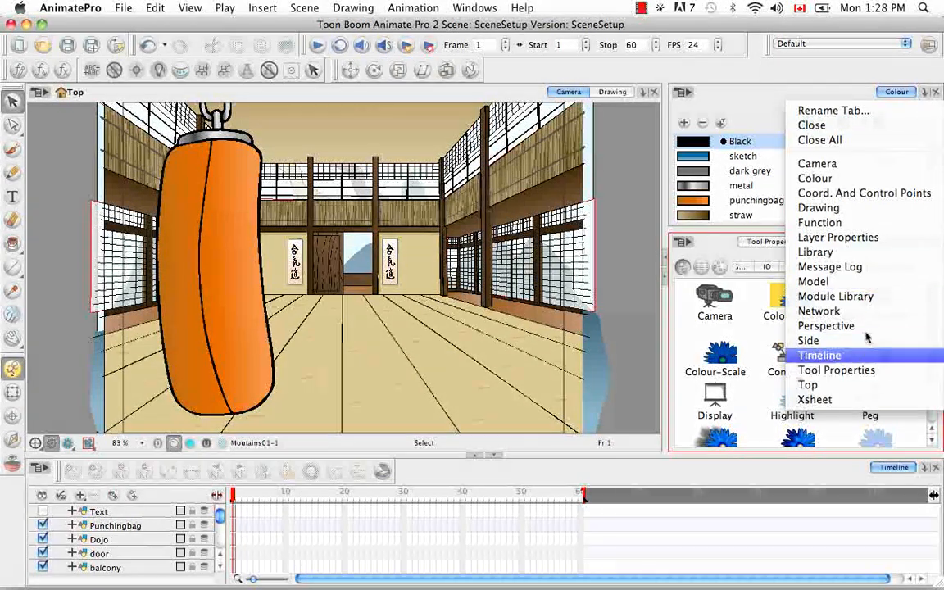
click(902, 311)
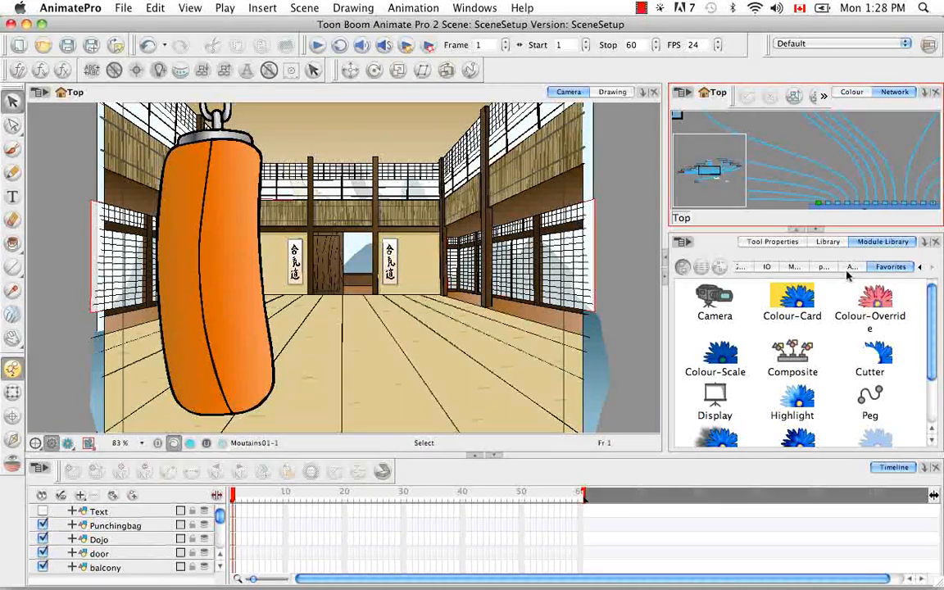
- Add a Peg from the favourite modules and a Blur-Radial effect from all modules to the network
scroll(878, 354, down, 2)
drag(878, 354, 892, 149)
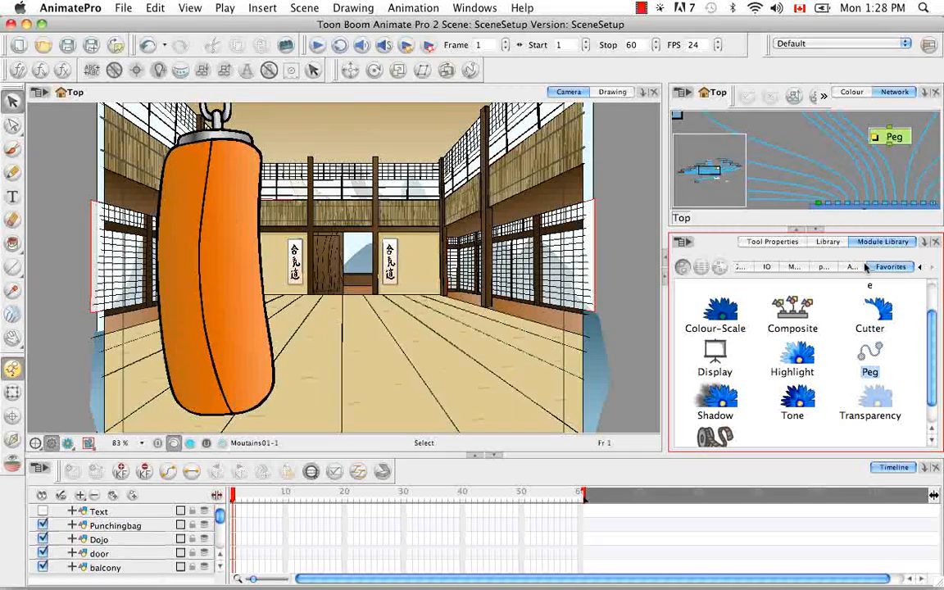
click(920, 267)
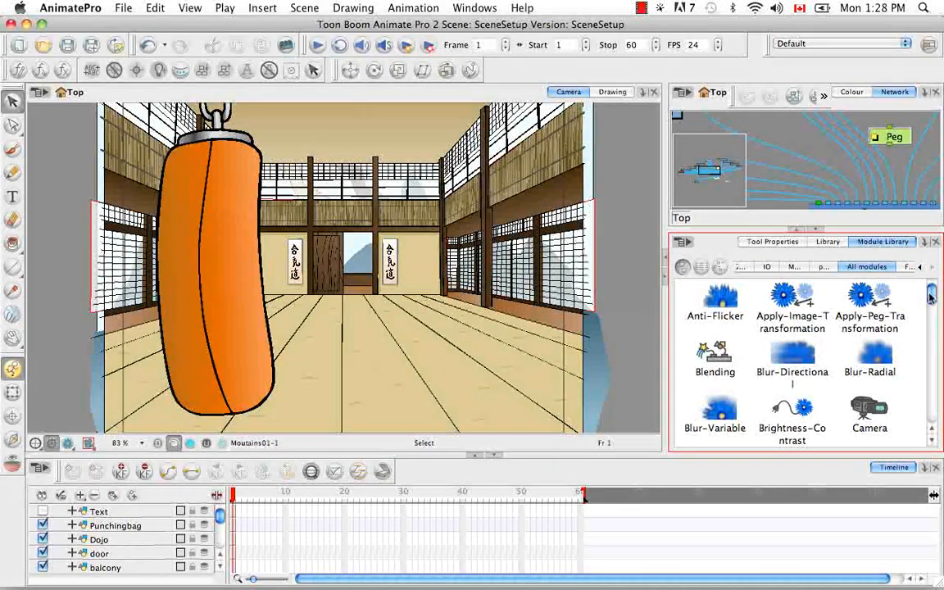
scroll(932, 302, down, 1)
scroll(932, 301, down, 1)
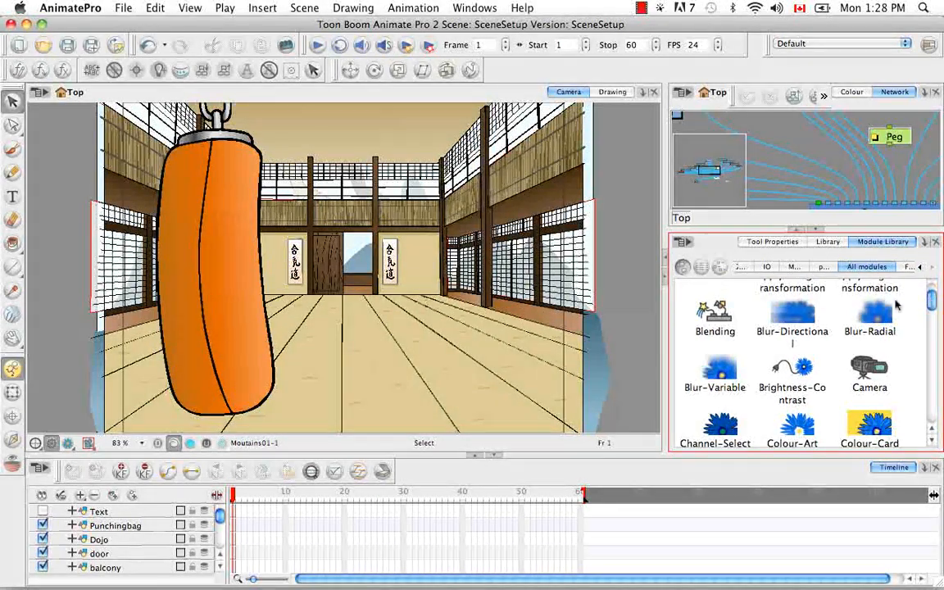
drag(855, 322, 820, 159)
click(843, 172)
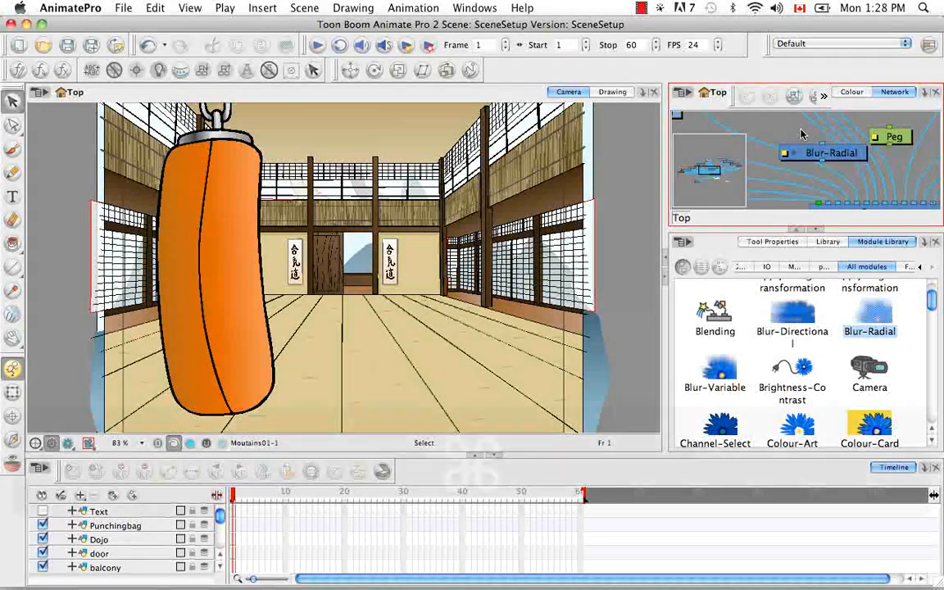
- Enlarge the Network and Module Library views to fill the workspace
key(super)
key(super+f)
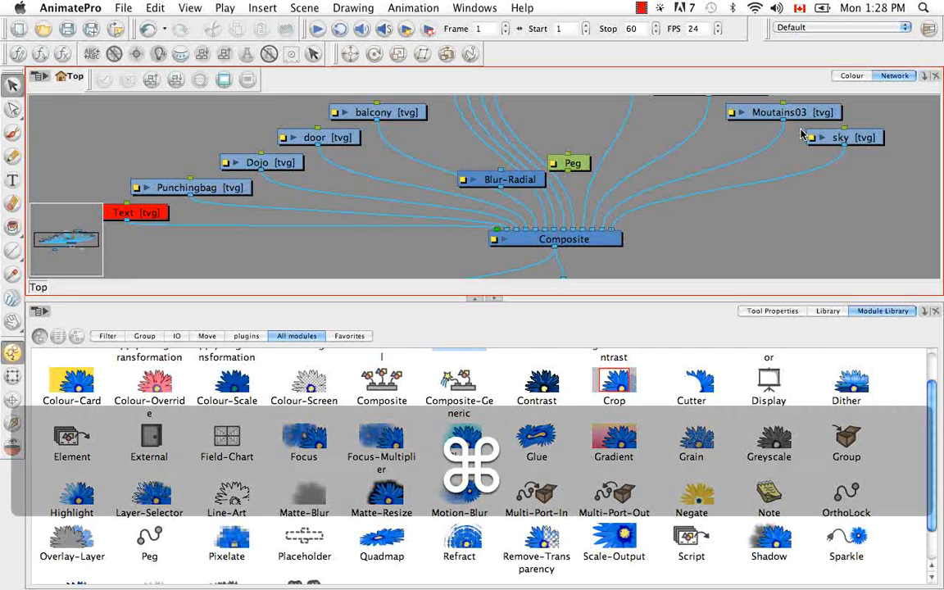
- Expand the Network view, place the Blur-Radial and Peg modules in the empty area above Birds, and connect the Peg to Moutains01
key(super+f)
drag(491, 326, 356, 174)
drag(579, 307, 531, 140)
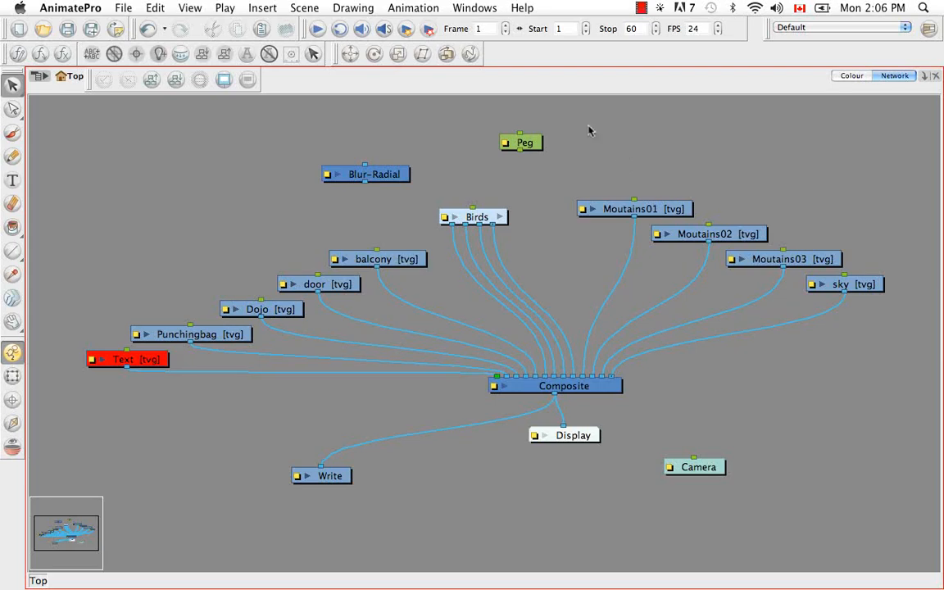
drag(522, 154, 646, 204)
- Show and hide the Moutains01 drawing thumbnail, and review the module's layer properties
click(593, 211)
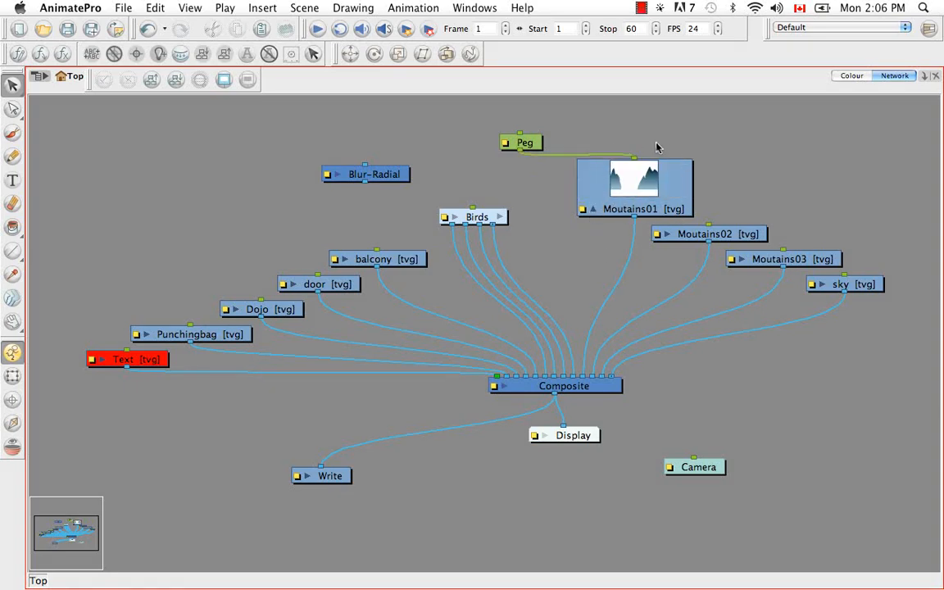
click(593, 210)
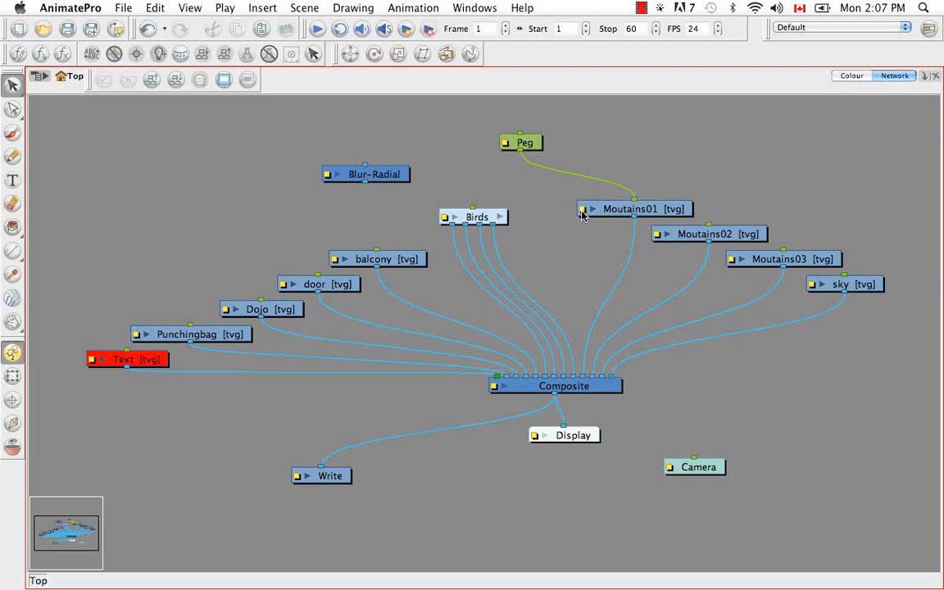
click(582, 210)
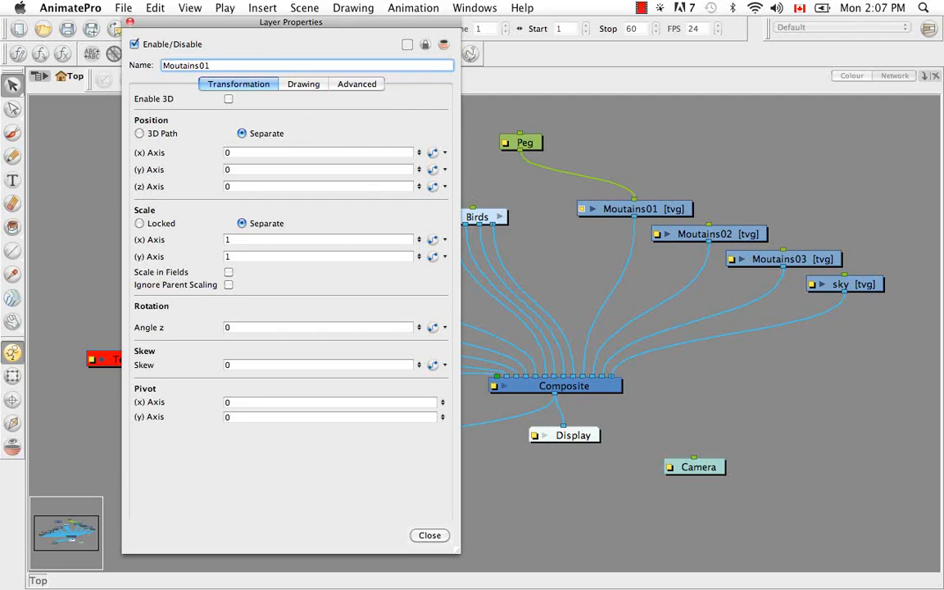
click(129, 22)
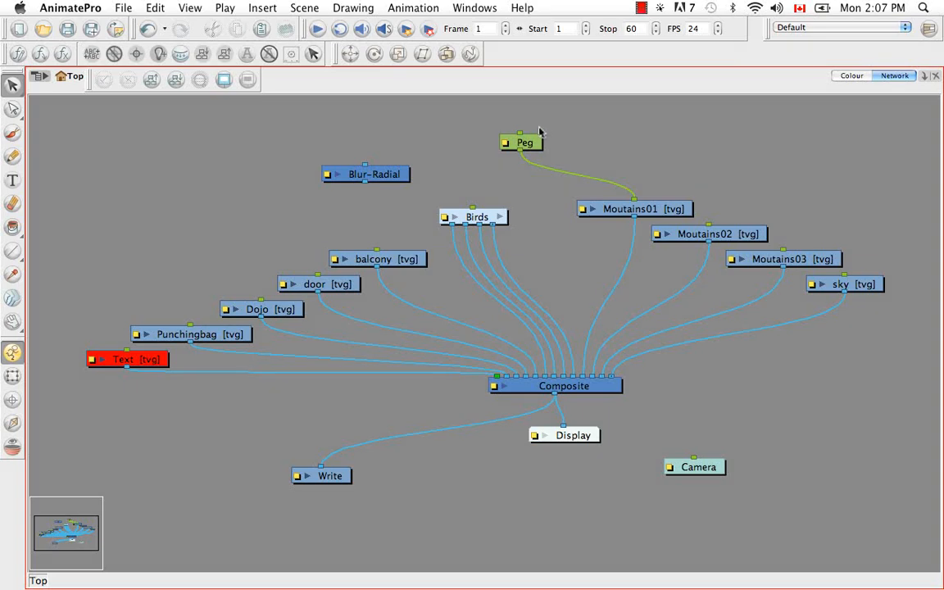
- Duplicate the Peg and connect the copy above the original Peg as its parent
click(594, 162)
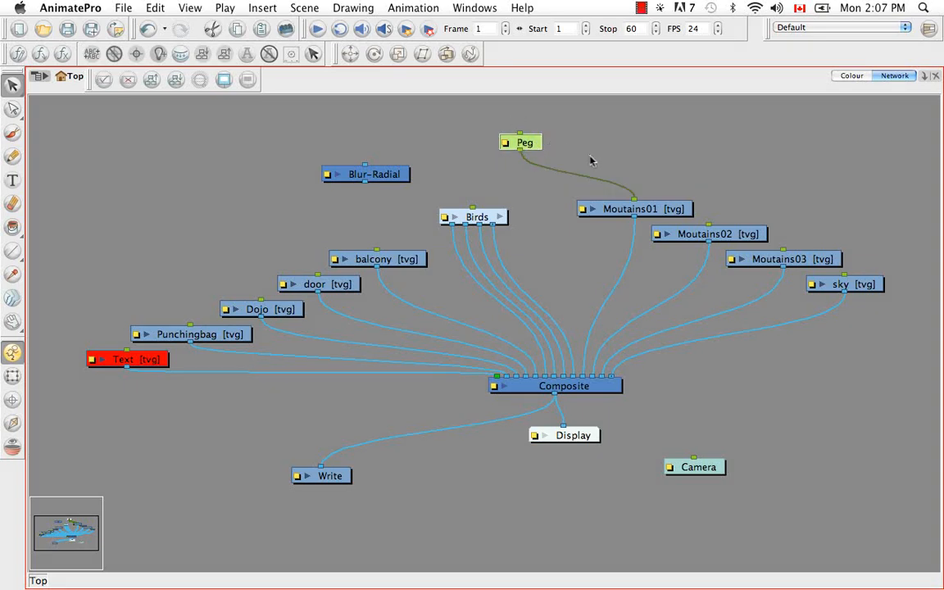
key(super+c)
key(super+v)
drag(638, 163, 523, 135)
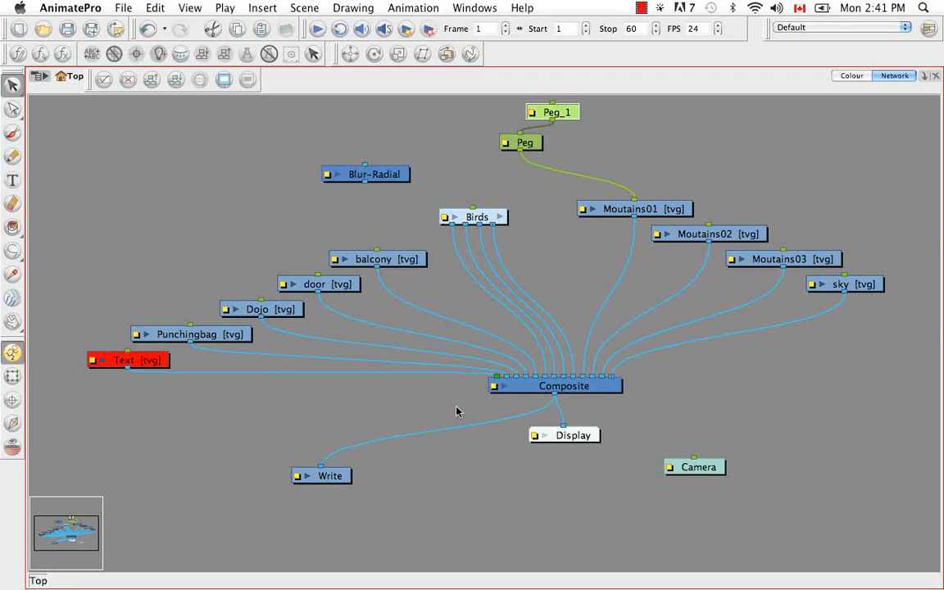
- Insert the Blur-Radial module into the cable between Moutains01 and Composite
click(390, 177)
drag(394, 176, 621, 209)
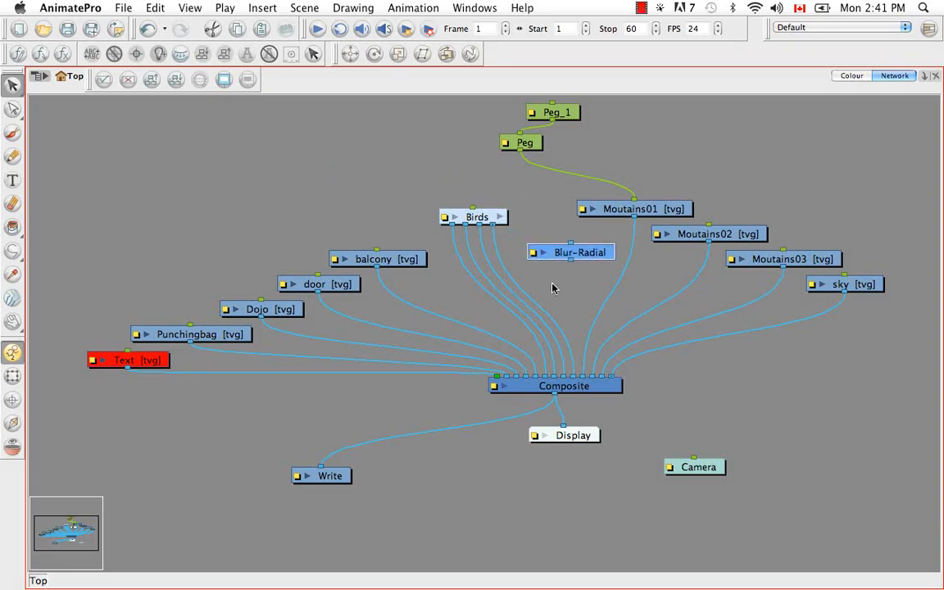
drag(587, 253, 653, 261)
key(alt)
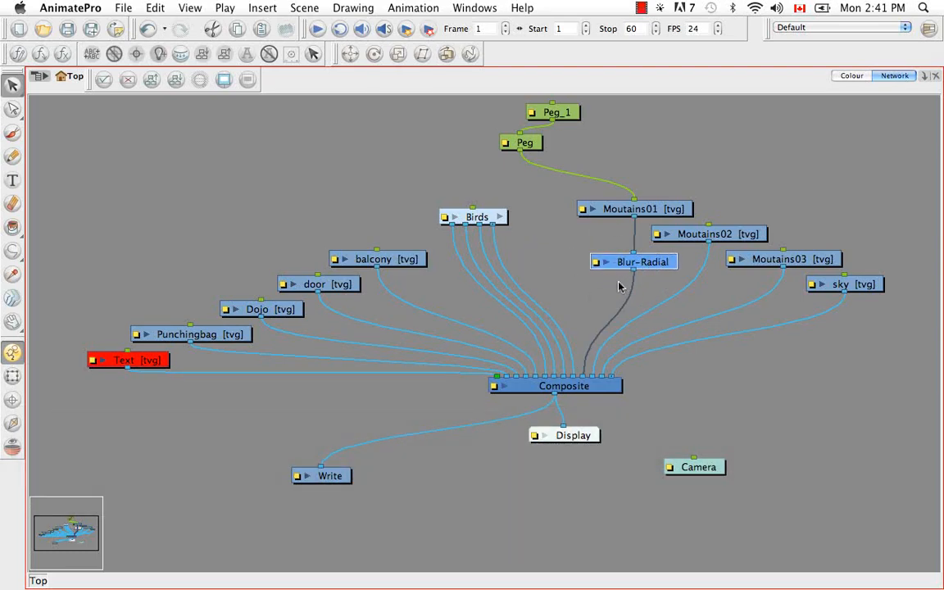
- Review the Blur-Radial layer properties and detach the module from its cables, moving it back to the empty area above balcony
click(595, 262)
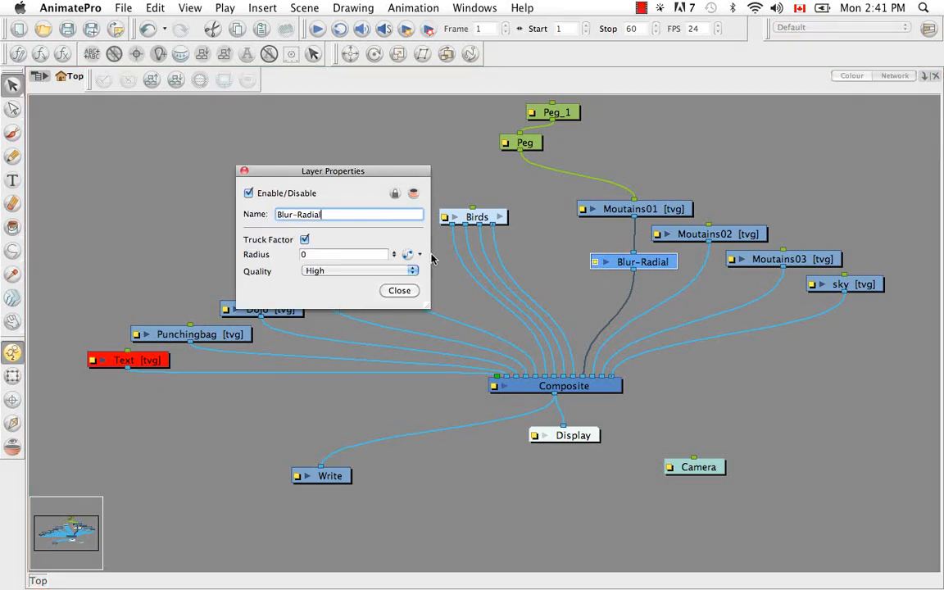
click(243, 170)
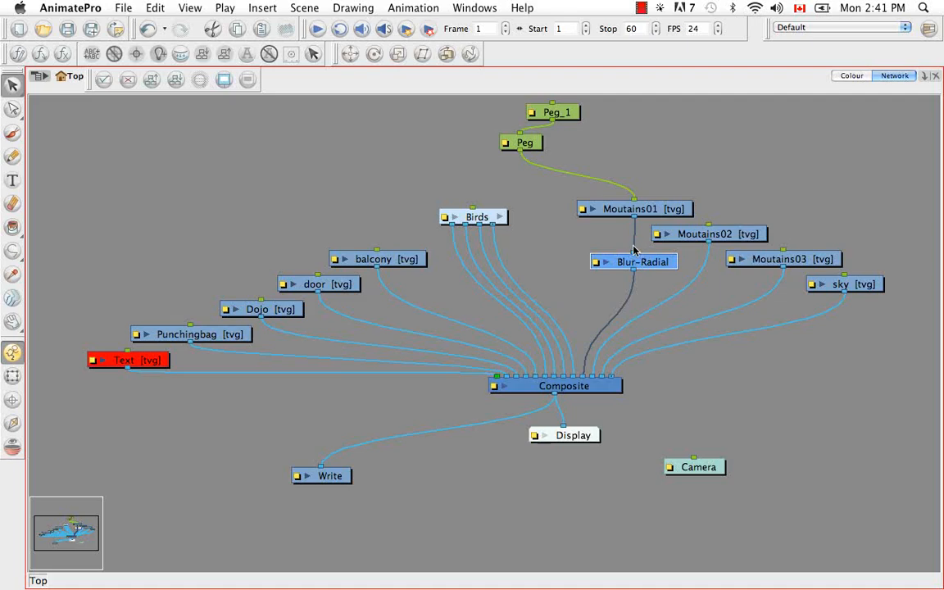
drag(655, 262, 403, 160)
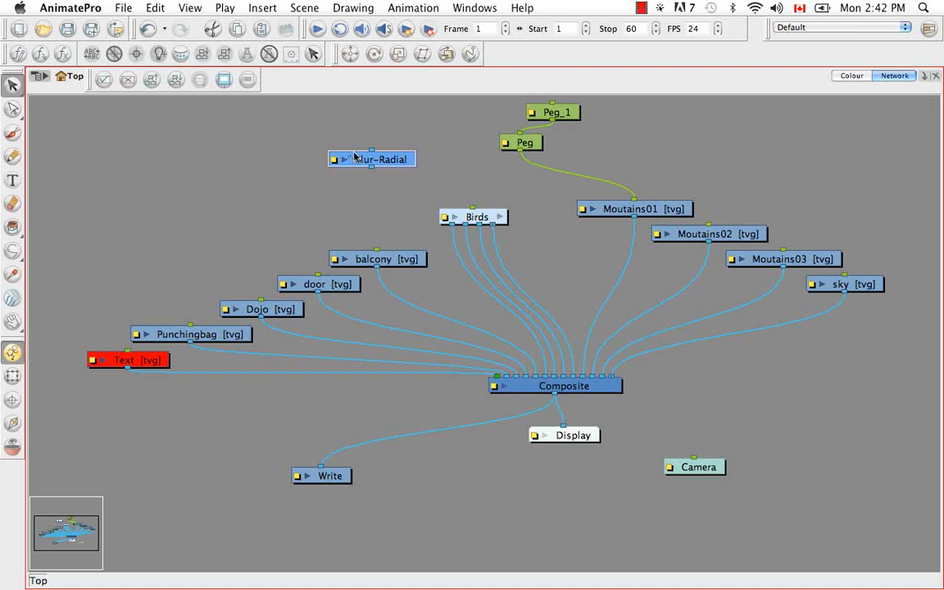
click(439, 160)
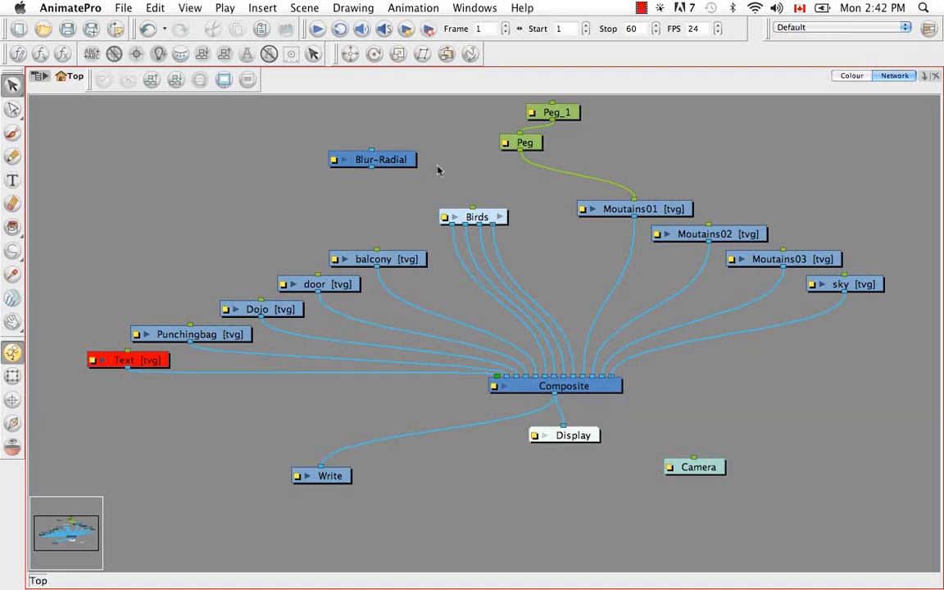
- Add a Tone module and an Apply-Image-Transformation module from all modules to the network, just above Composite
key(super+f)
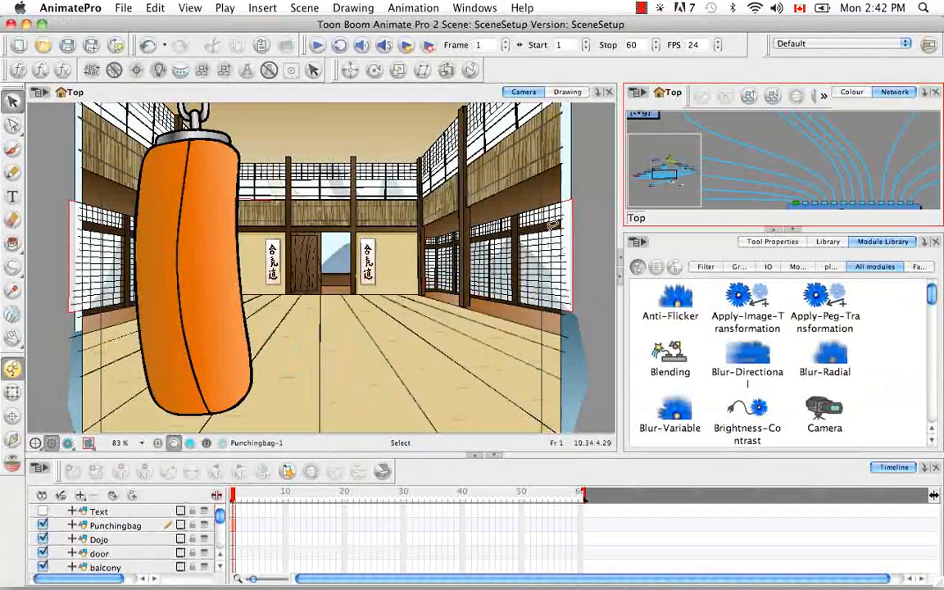
drag(931, 296, 931, 421)
drag(747, 376, 787, 149)
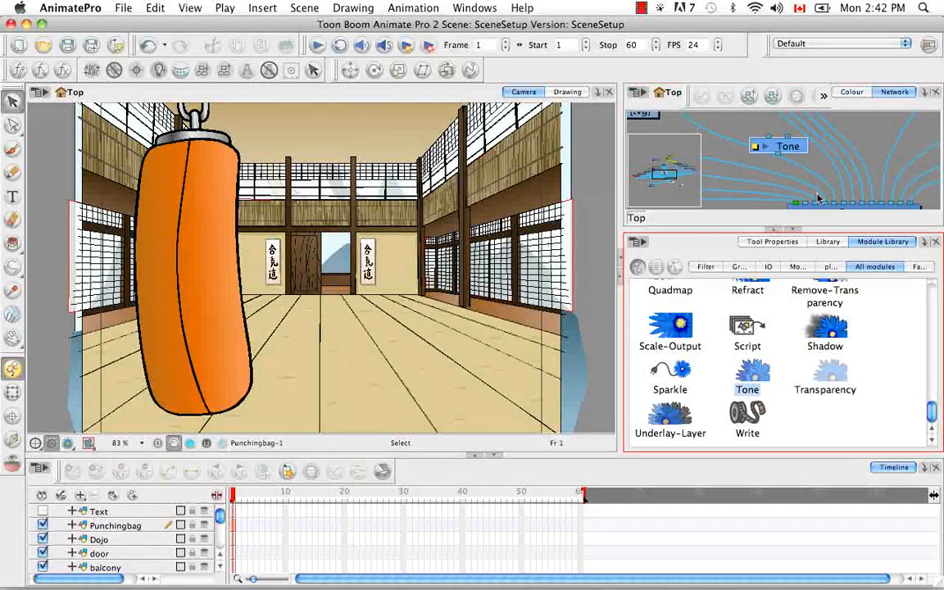
drag(932, 416, 932, 390)
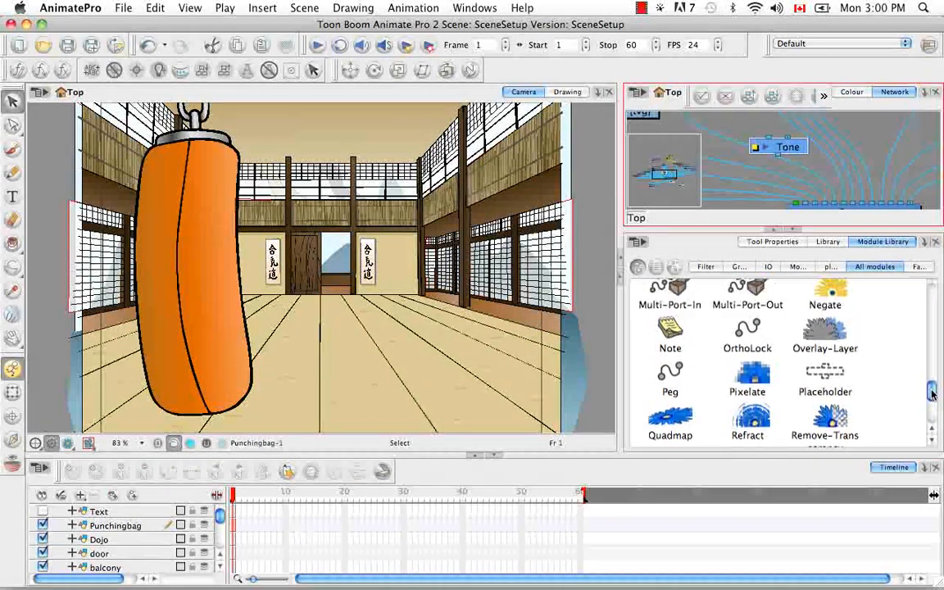
drag(932, 385, 925, 294)
click(757, 302)
drag(756, 302, 849, 168)
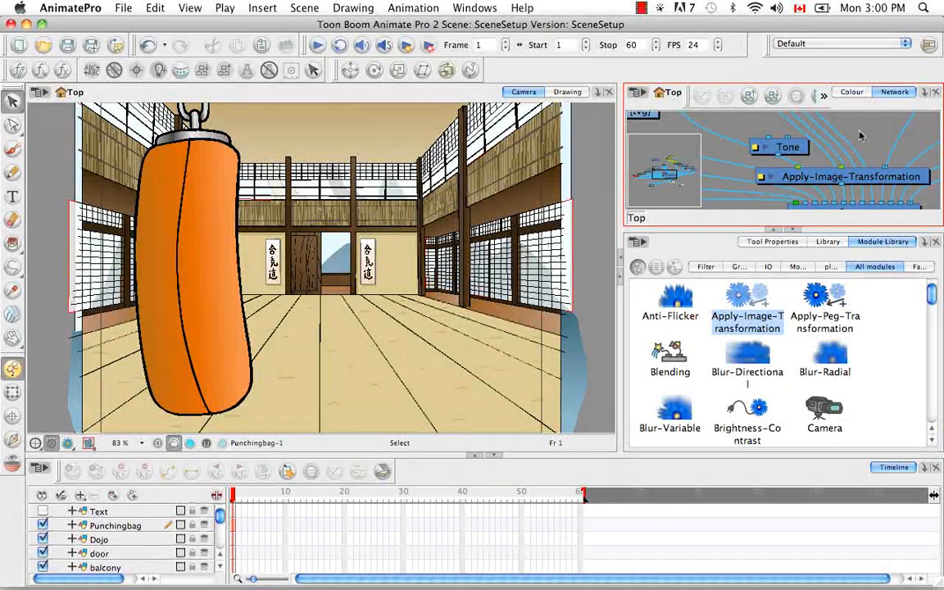
- Delete the Tone and Apply-Image-Transformation modules from the network
click(802, 147)
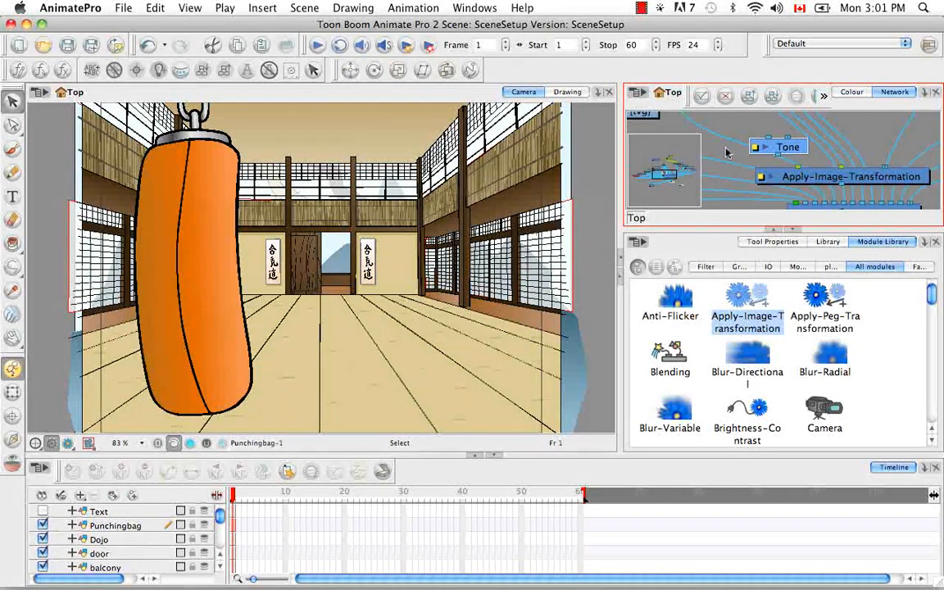
click(783, 154)
key(BackSpace)
drag(885, 182, 848, 158)
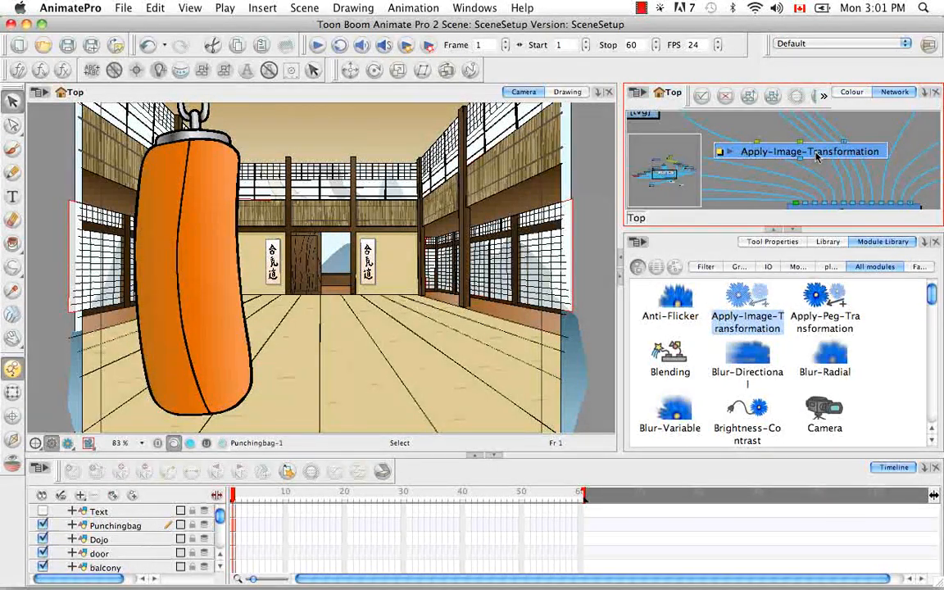
key(BackSpace)
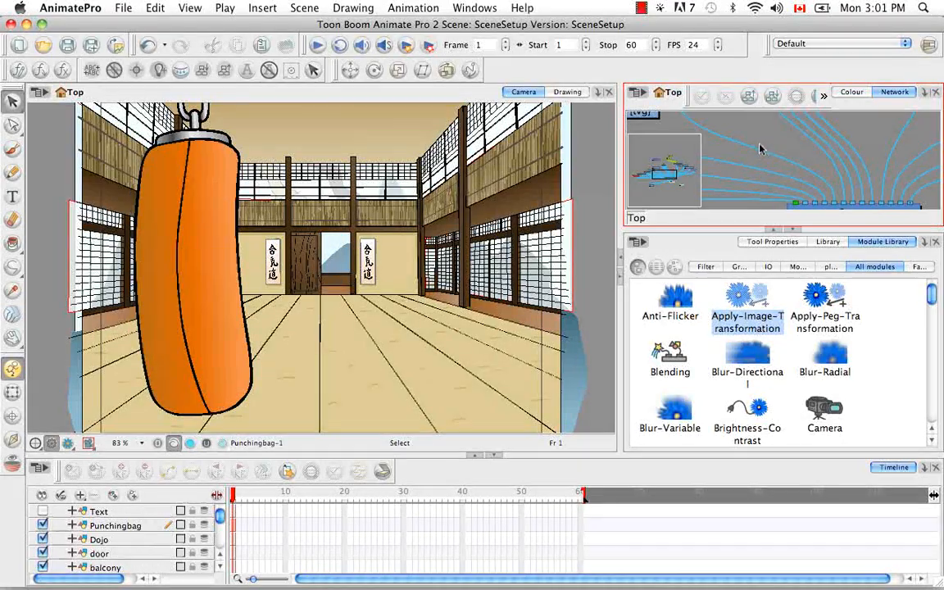
- Try As Vector on the Composite module, and set it to Pass Through
key(super)
key(super+f)
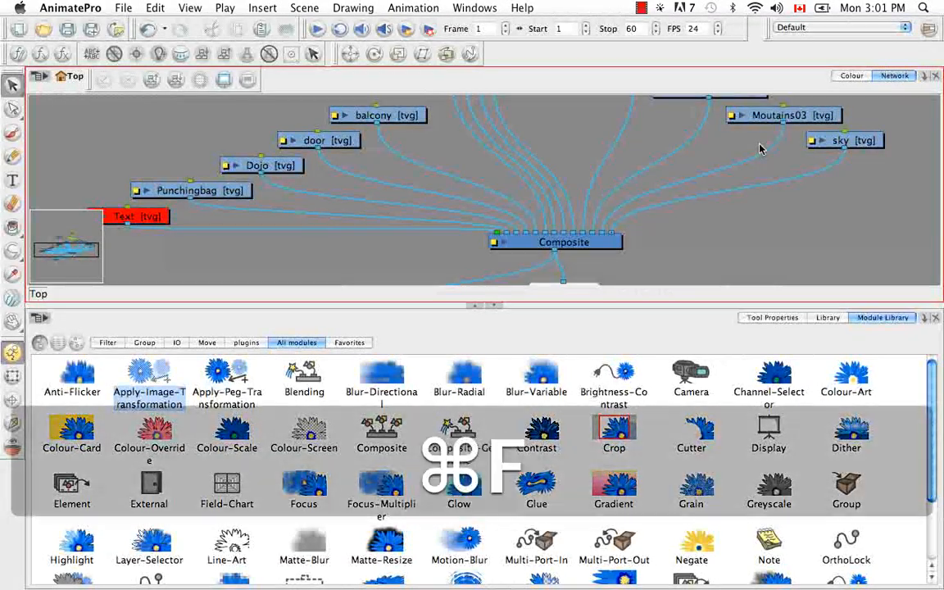
key(super+f)
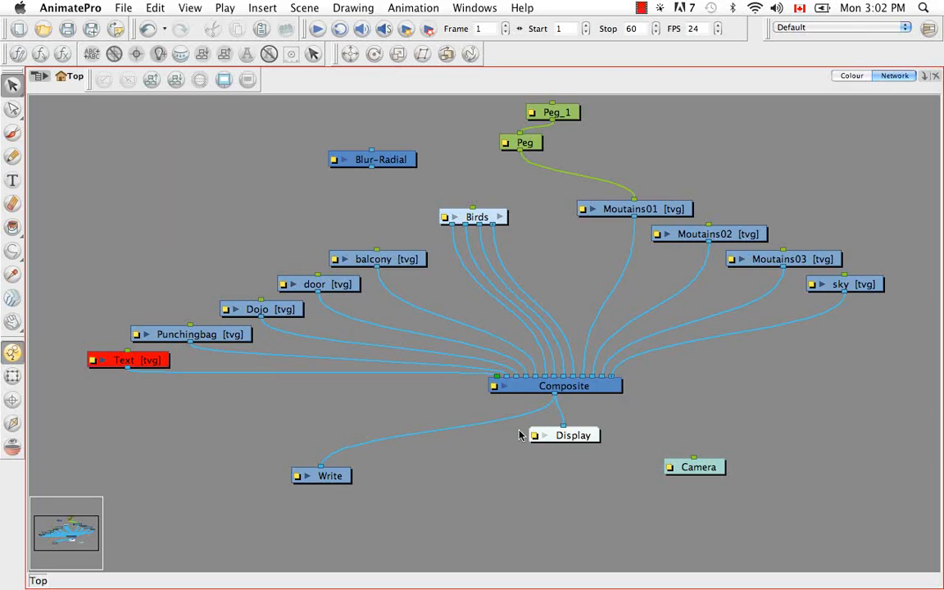
double_click(497, 394)
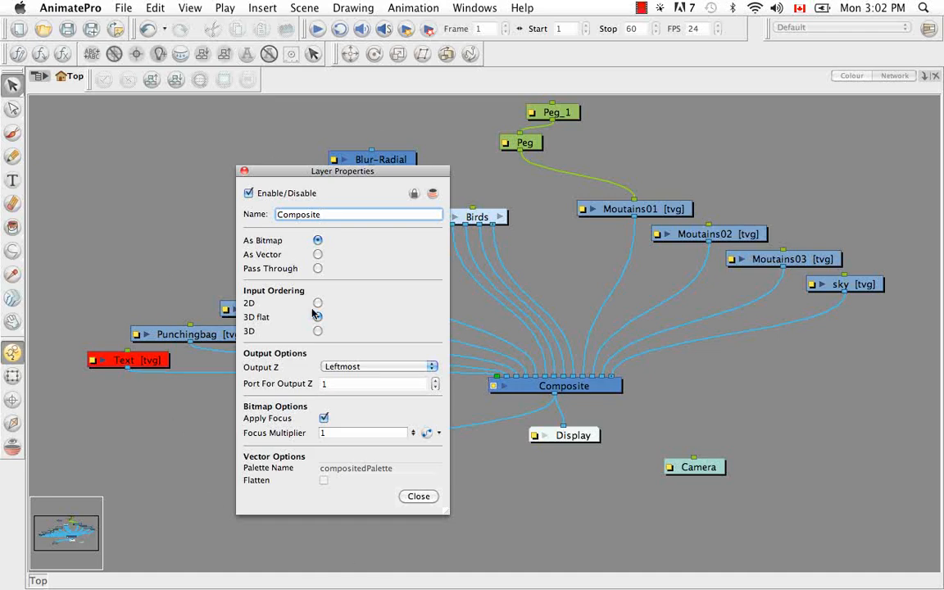
click(318, 255)
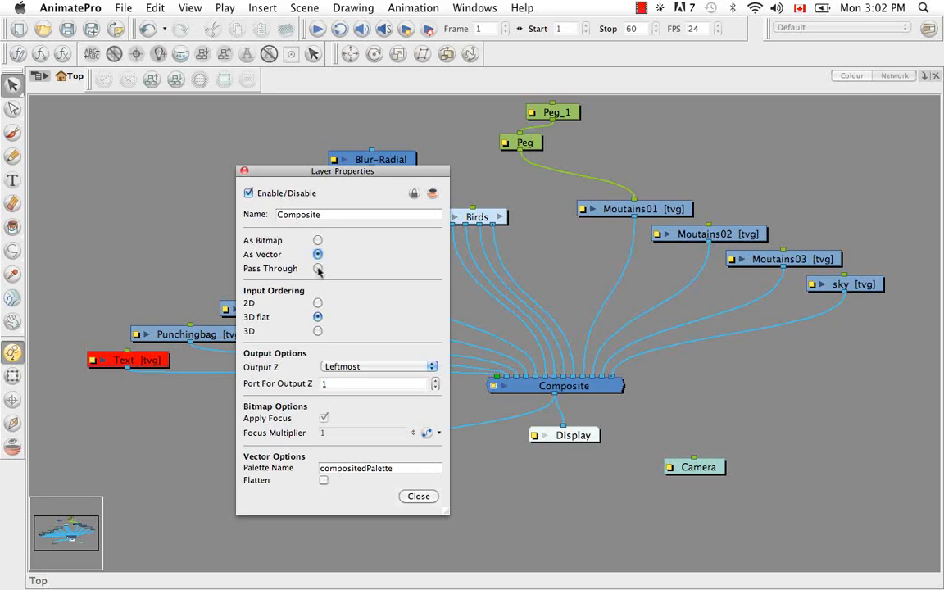
click(319, 269)
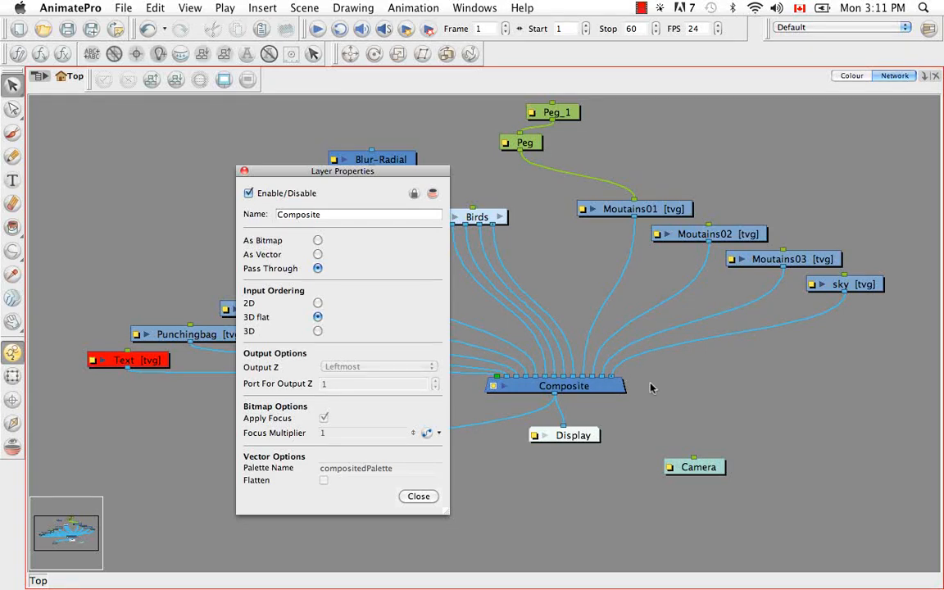
click(244, 172)
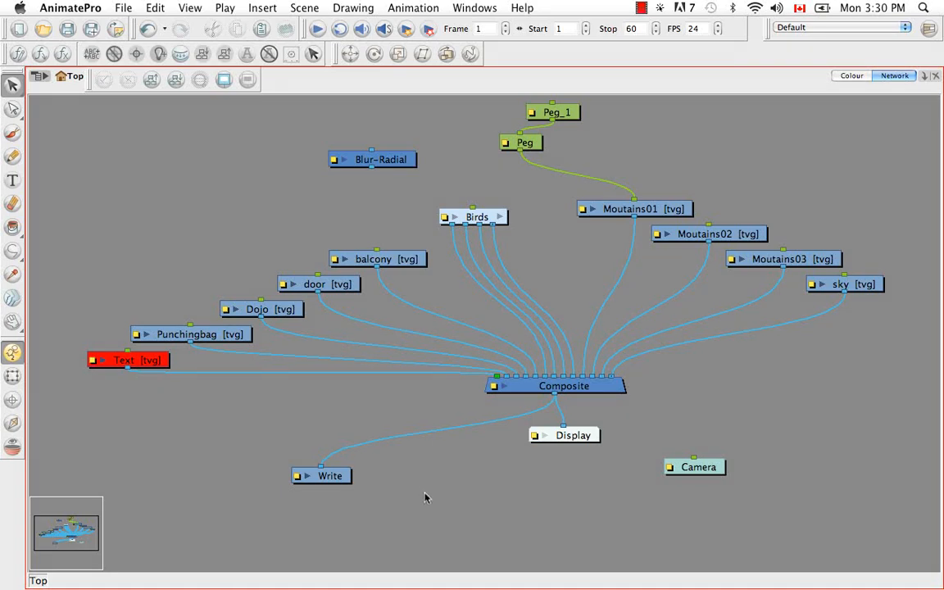
- Insert a new unconnected Peg, place it above the Moutains01 module, and delete it
key(super+f)
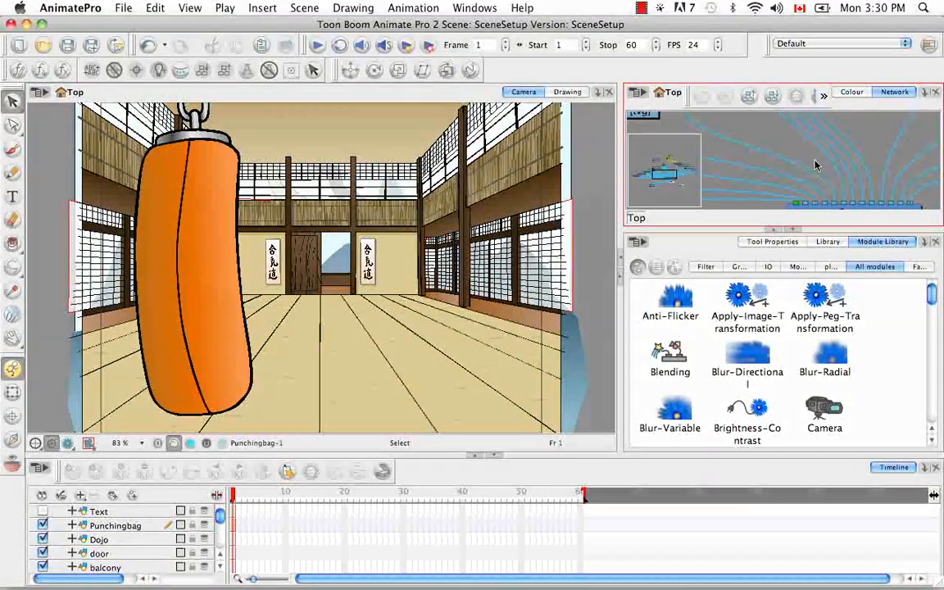
key(super+f)
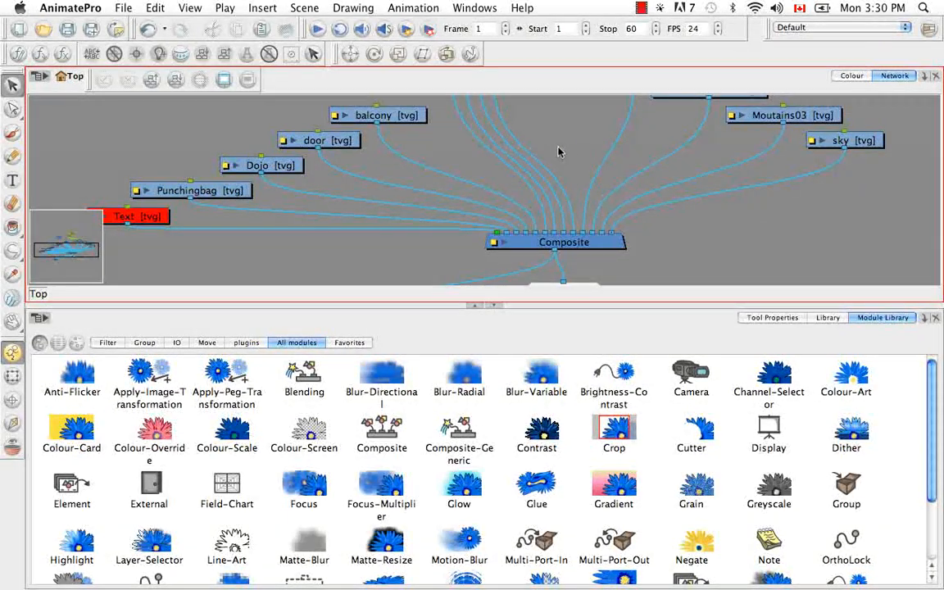
key(space)
drag(656, 199, 698, 163)
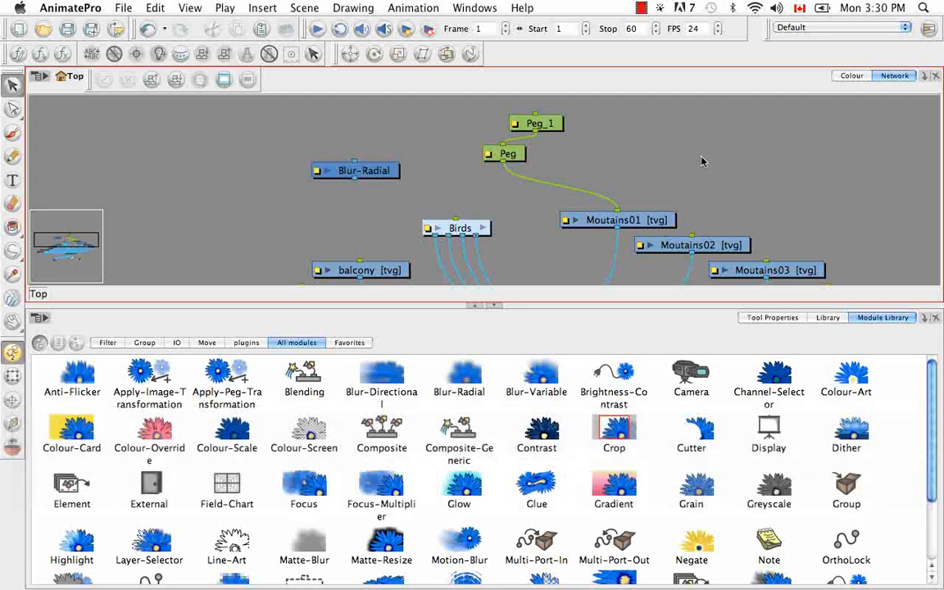
key(super+p)
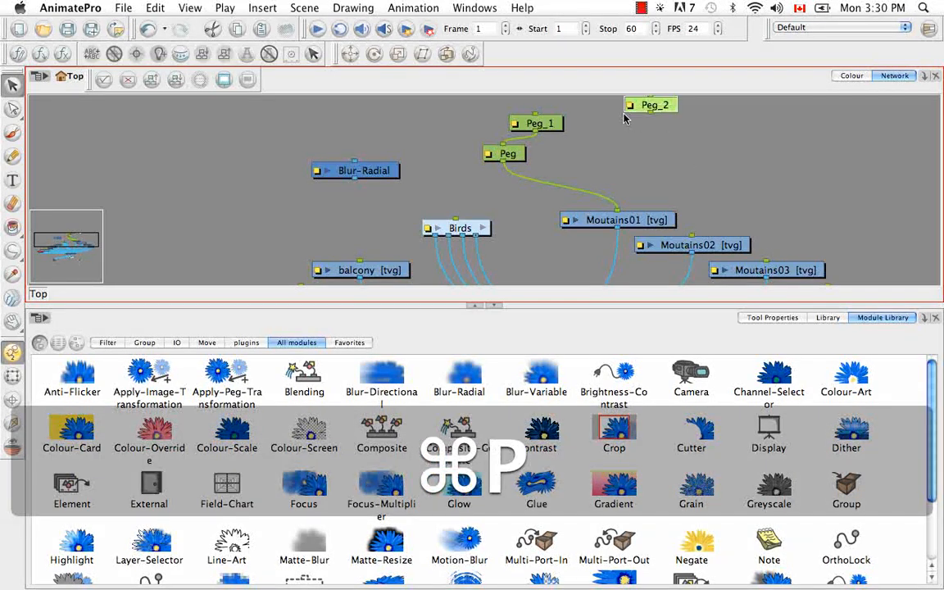
drag(668, 112, 650, 153)
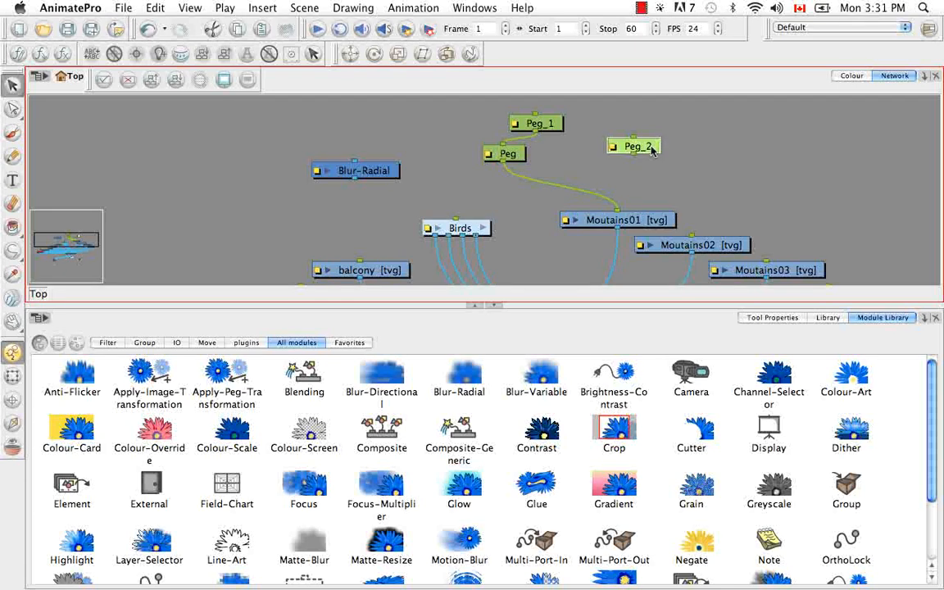
key(BackSpace)
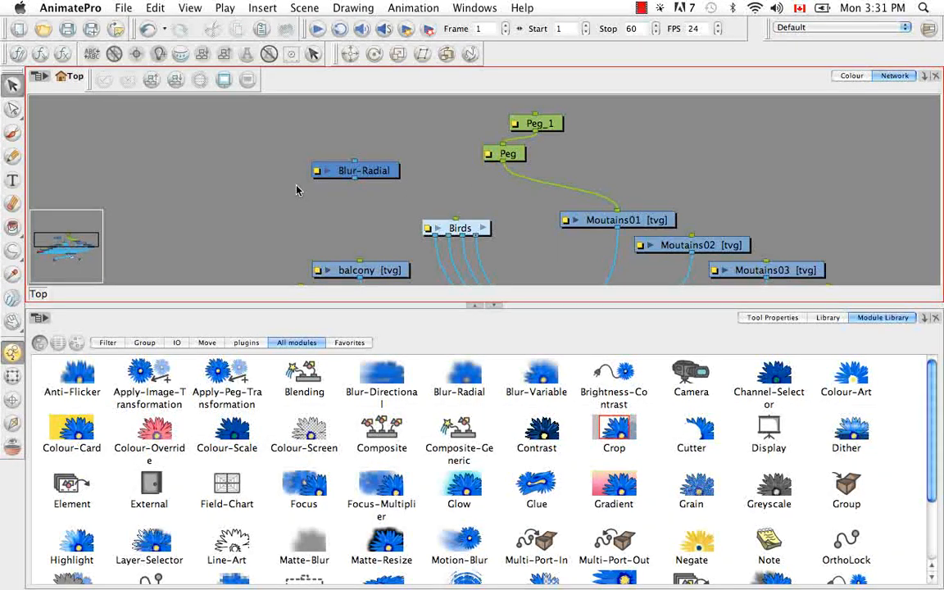
- Insert a new Element module into the network
click(40, 77)
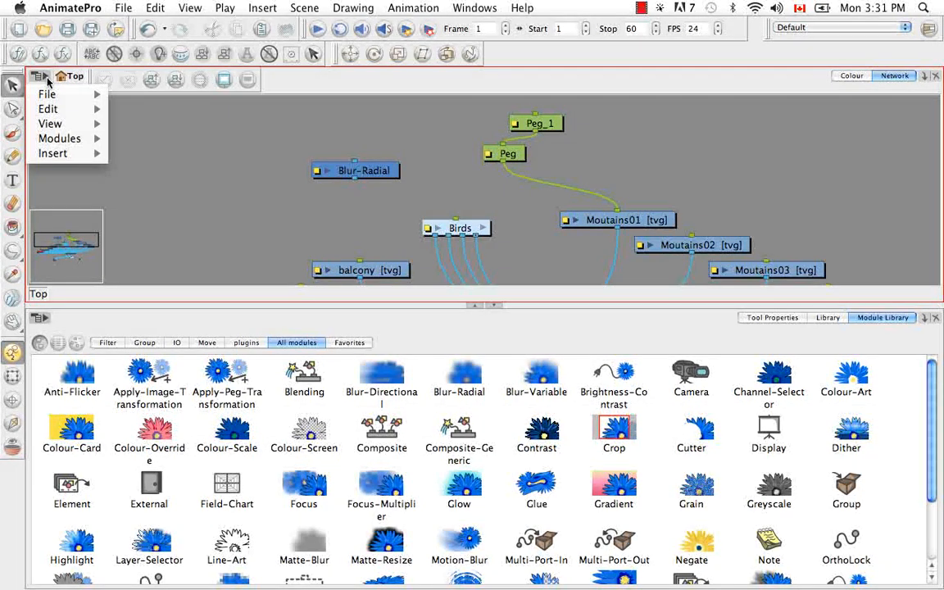
mouse_move(73, 155)
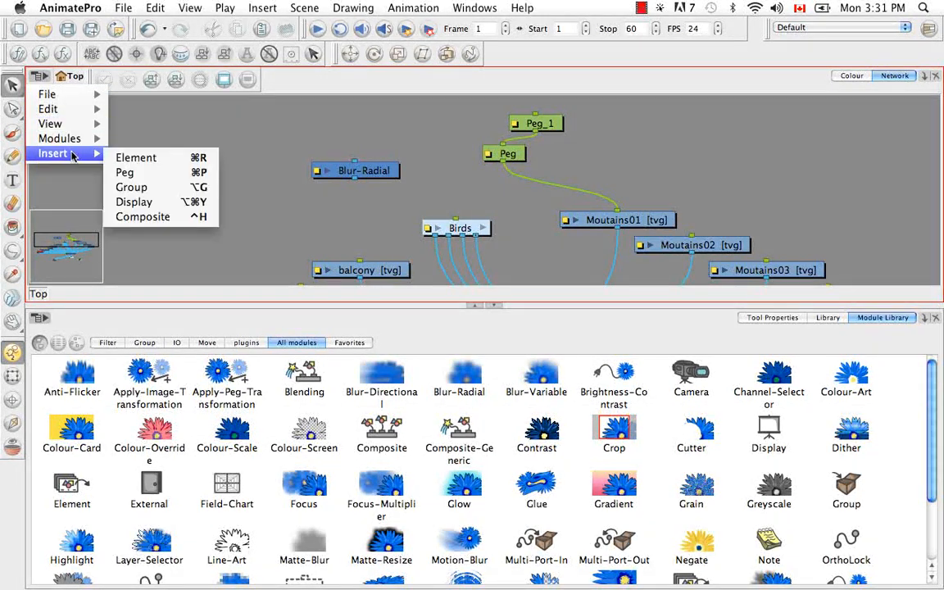
click(156, 156)
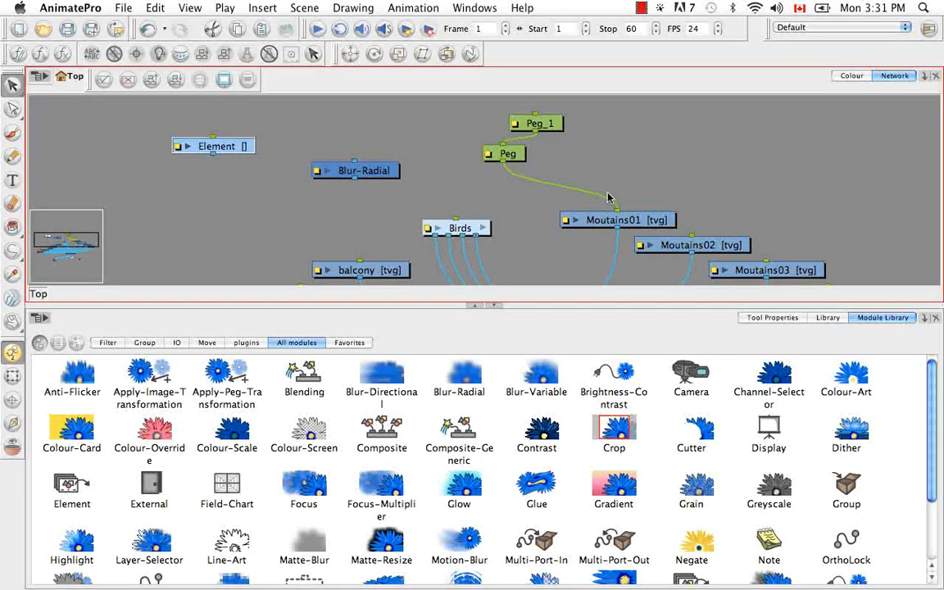
- Insert a second Element module above Moutains01, and delete both unconnected Element modules from the network
key(super+r)
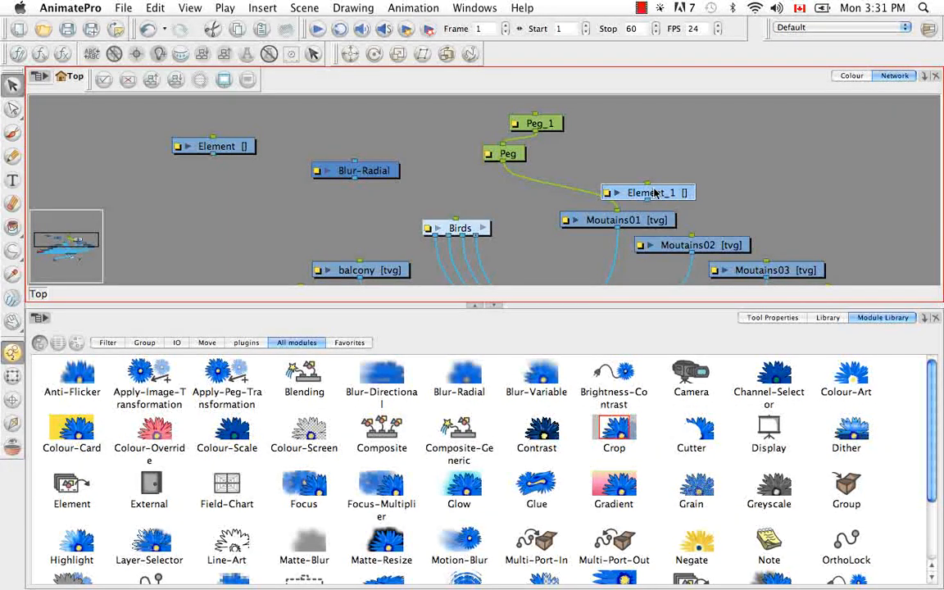
key(BackSpace)
click(212, 146)
key(BackSpace)
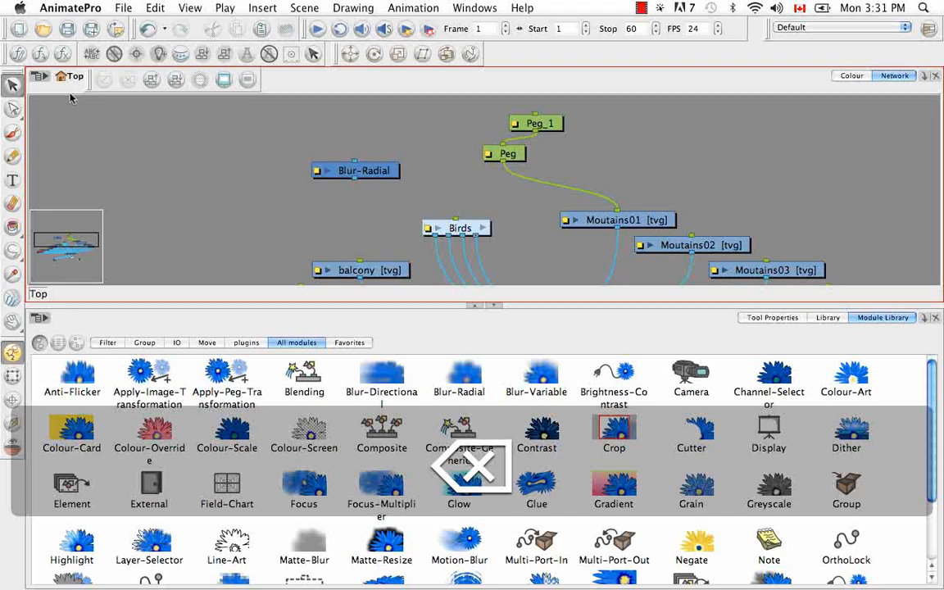
click(39, 76)
mouse_move(85, 151)
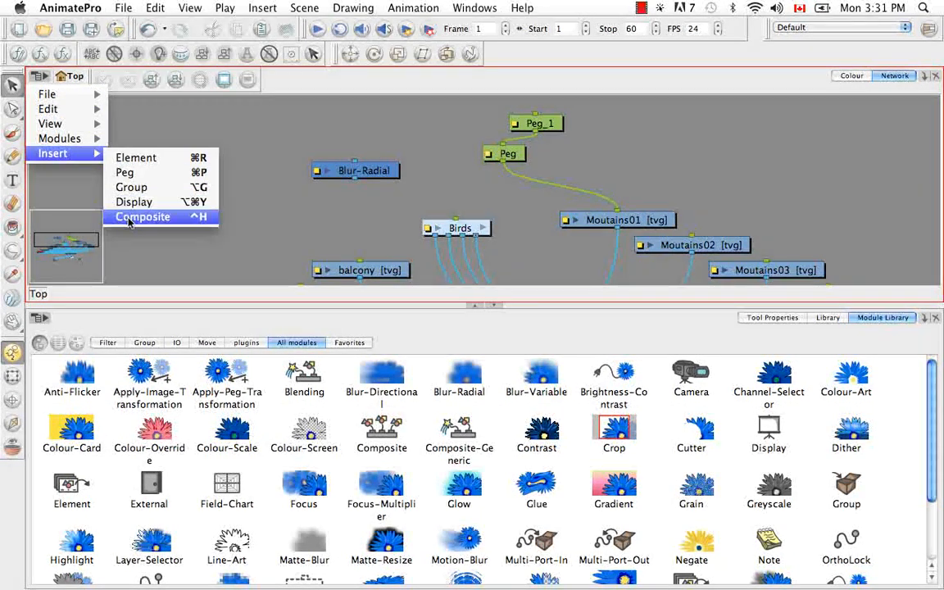
click(236, 193)
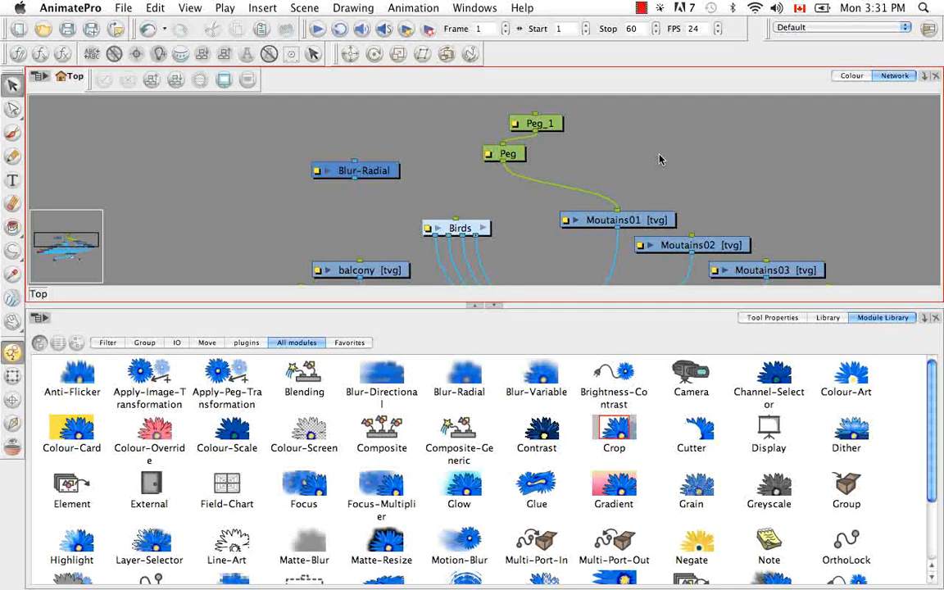
- Enlarge the Network view and order all modules with 25% X overlap, layer spacing 60 and vertical spacing 5
click(493, 305)
drag(599, 263, 630, 176)
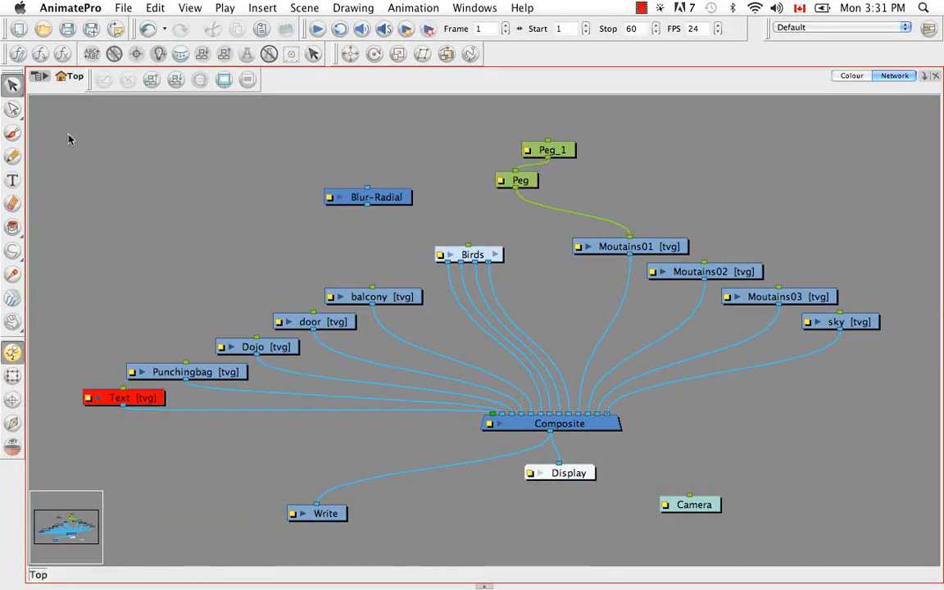
drag(74, 124, 891, 539)
click(875, 483)
key(super+a)
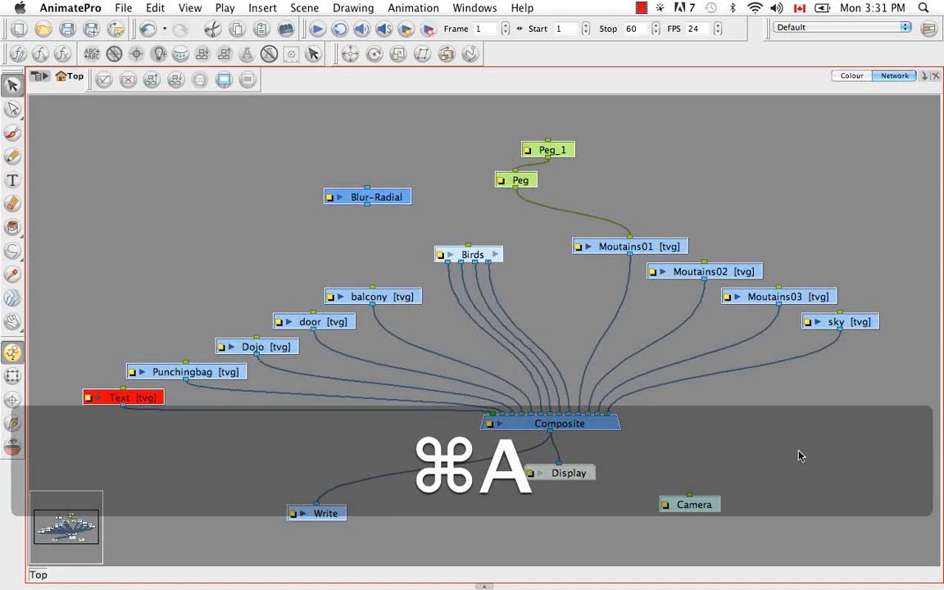
click(151, 80)
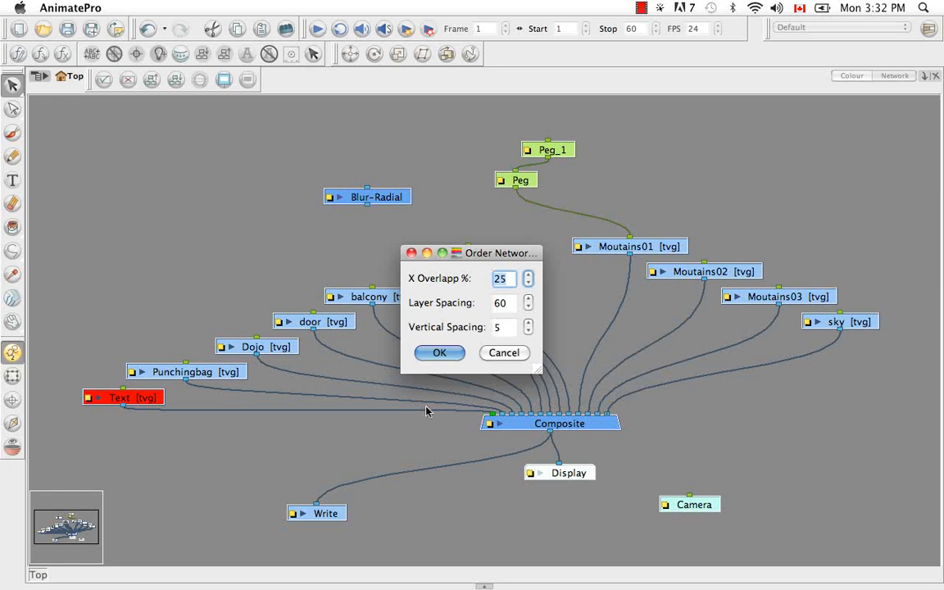
click(447, 354)
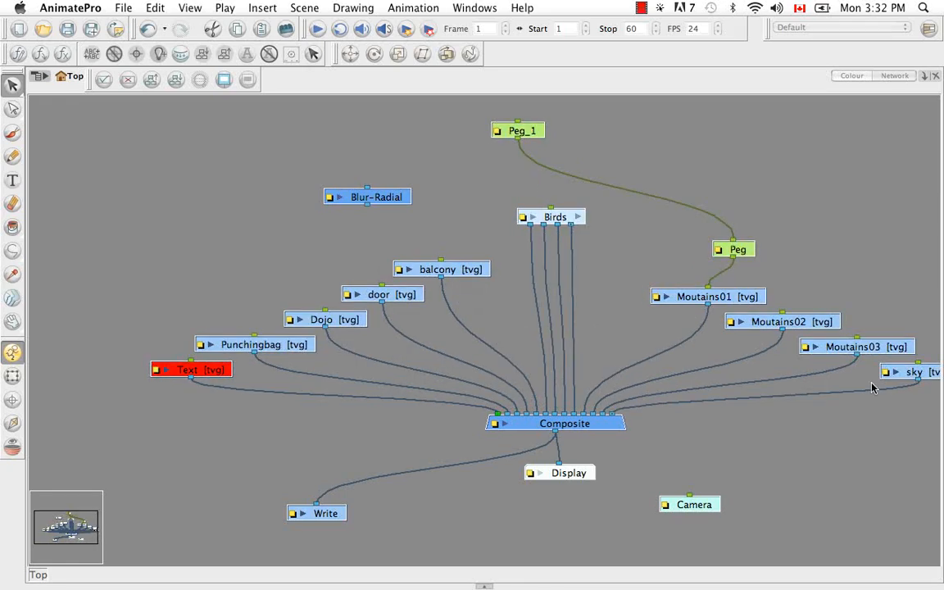
click(773, 456)
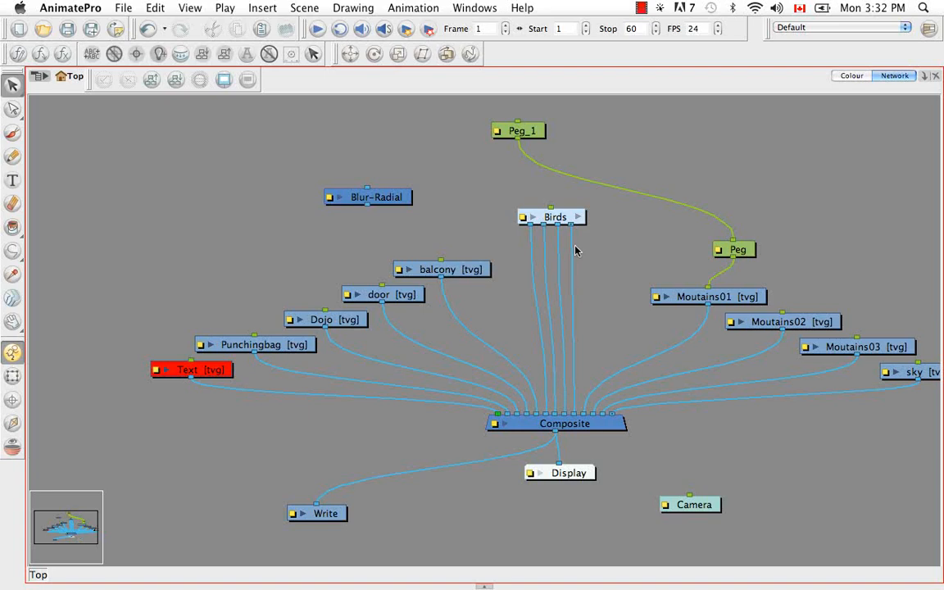
- Disconnect the Birds group's fourth output from the Composite module, and reconnect it to the same place
click(573, 419)
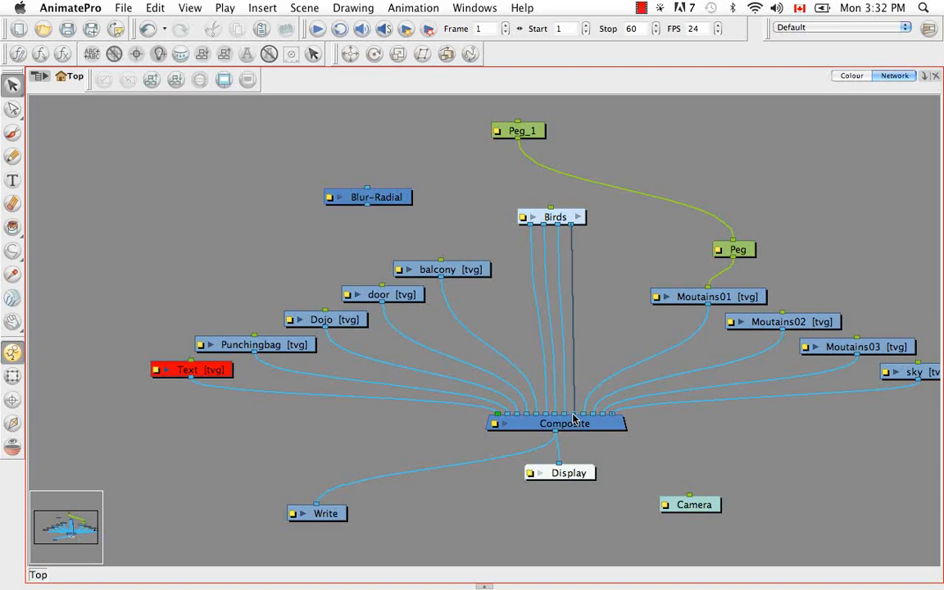
drag(574, 419, 626, 307)
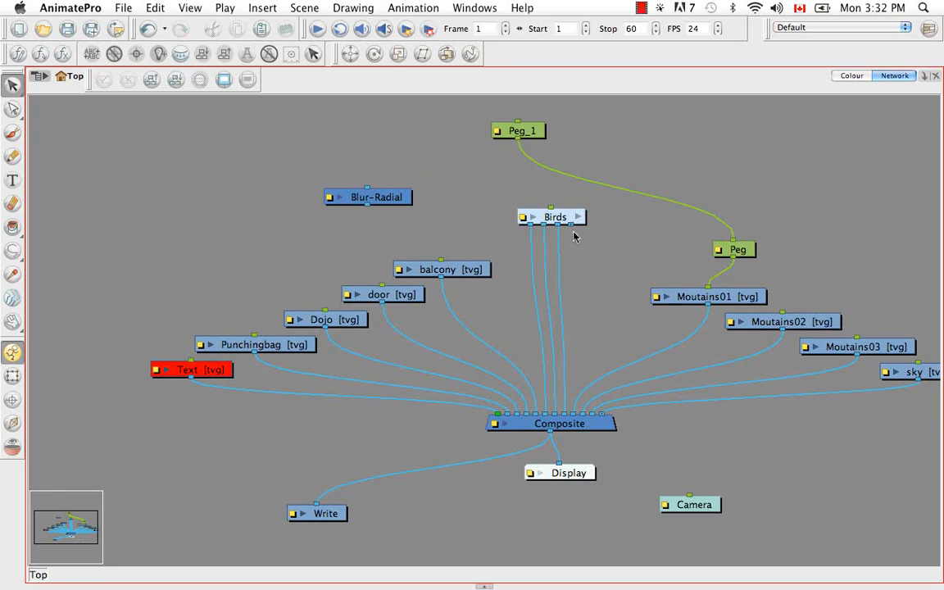
drag(570, 224, 567, 419)
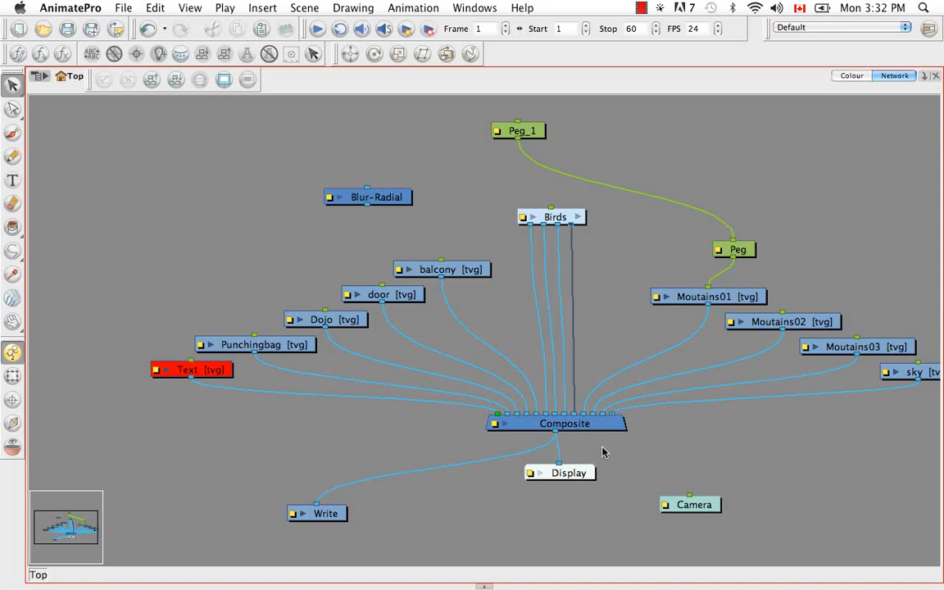
- Insert the Blur-Radial module into the connection between Birds' first output and the Composite, and detach it again
click(399, 196)
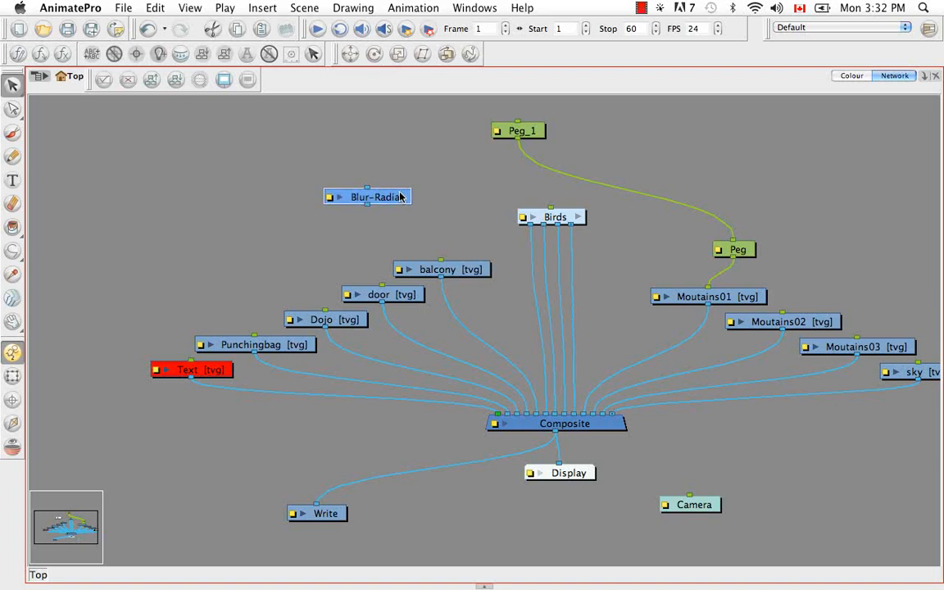
drag(399, 197, 529, 257)
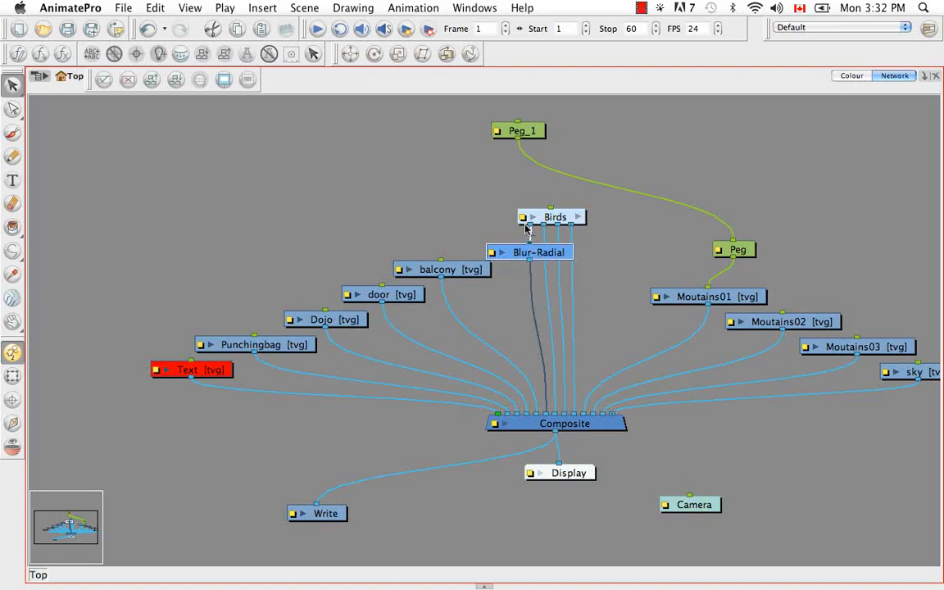
drag(547, 415, 538, 354)
drag(540, 250, 544, 414)
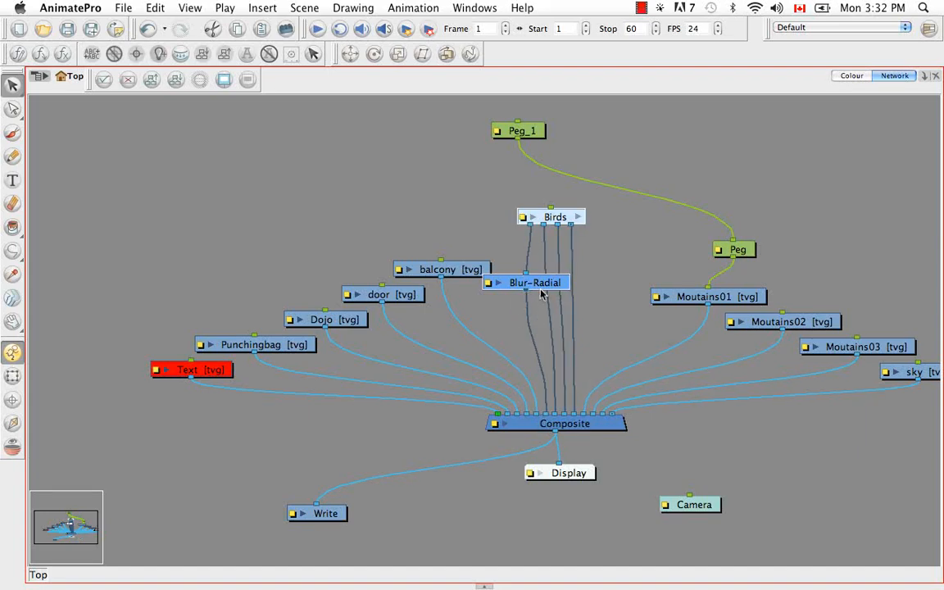
drag(540, 287, 385, 195)
click(444, 152)
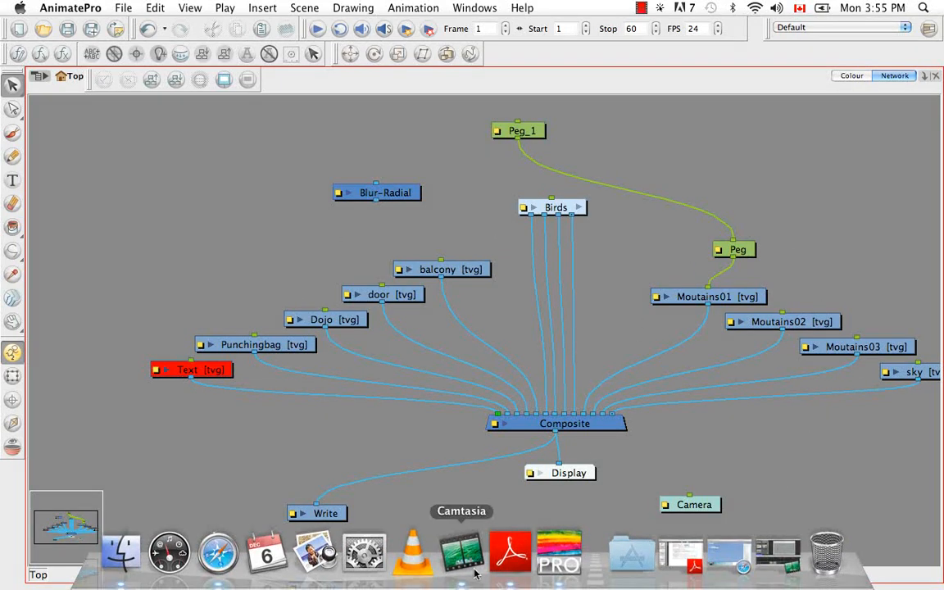
- Restore the layout with the Camera and Timeline views, widen the Network view and collapse the Module Library
click(484, 586)
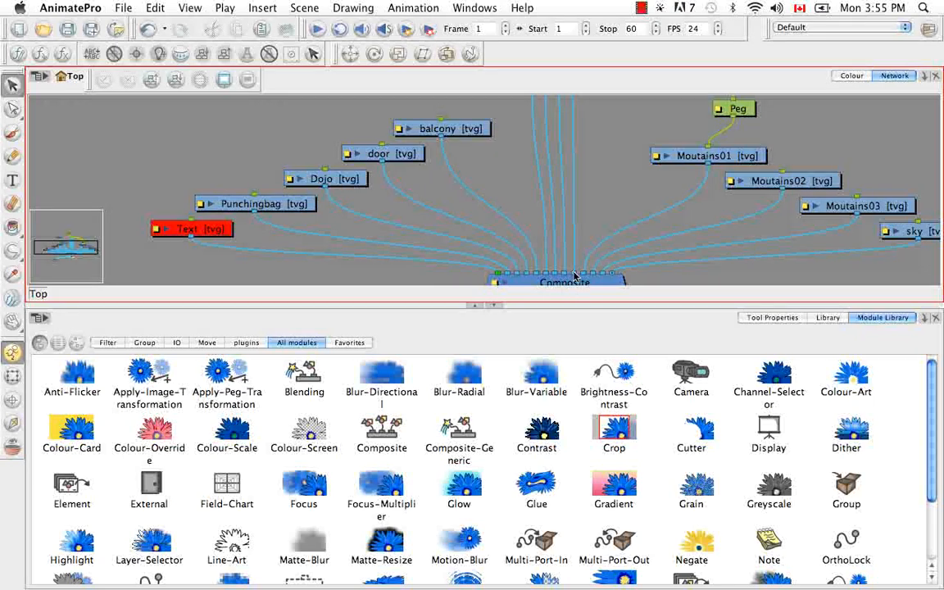
key(super+f)
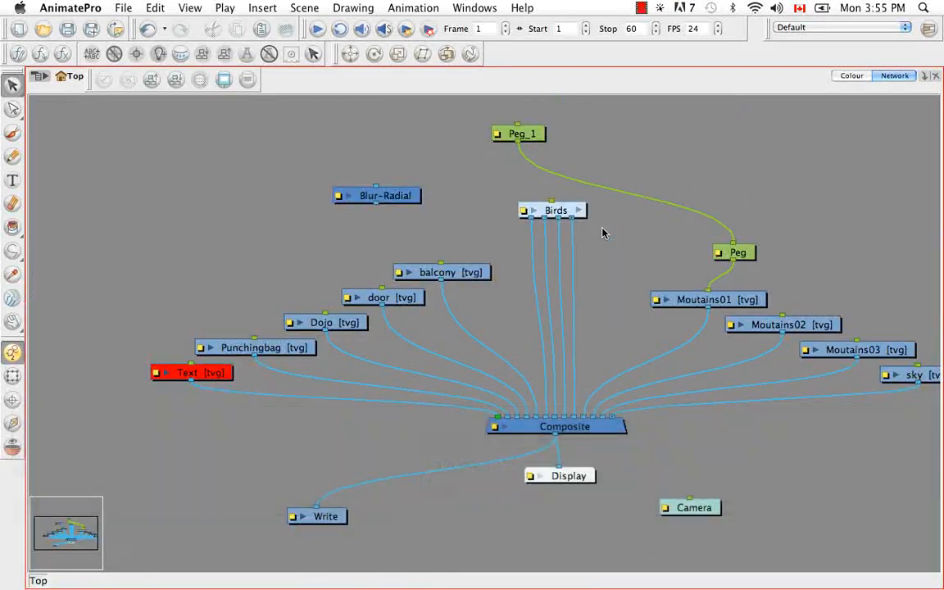
key(super+f)
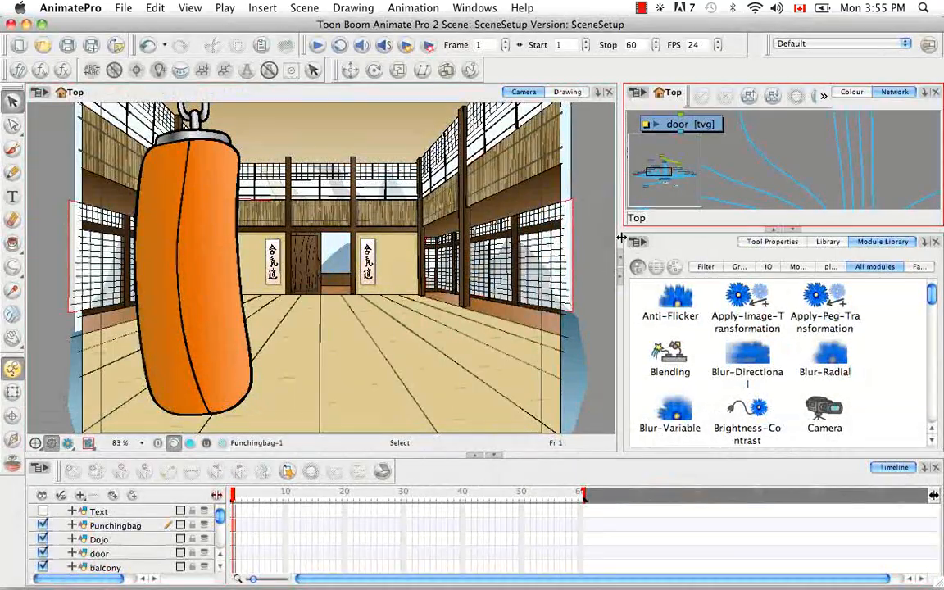
drag(564, 228, 427, 226)
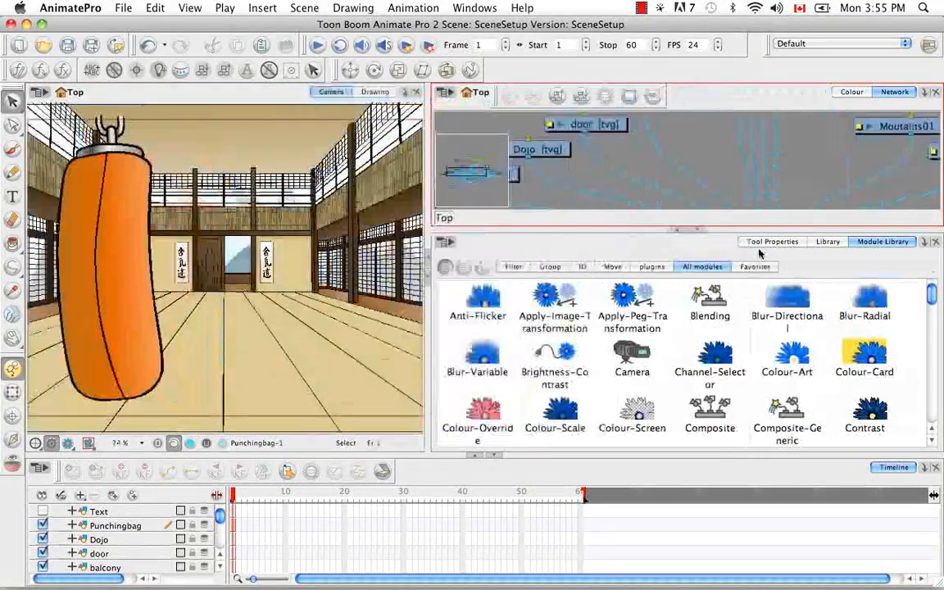
click(699, 229)
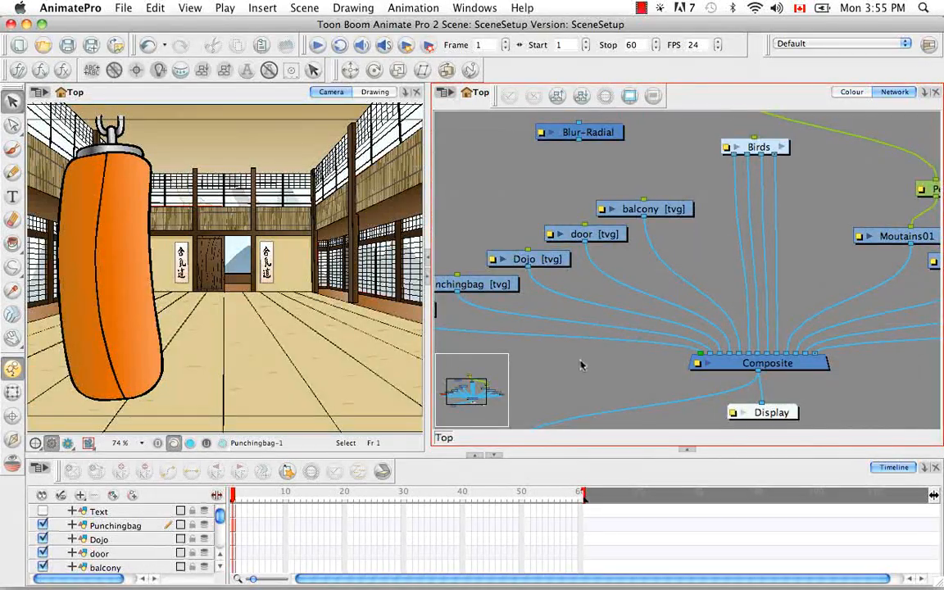
drag(594, 357, 713, 322)
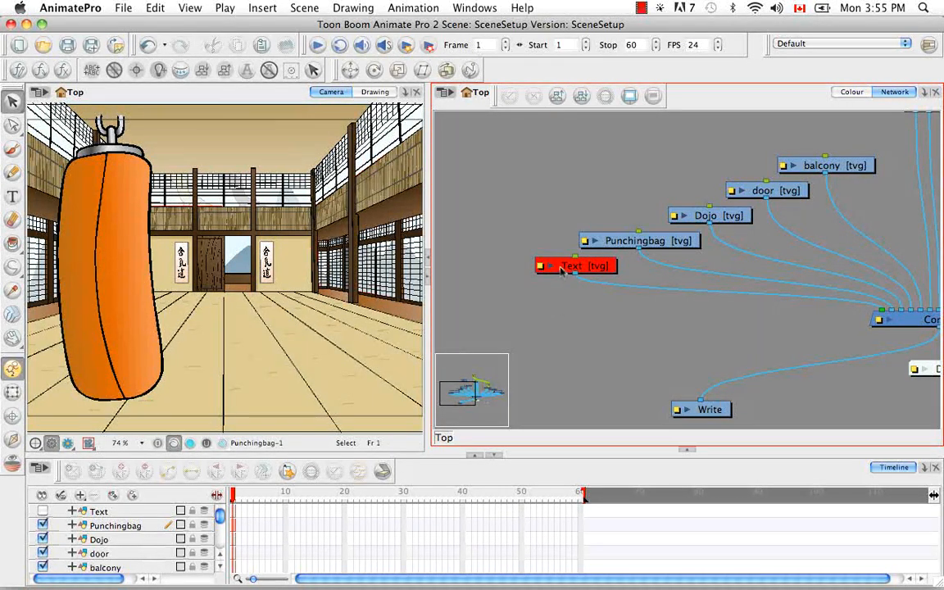
- Disable the Punchingbag module and enable it again
click(607, 243)
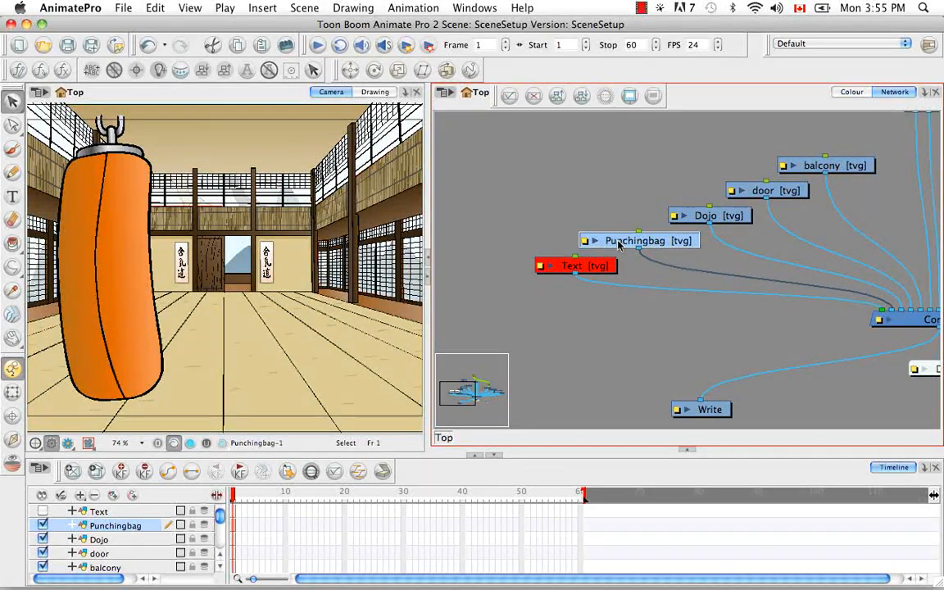
key(d)
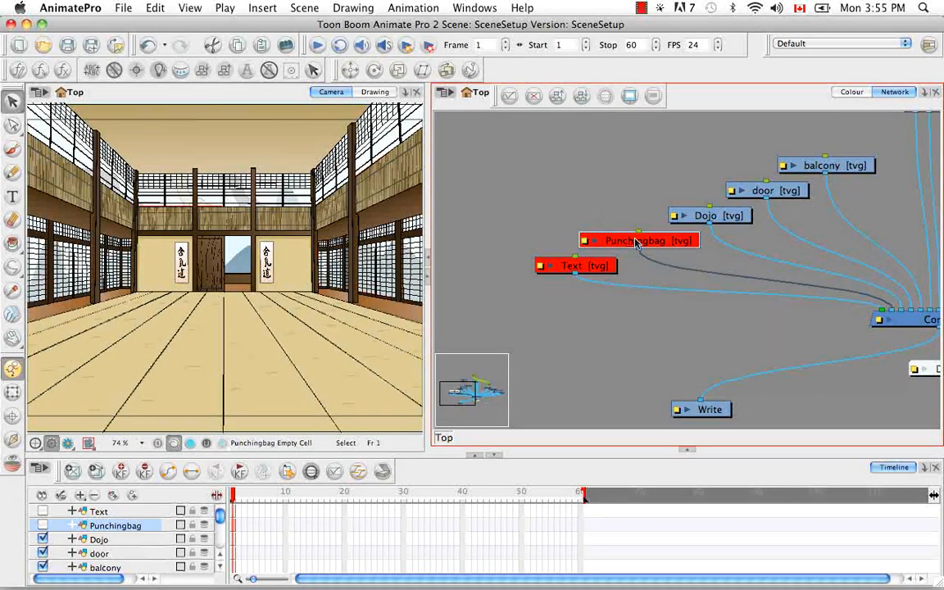
key(a)
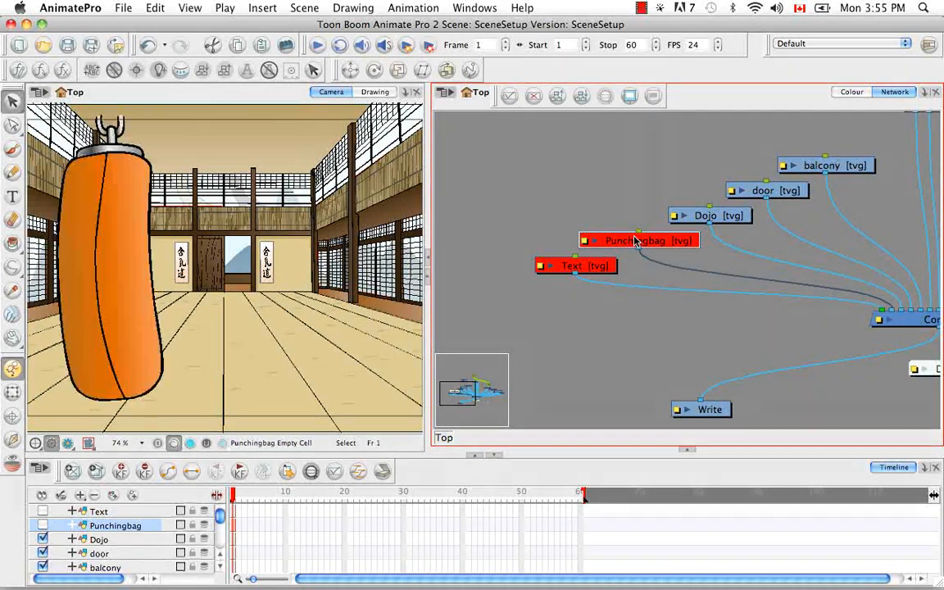
- Enable the Text module and disable it again, and repeat both operations on the same module
click(578, 267)
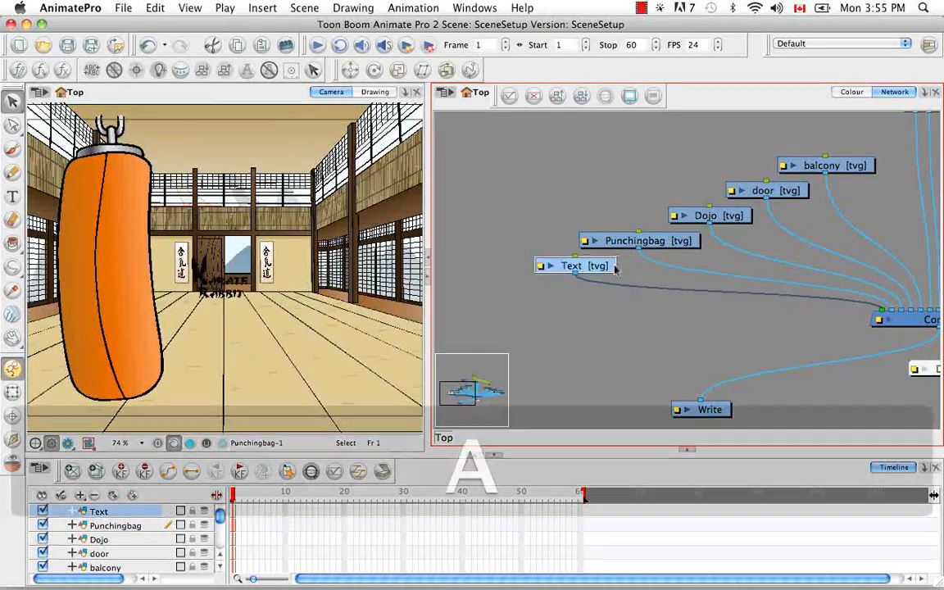
key(d)
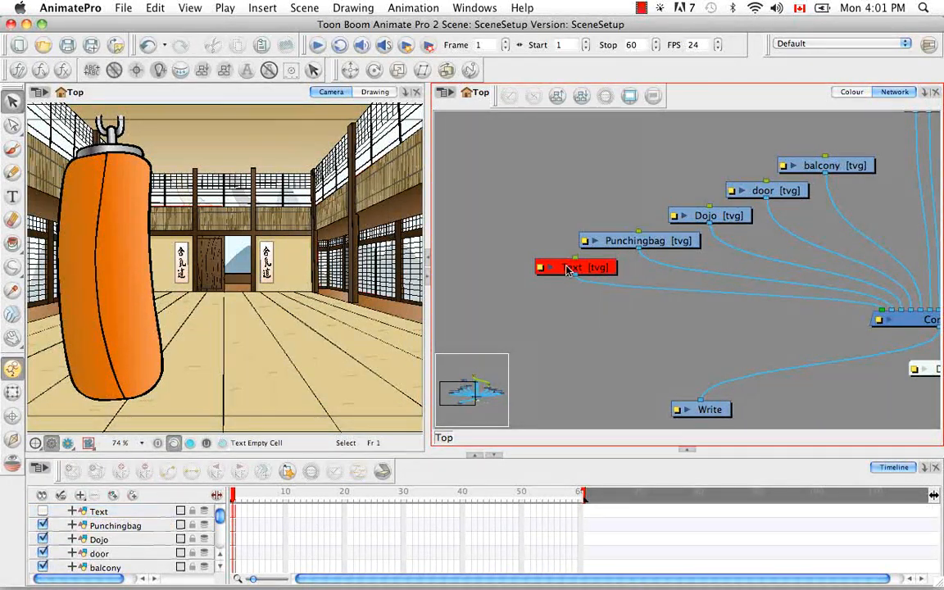
click(568, 270)
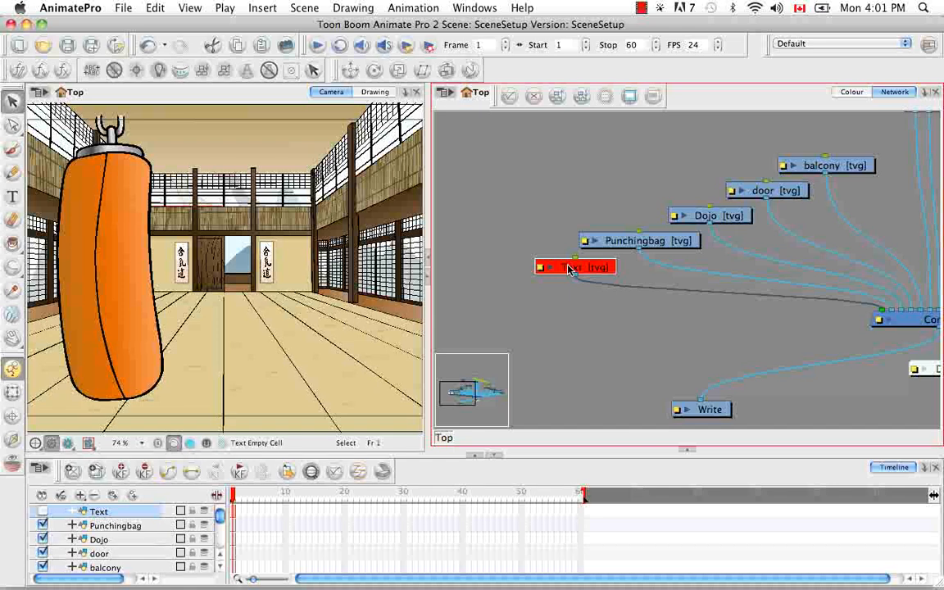
click(509, 96)
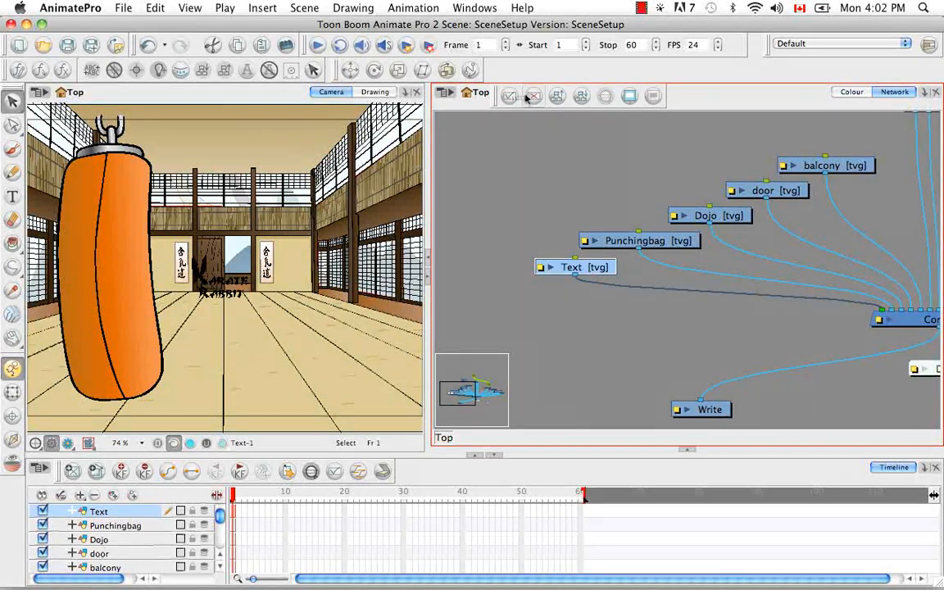
click(532, 97)
- Disable the Punchingbag, Dojo, door and balcony modules together
drag(551, 137, 861, 246)
key(d)
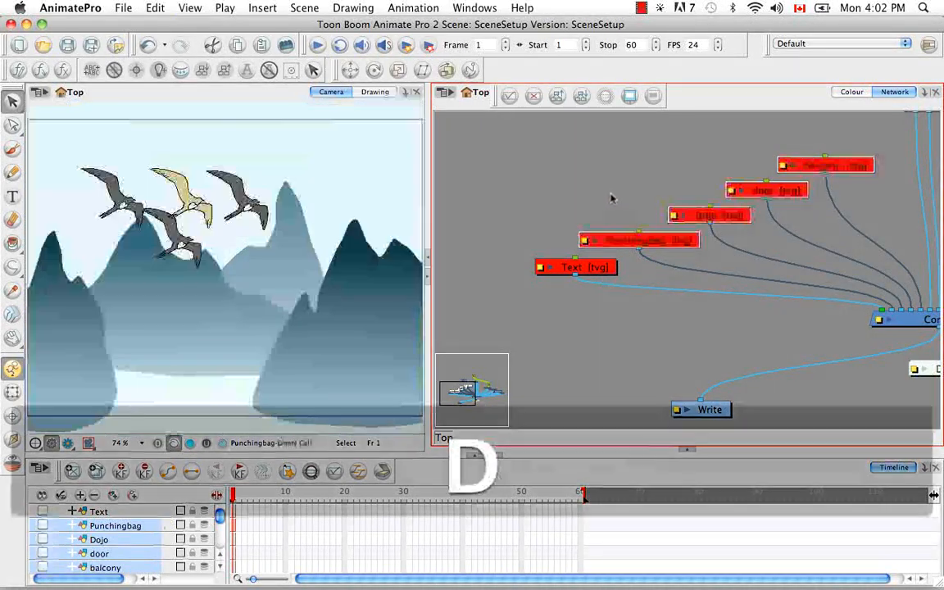
click(603, 193)
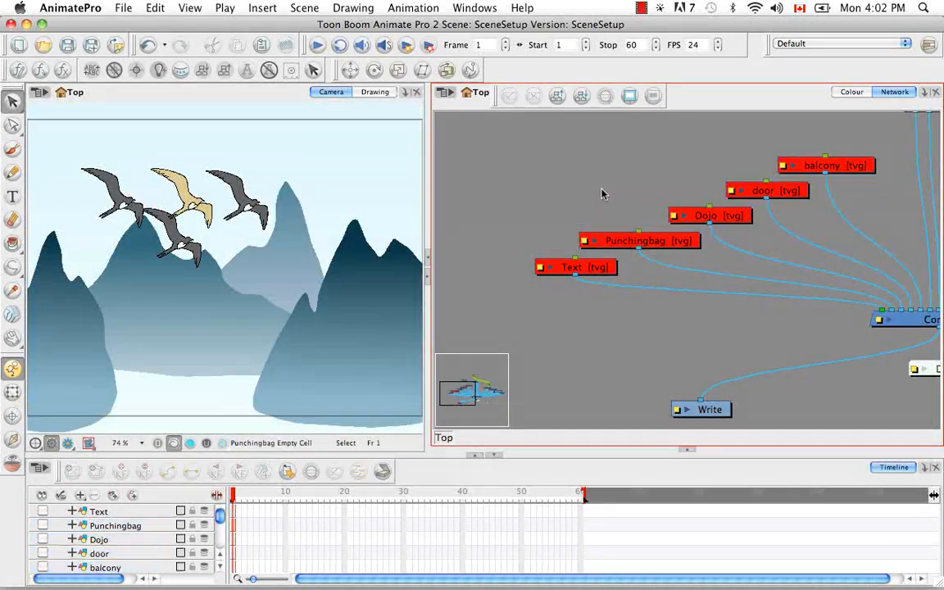
- Enable all modules in the network at once
click(448, 94)
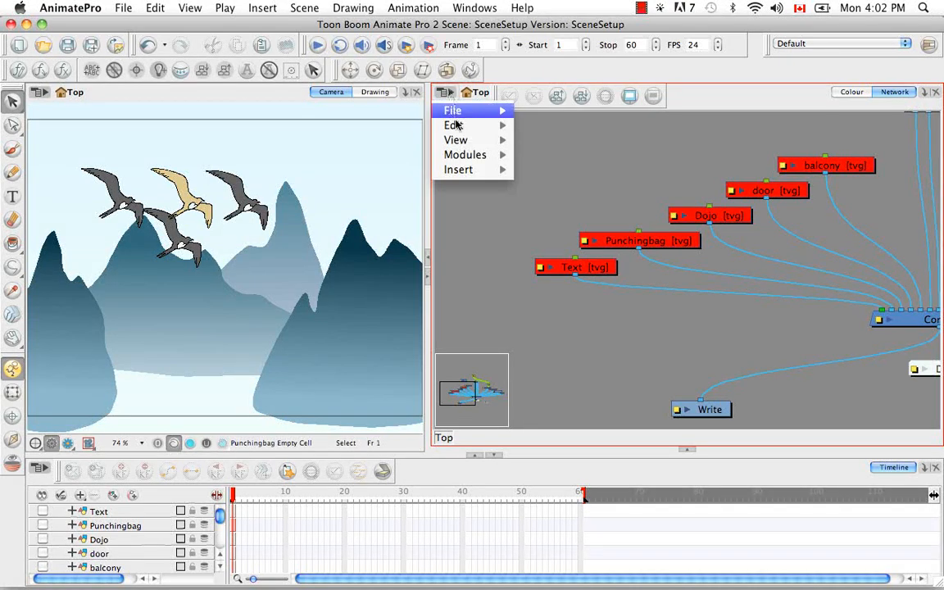
mouse_move(467, 159)
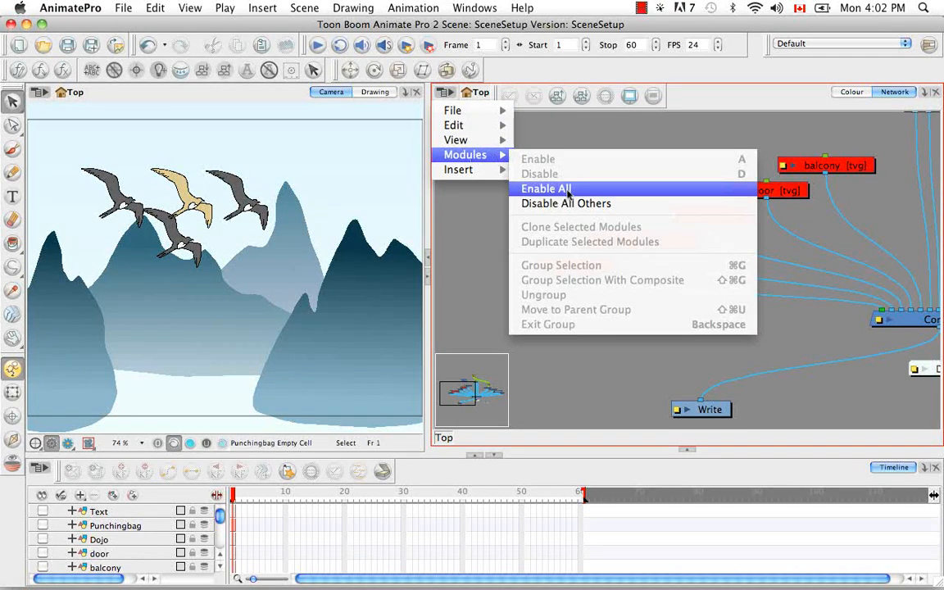
click(532, 188)
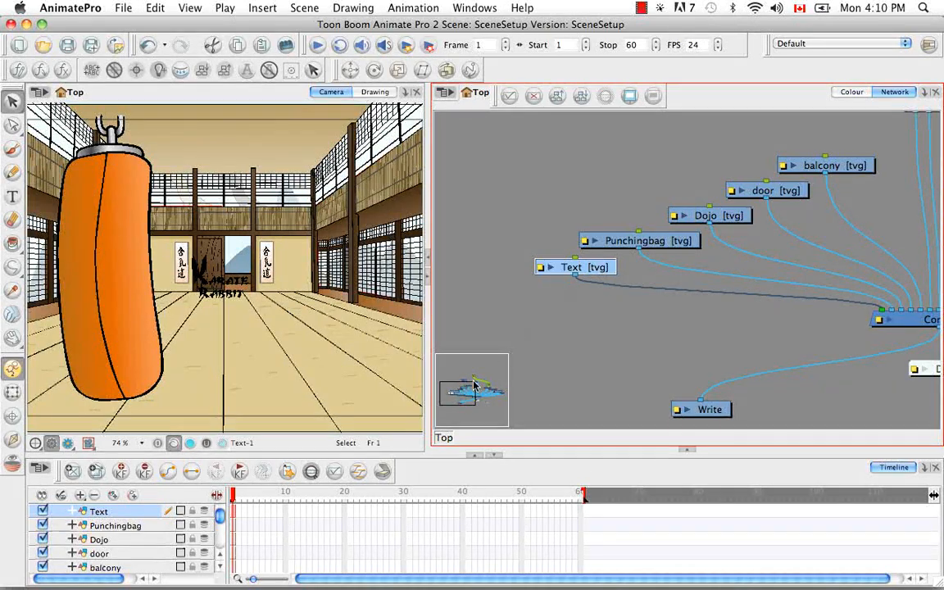
- Disable the Bird, Bird_1, Bird_2 and Bird_3 layers in the timeline and collapse their Birds group
drag(220, 515, 222, 531)
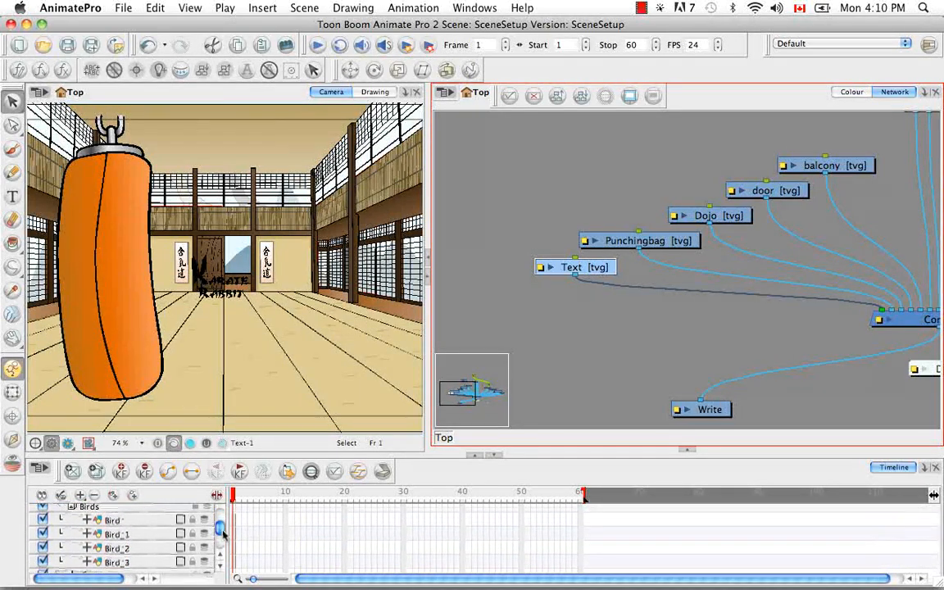
click(43, 519)
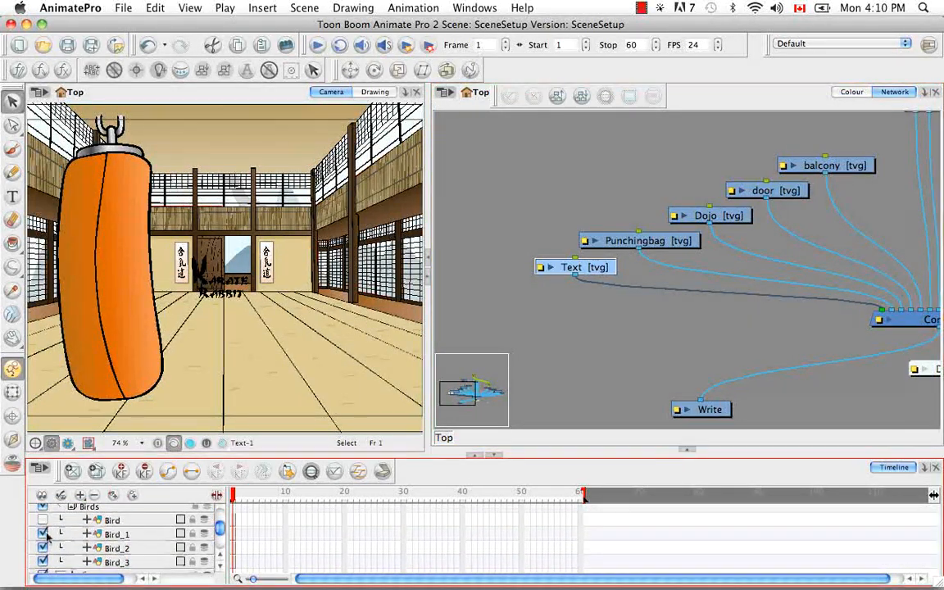
click(43, 534)
click(44, 548)
click(43, 561)
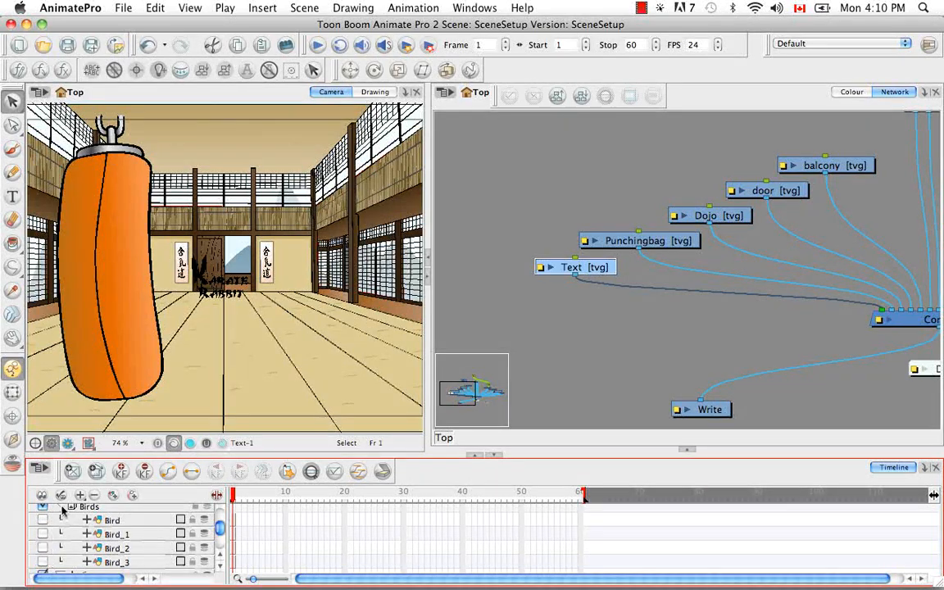
click(61, 506)
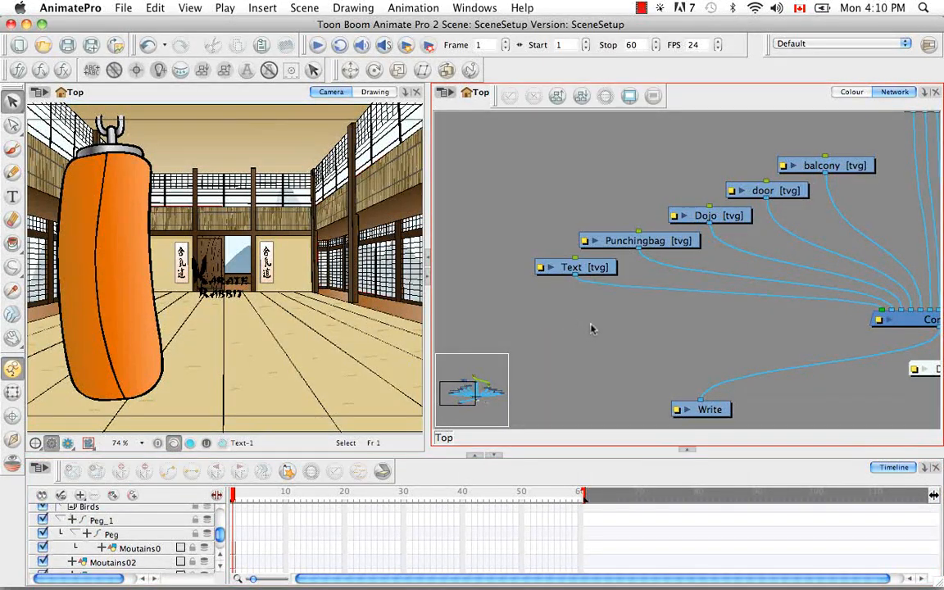
- Disable the Punchingbag, Dojo and door modules together and enable all modules in the network again
drag(597, 148, 754, 249)
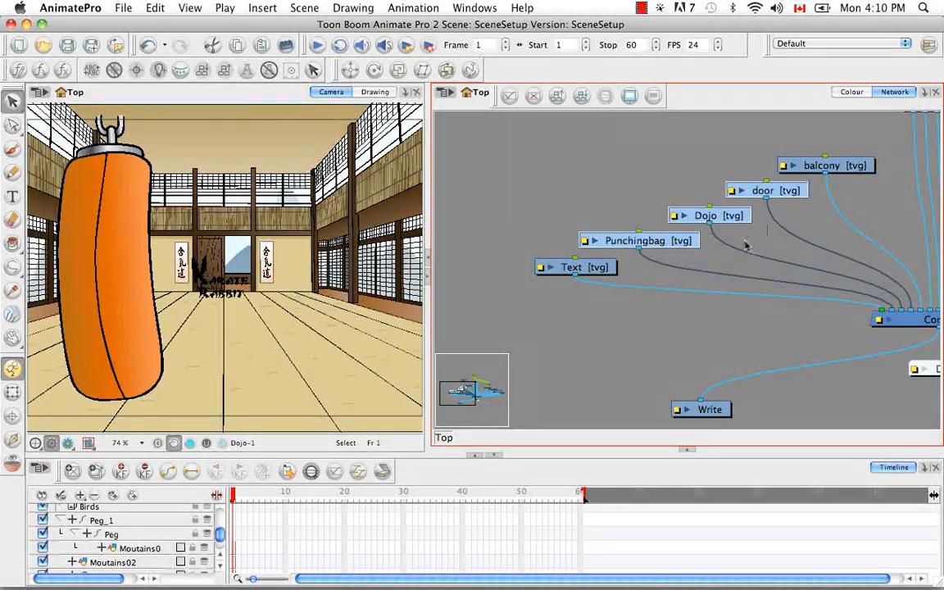
key(d)
click(445, 92)
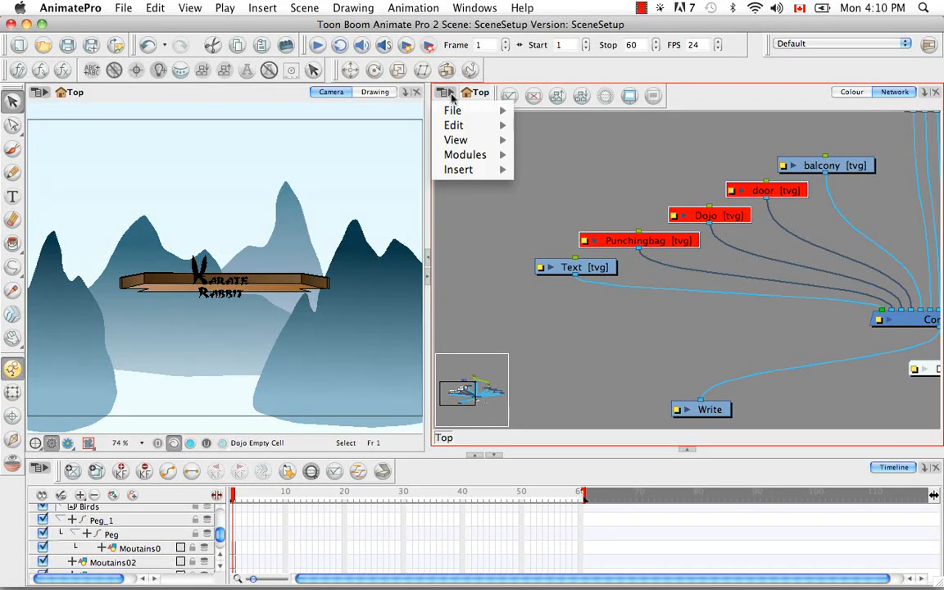
mouse_move(456, 139)
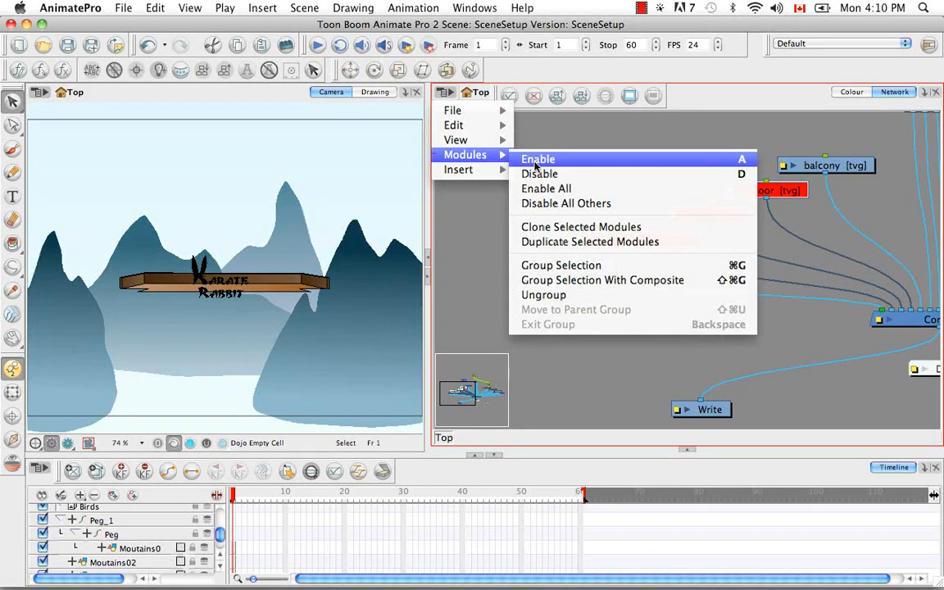
click(580, 191)
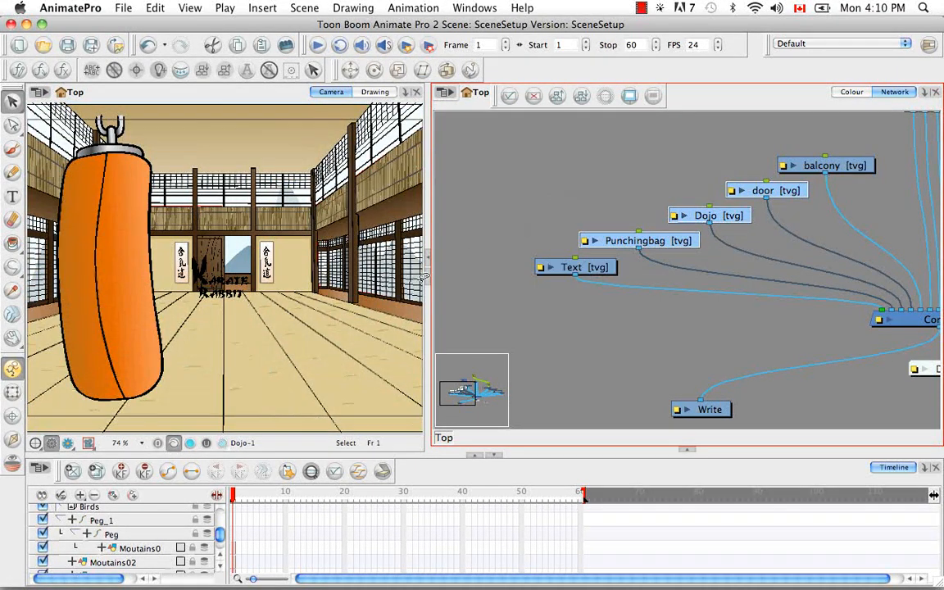
- Expand the Birds group in the timeline and check whether its bird layers are enabled
scroll(151, 546, up, 3)
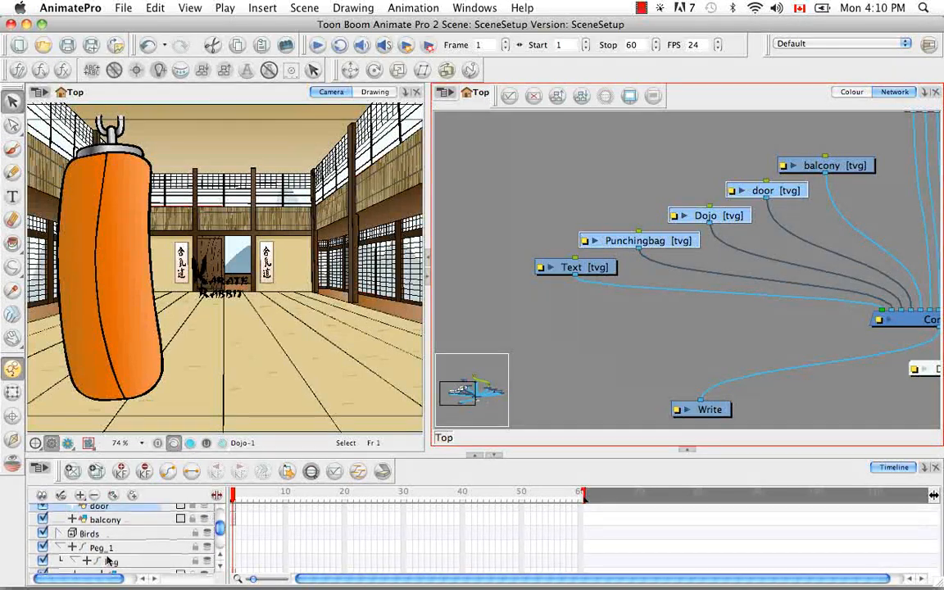
click(59, 534)
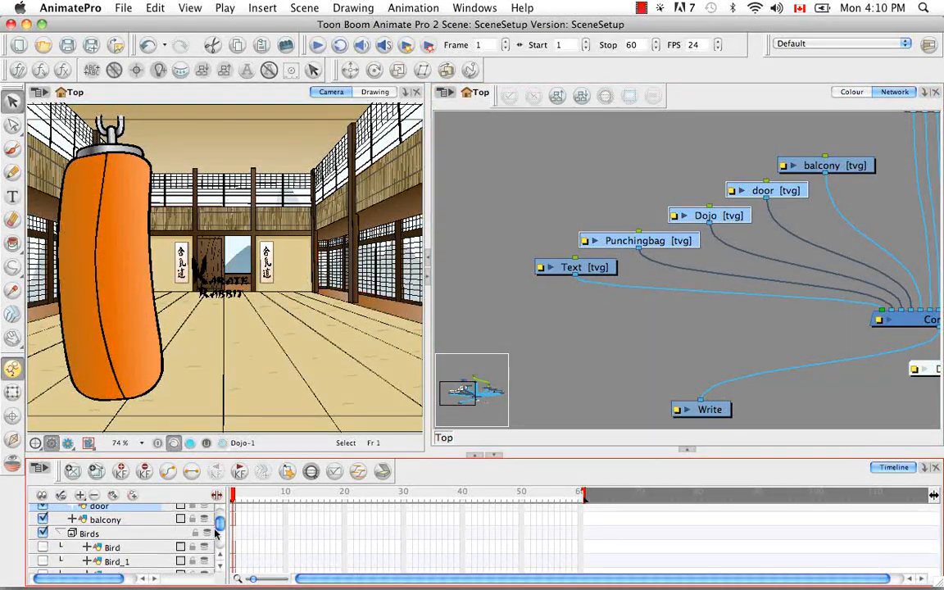
scroll(219, 531, down, 3)
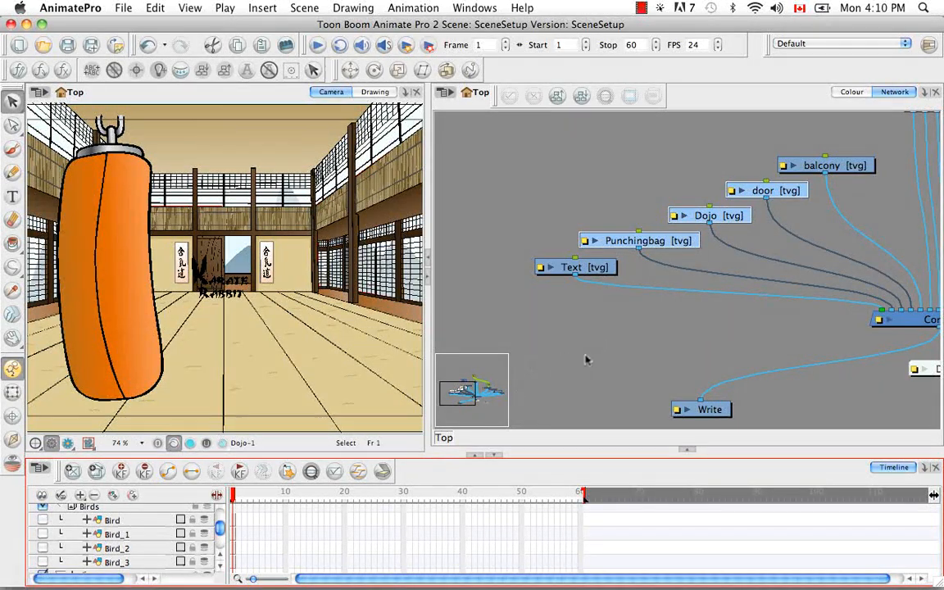
click(614, 352)
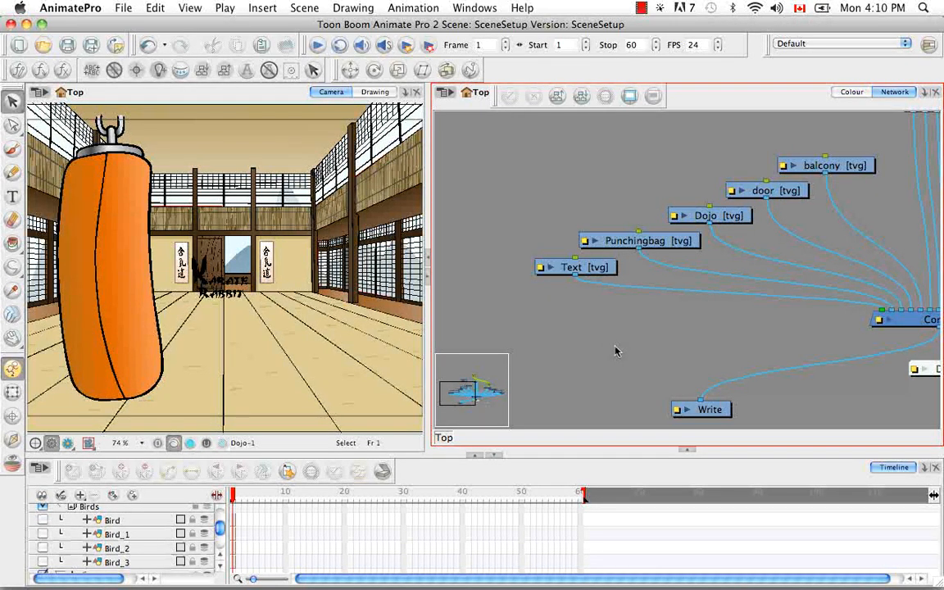
click(220, 554)
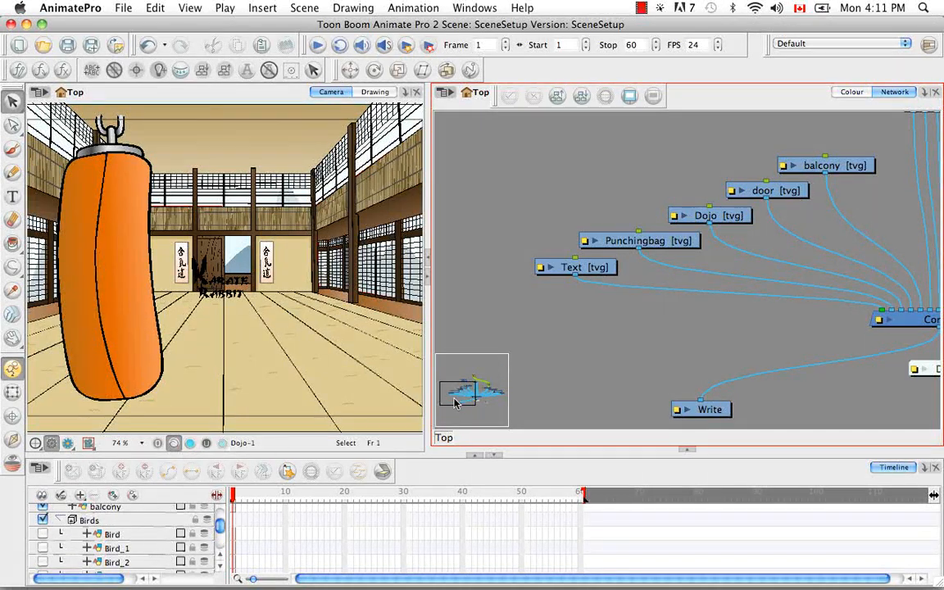
- Ungroup the Birds group module and move its four bird modules clear of the balcony module
drag(868, 206, 656, 359)
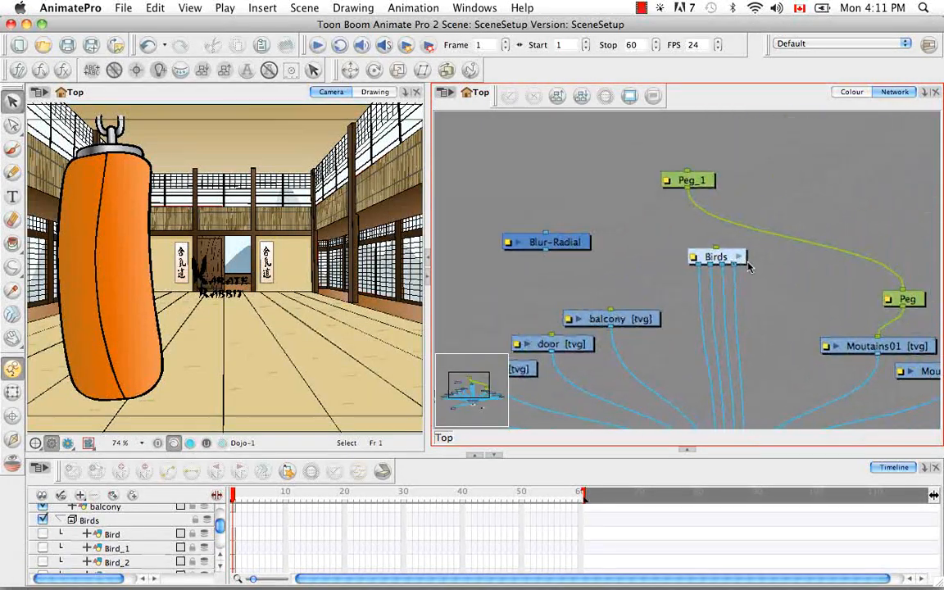
drag(740, 257, 699, 243)
drag(728, 292, 733, 252)
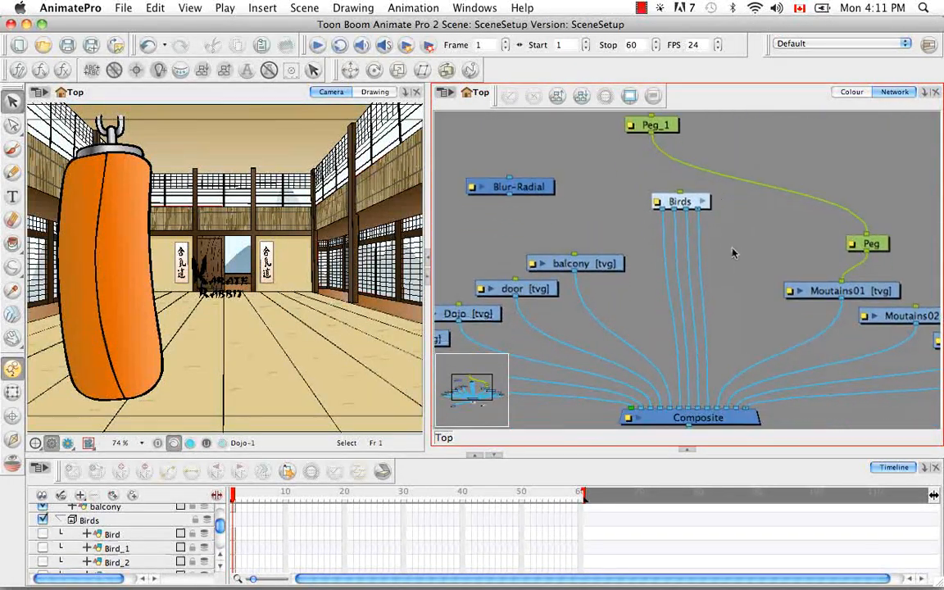
click(690, 203)
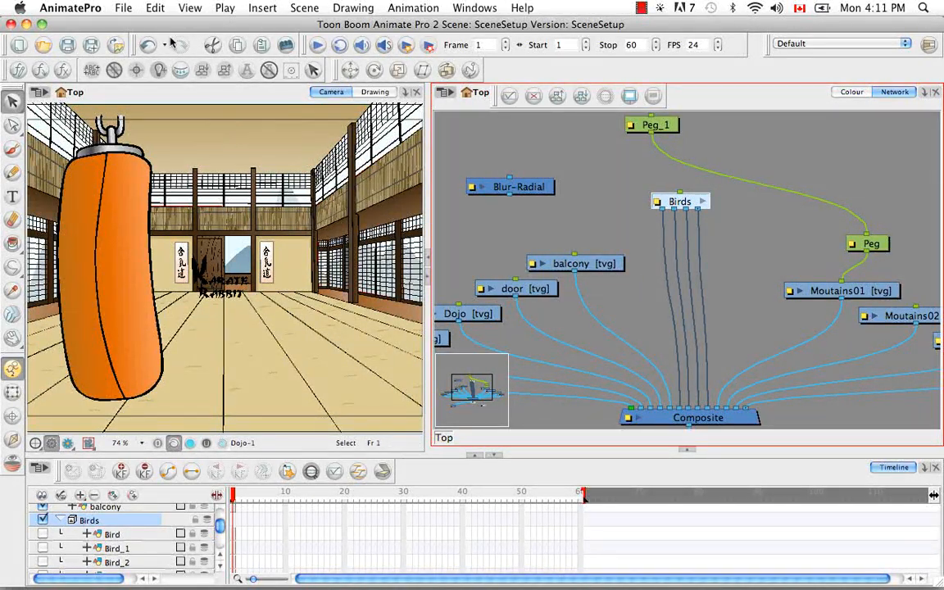
click(156, 9)
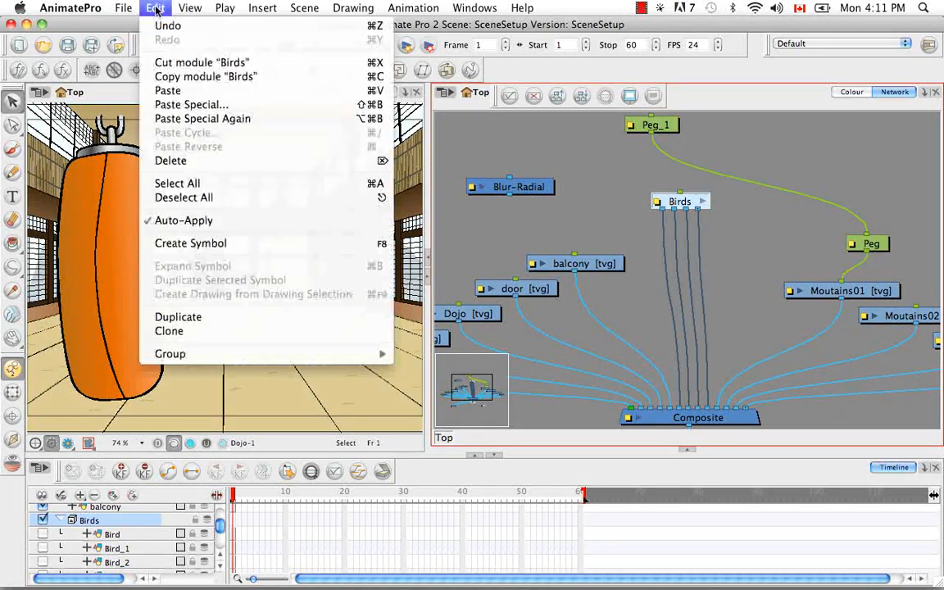
mouse_move(241, 359)
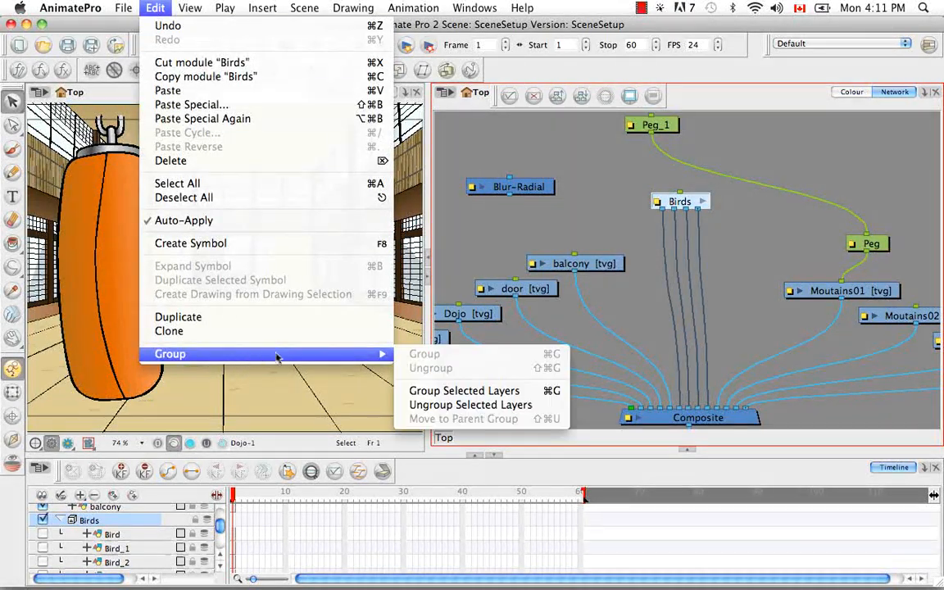
click(447, 405)
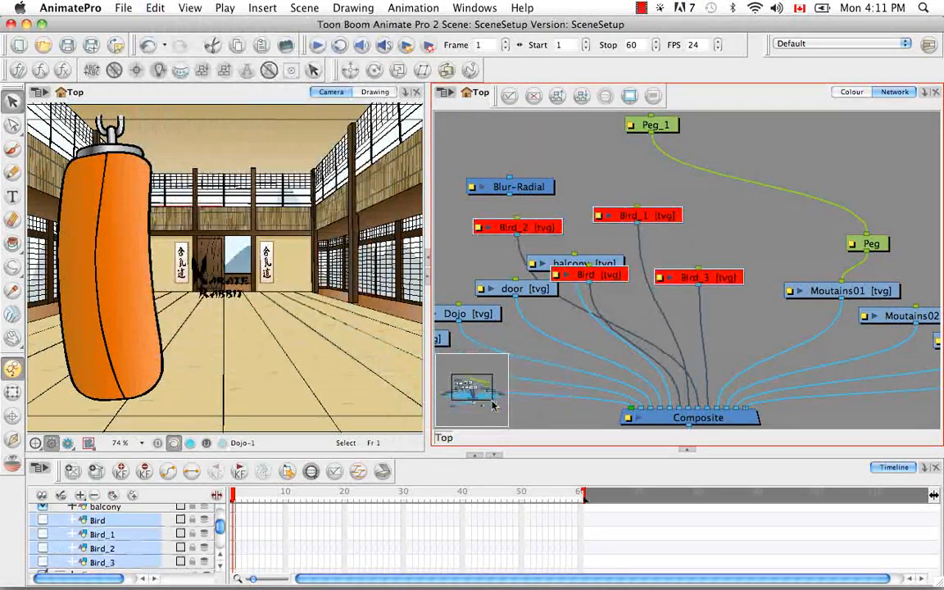
drag(718, 283, 807, 254)
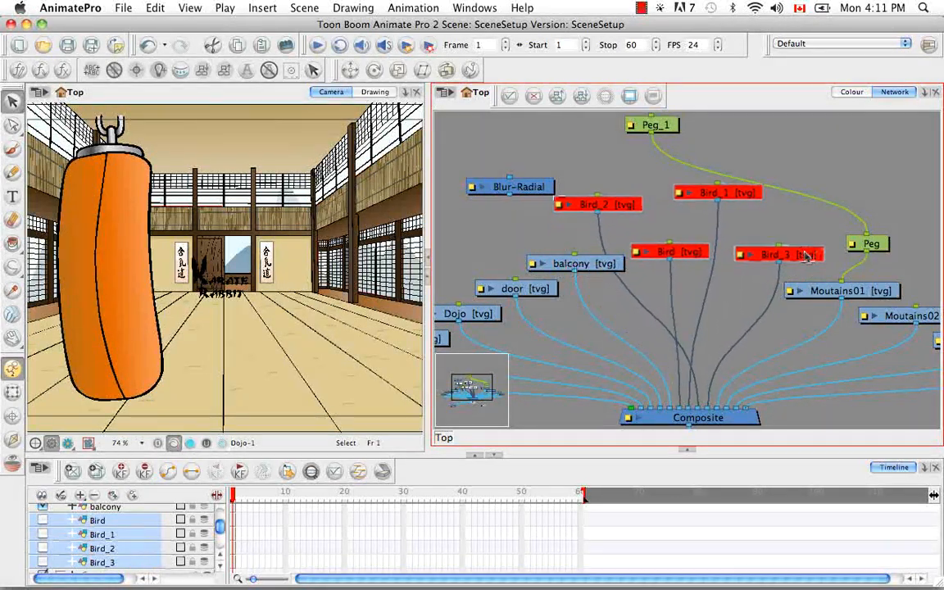
click(792, 222)
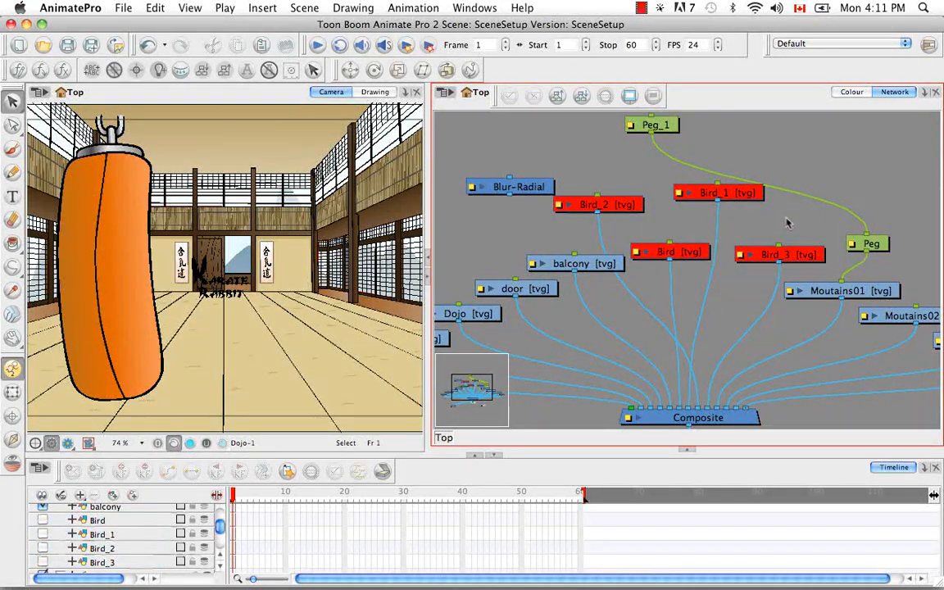
- Group the Bird, Bird_1, Bird_2 and Bird_3 modules into a single group module
drag(605, 172, 720, 257)
drag(751, 255, 753, 257)
drag(752, 279, 571, 173)
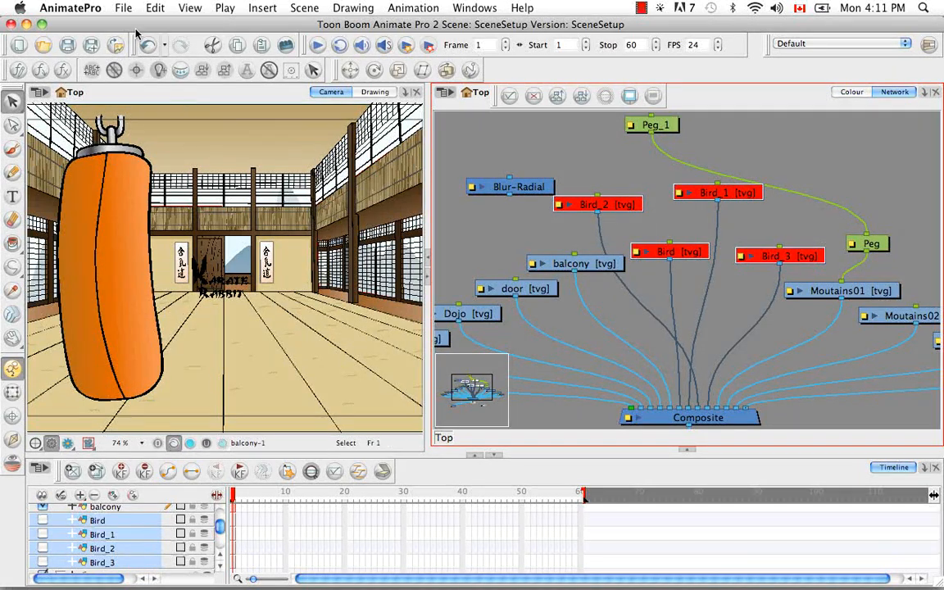
click(155, 8)
mouse_move(305, 359)
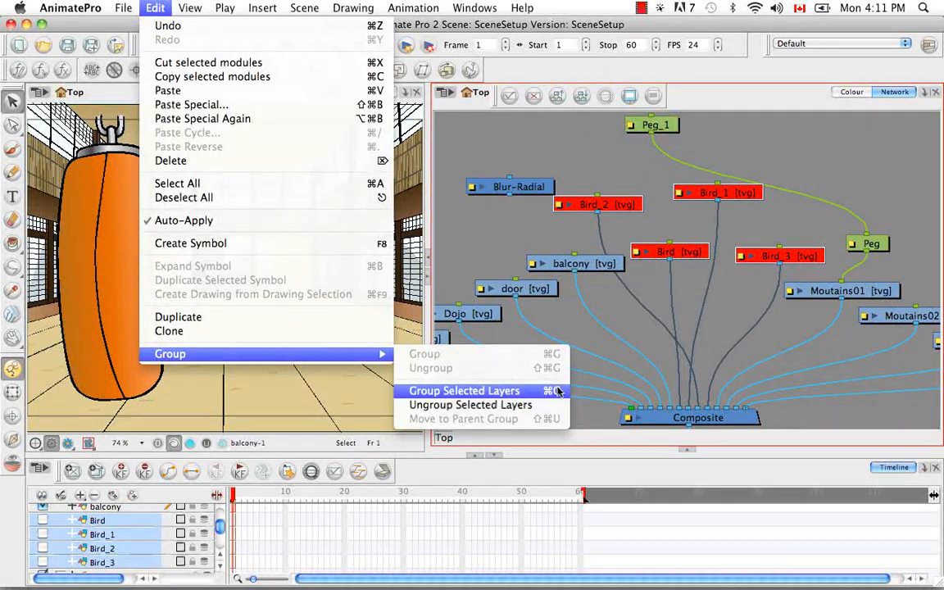
click(654, 302)
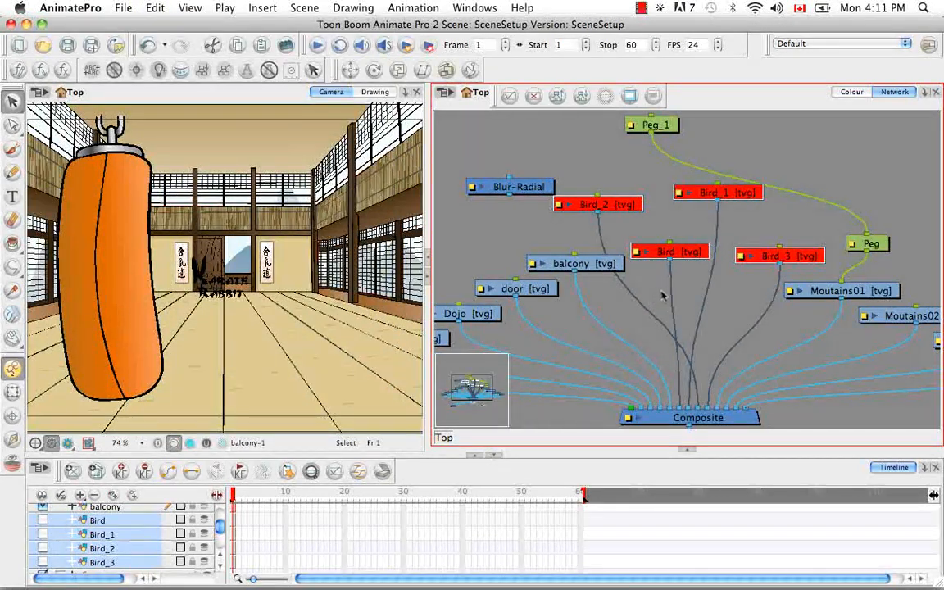
key(ctrl+g)
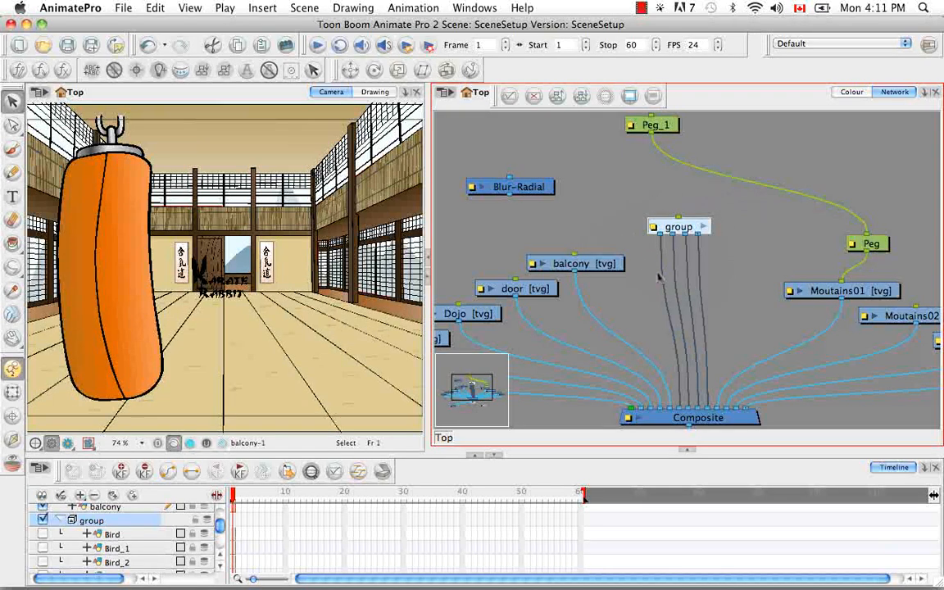
- Enter the new group and order the network of all the modules inside it
click(702, 229)
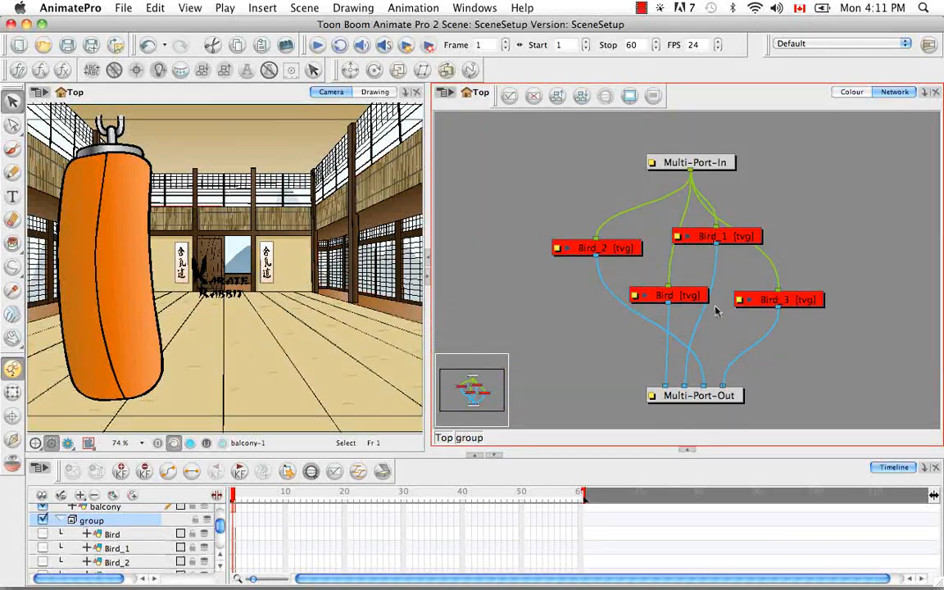
drag(537, 141, 859, 442)
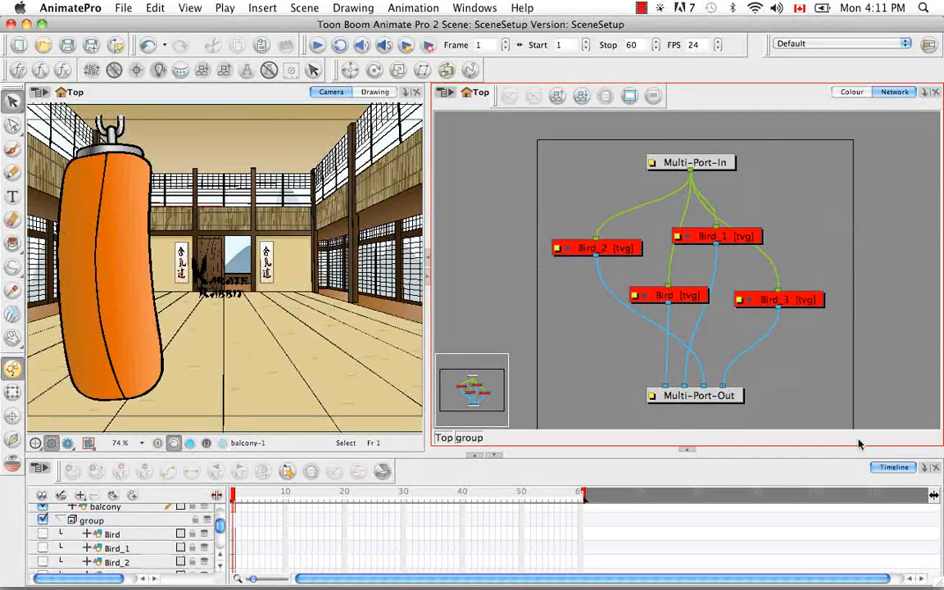
click(557, 97)
click(431, 324)
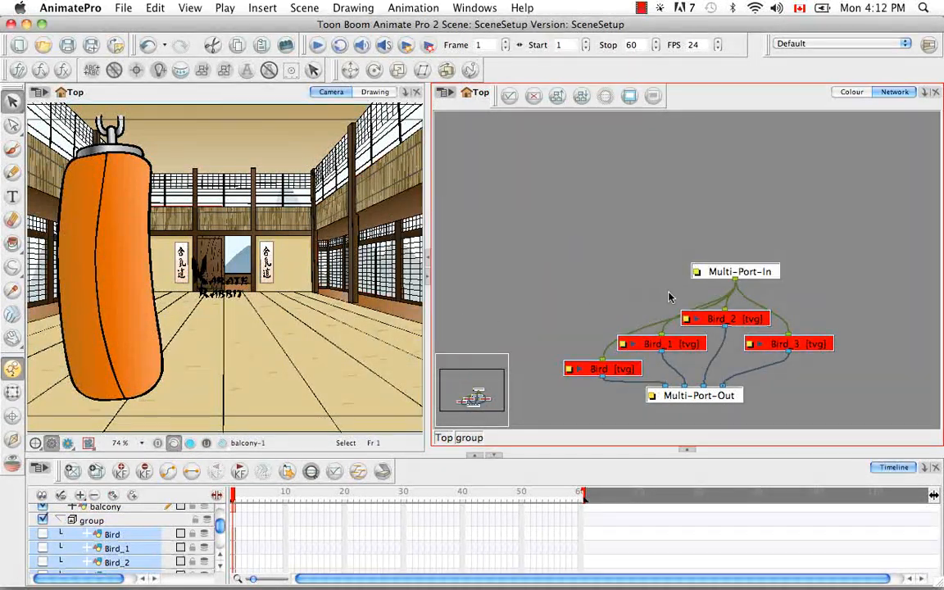
click(653, 291)
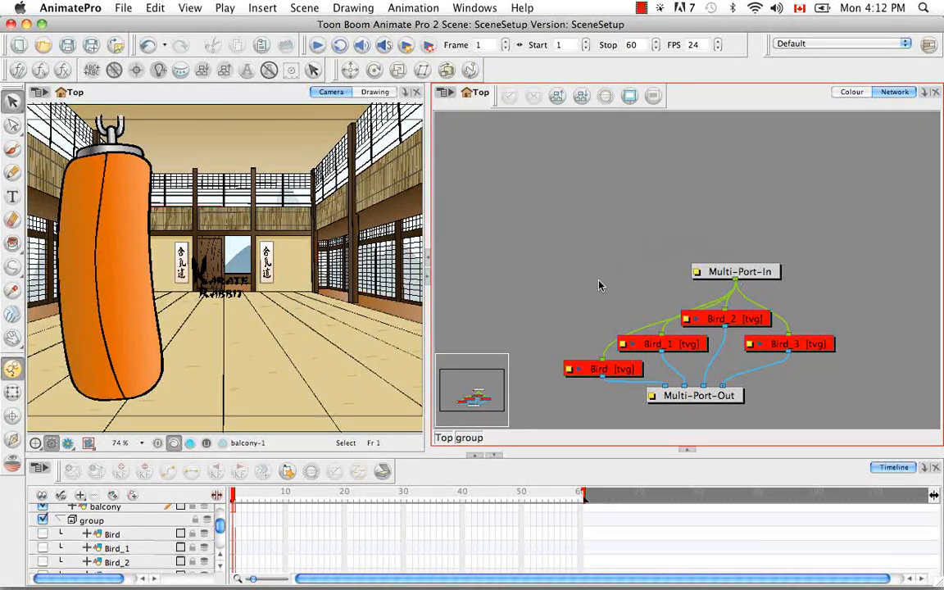
- Return to the top level, look inside the bird group again and go back to the top level
click(445, 437)
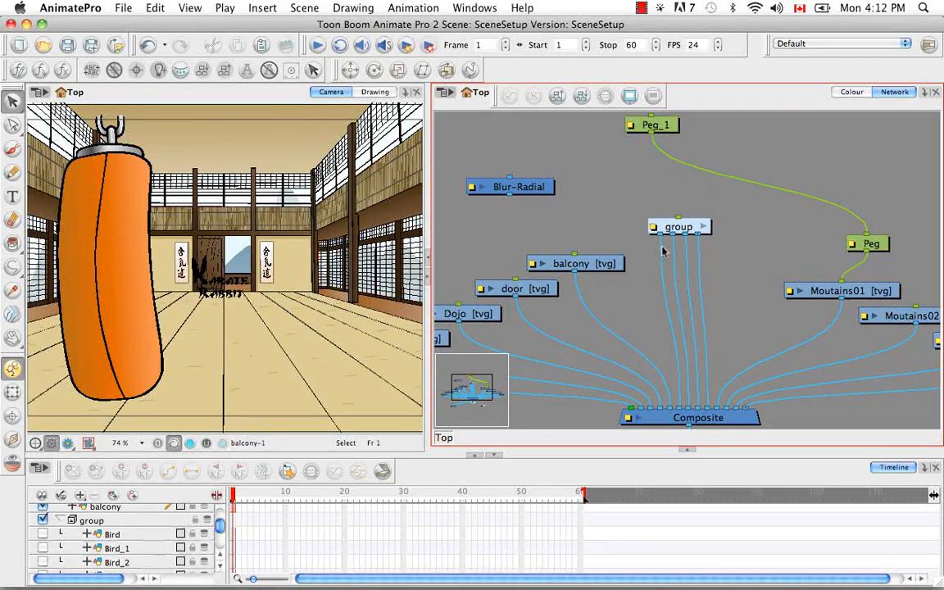
click(702, 227)
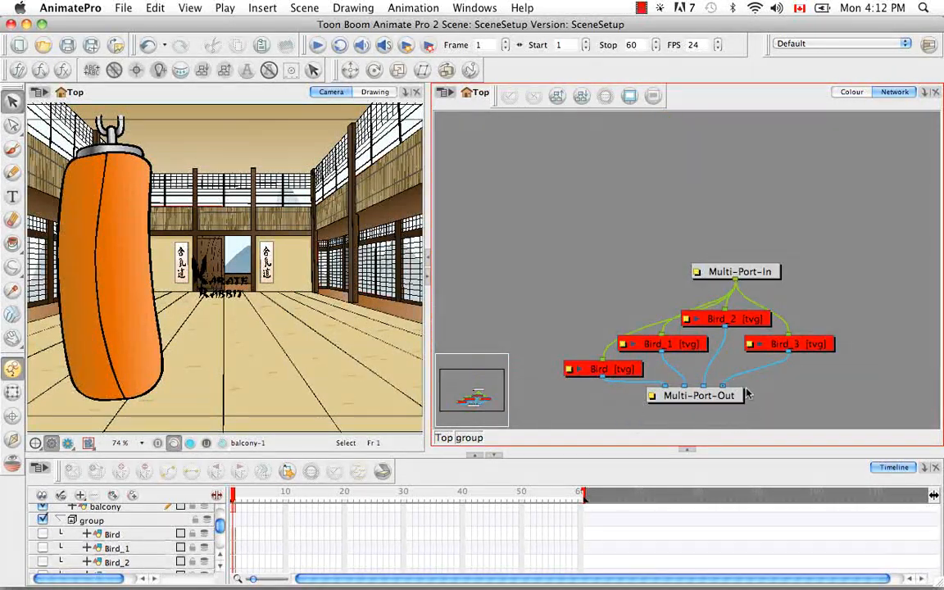
click(445, 439)
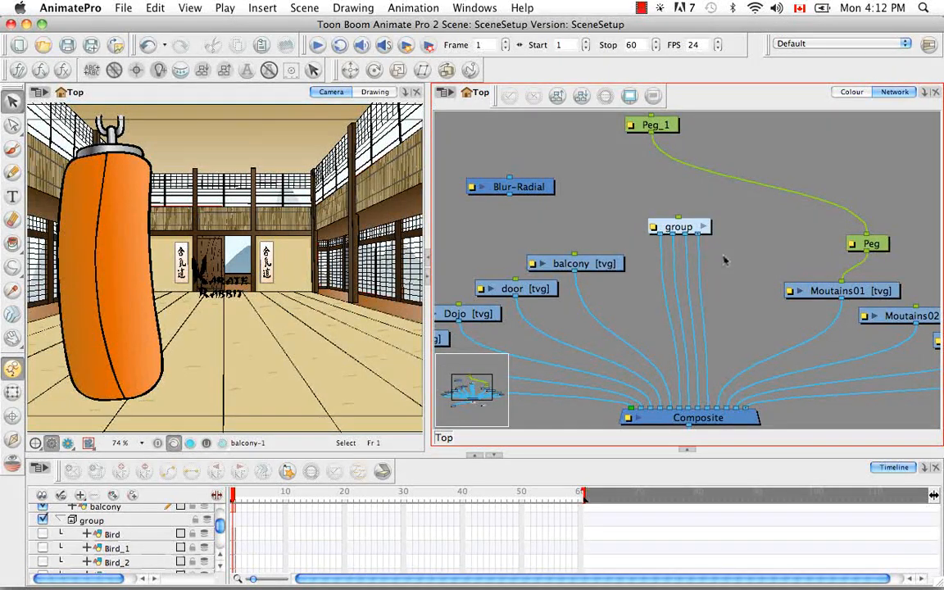
- Rename the new group module as Birds and select it in the network
click(653, 228)
key(super+a)
key(BackSpace)
text(B)
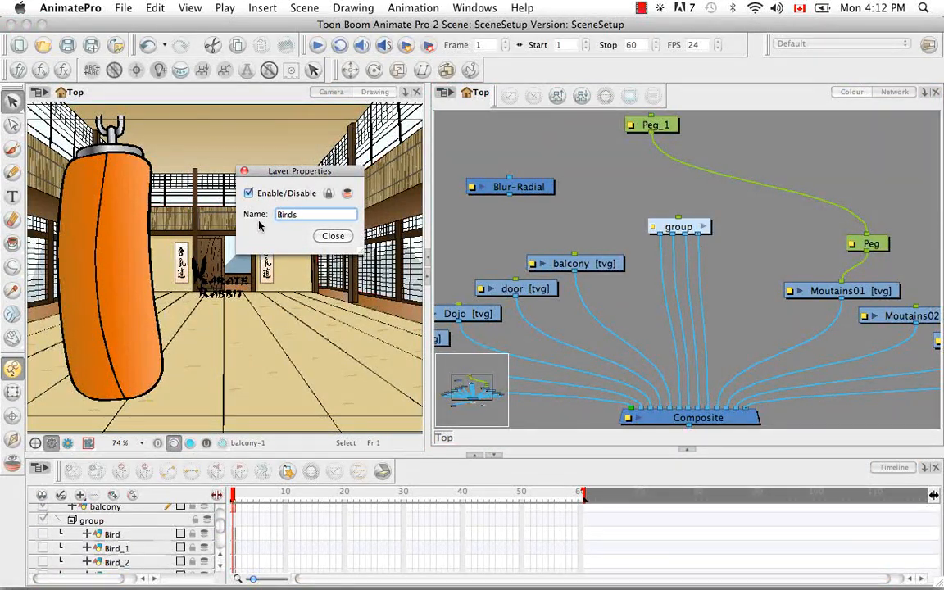
text(irds)
key(Return)
click(334, 237)
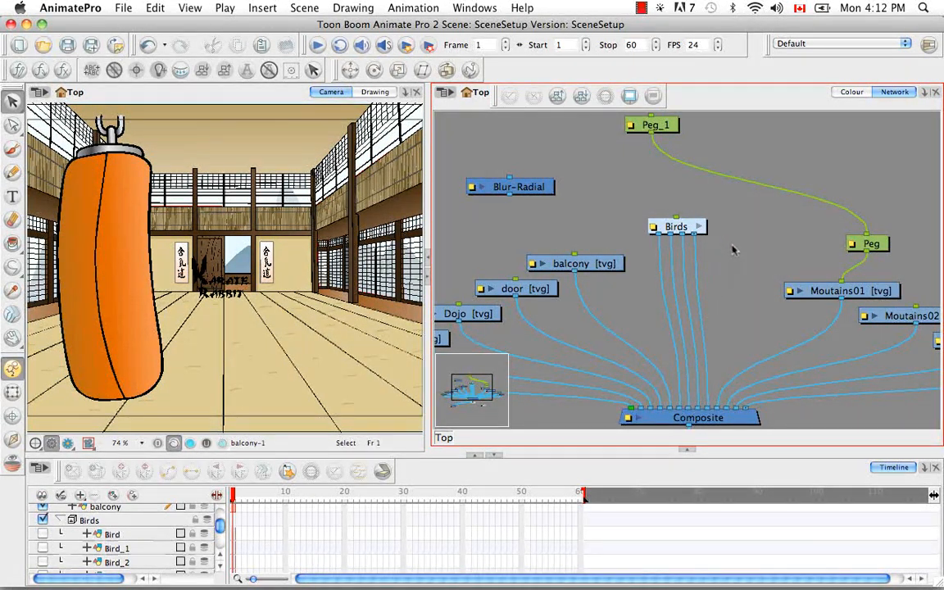
click(691, 227)
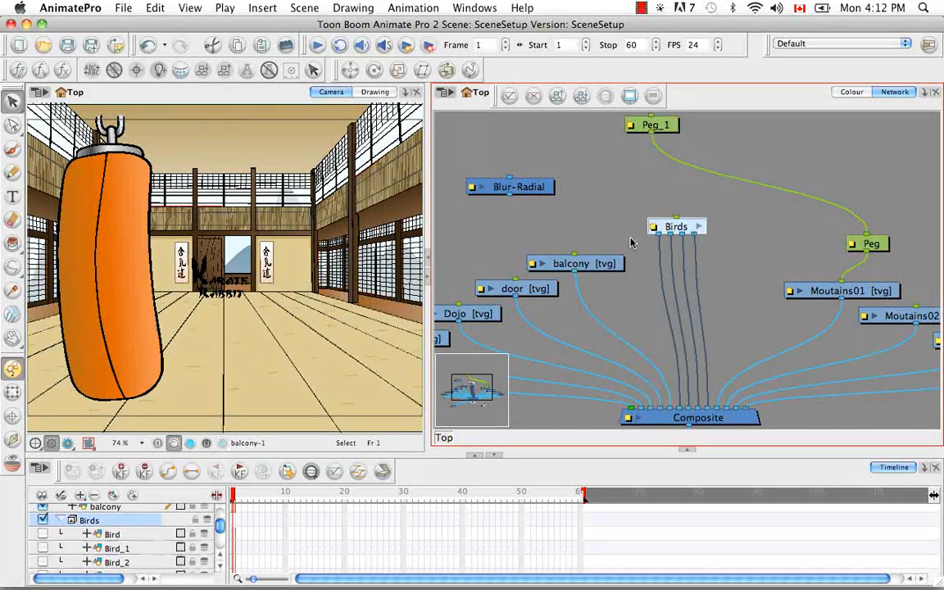
- Ungroup the Birds group module so the four bird modules return to the top-level network
click(155, 8)
mouse_move(276, 360)
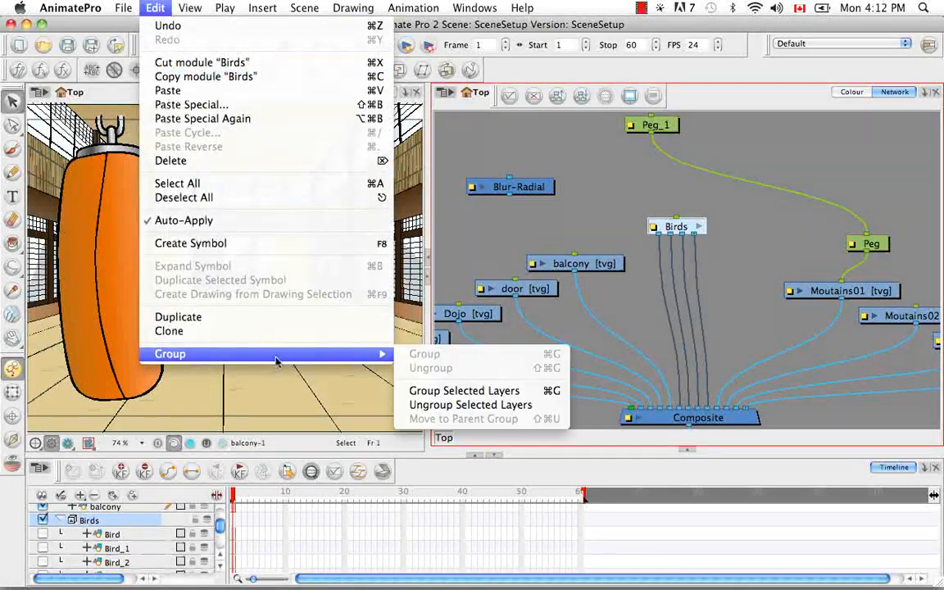
click(467, 405)
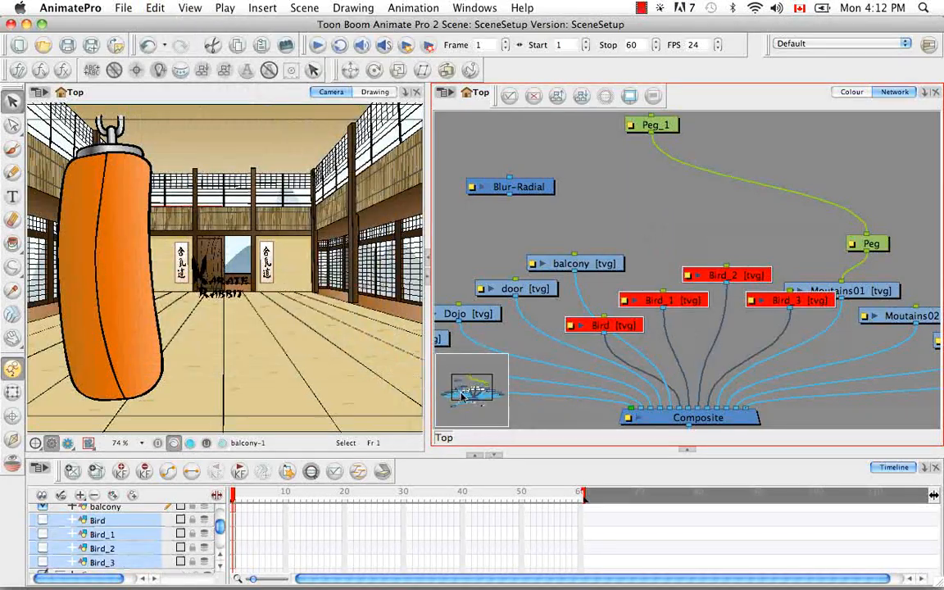
click(681, 242)
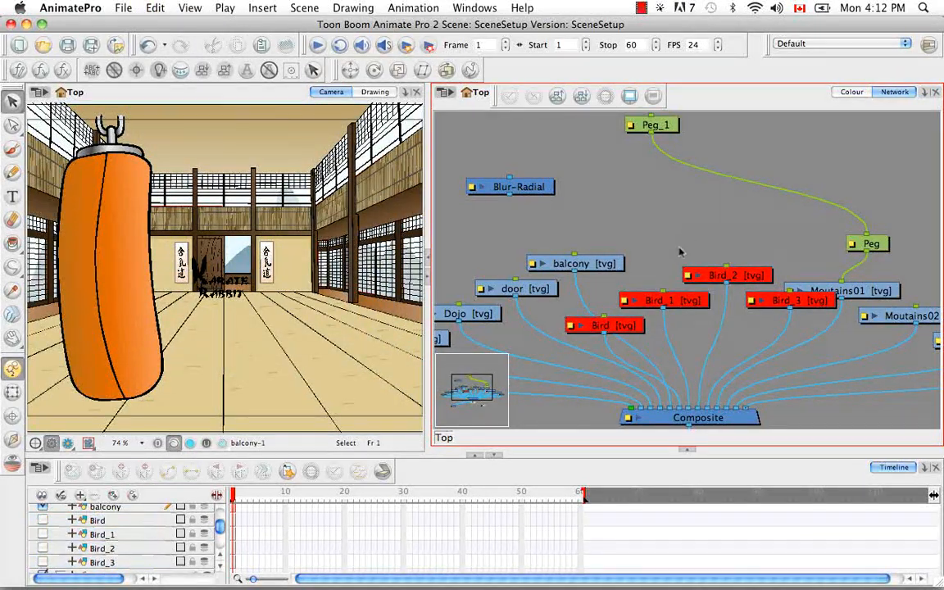
- Reposition the Bird, Bird_1, Bird_2 and Bird_3 modules in a compact cluster between Peg_1 and balcony
drag(660, 300, 639, 214)
drag(736, 275, 711, 184)
drag(778, 298, 742, 217)
drag(622, 328, 710, 252)
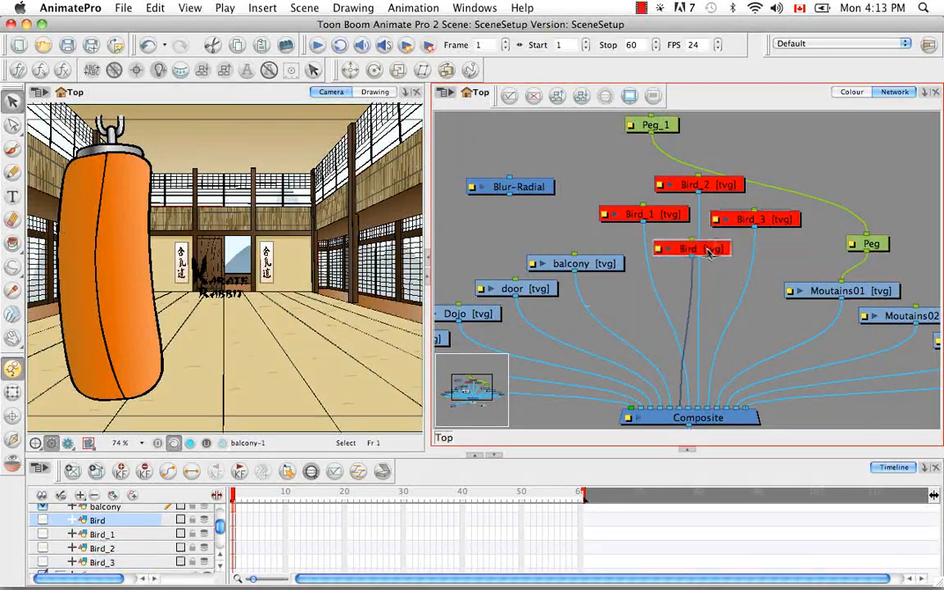
- Group the four bird modules together with a composite
drag(609, 242, 748, 174)
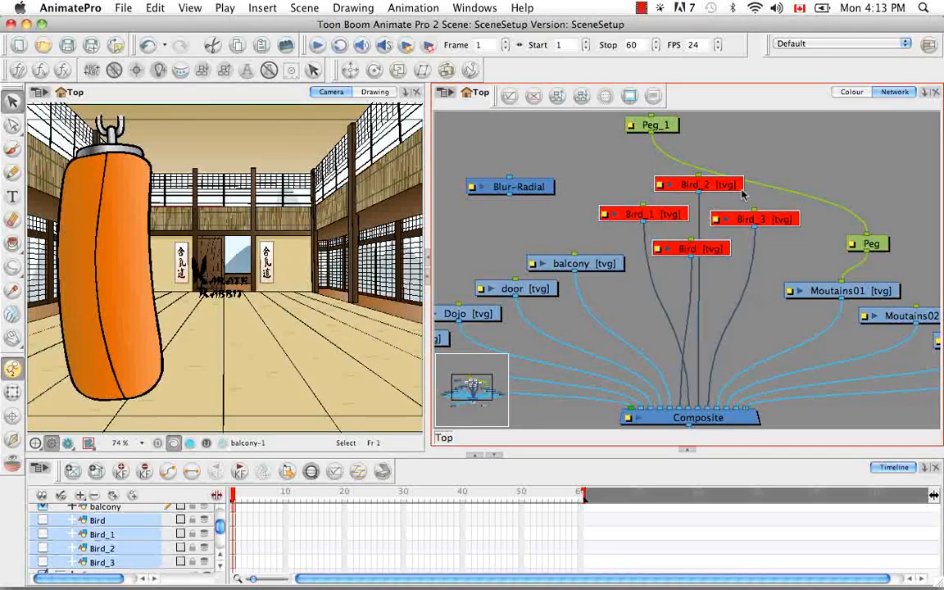
right_click(659, 217)
mouse_move(756, 483)
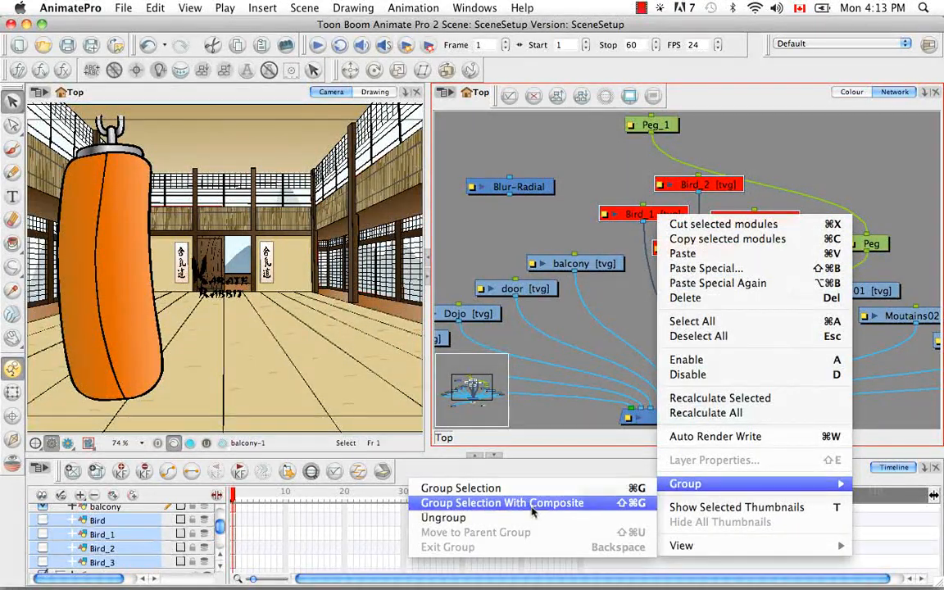
click(610, 510)
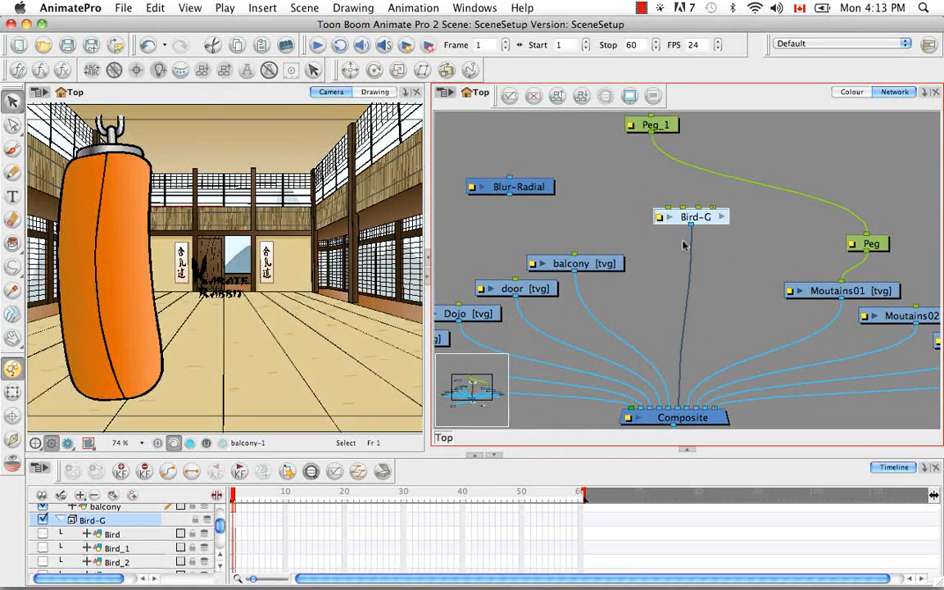
- Enter the Bird-G group and order the network of all the modules inside it
click(721, 216)
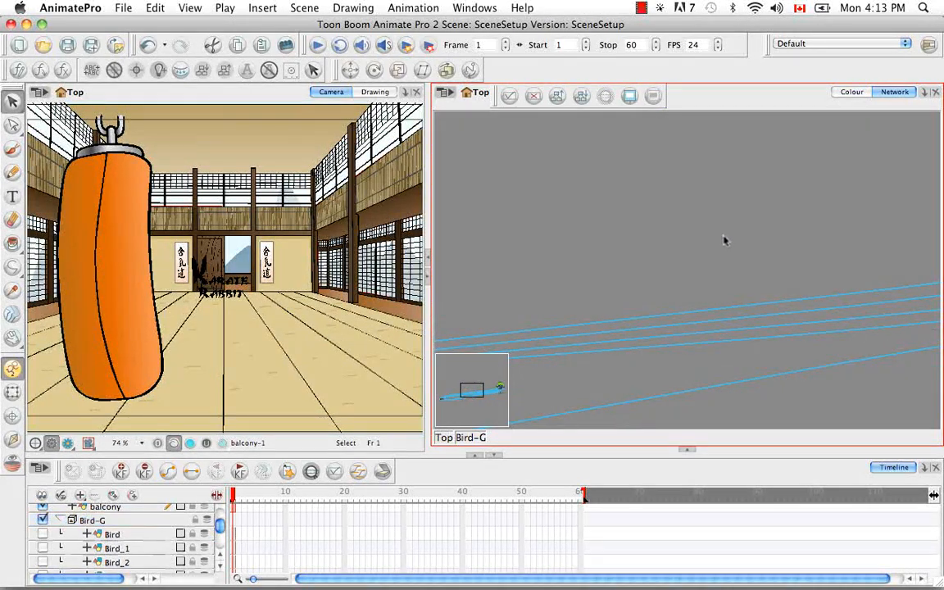
drag(472, 390, 498, 394)
key(space)
drag(675, 301, 682, 323)
key(super+minus)
key(super+minus)
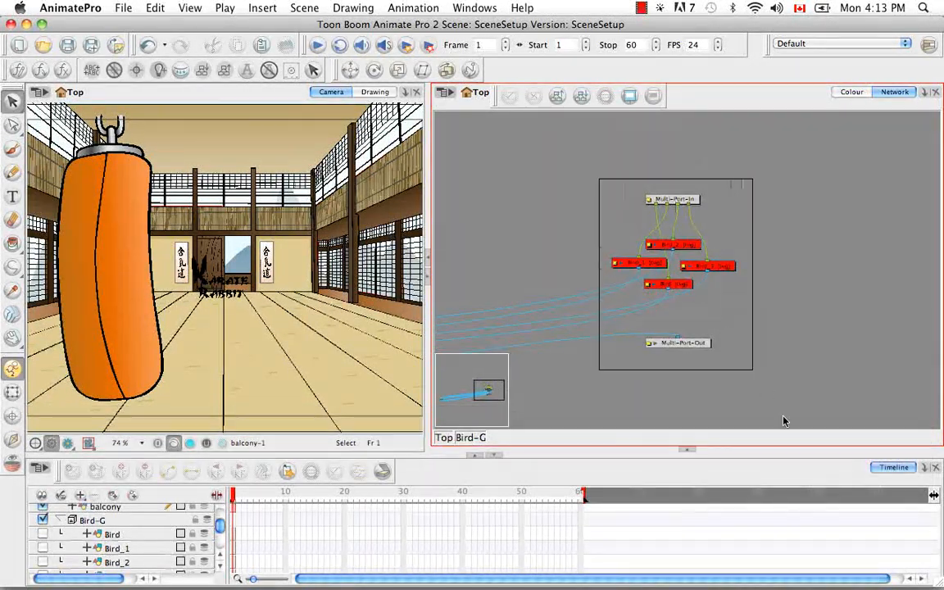
drag(766, 393, 767, 393)
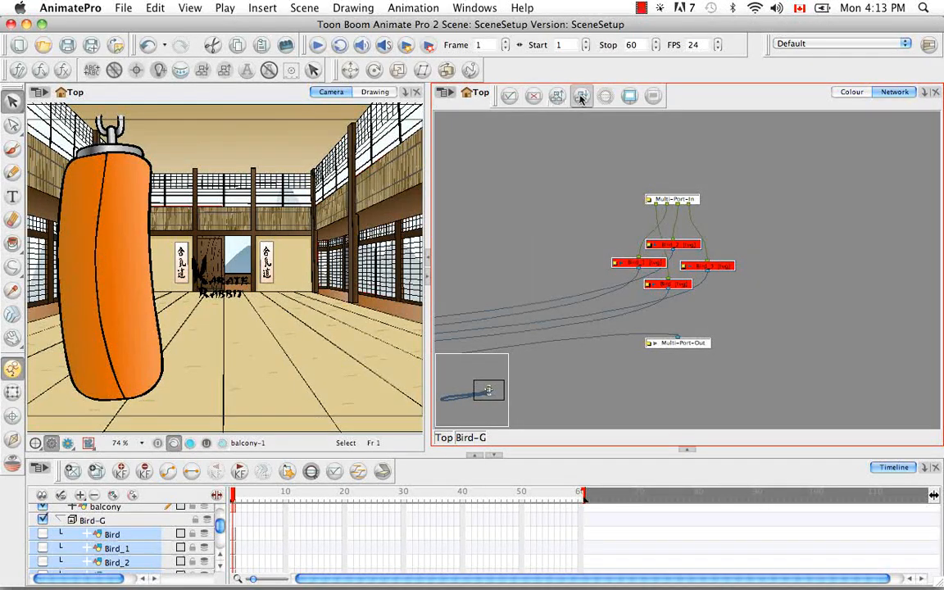
click(556, 97)
key(Return)
click(746, 334)
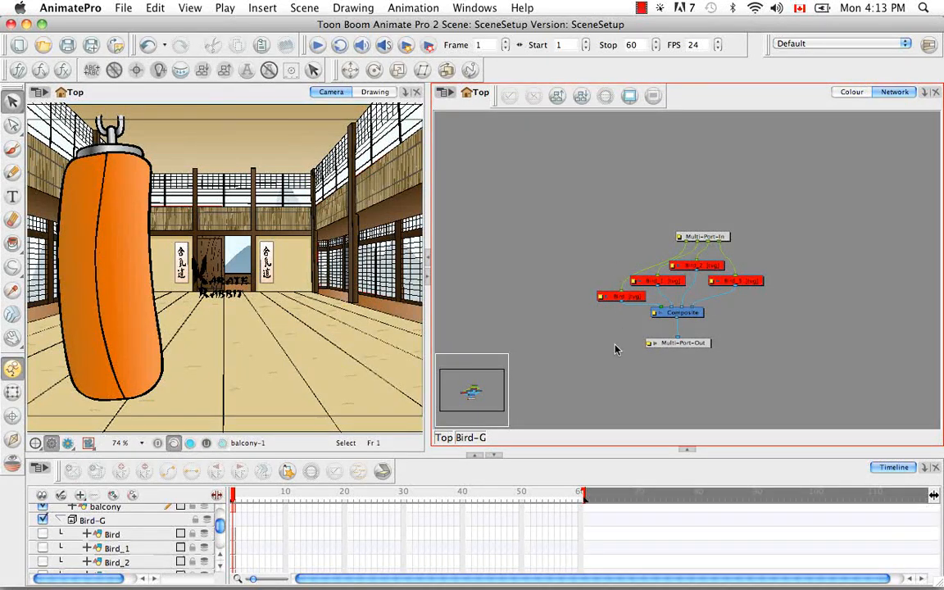
key(2)
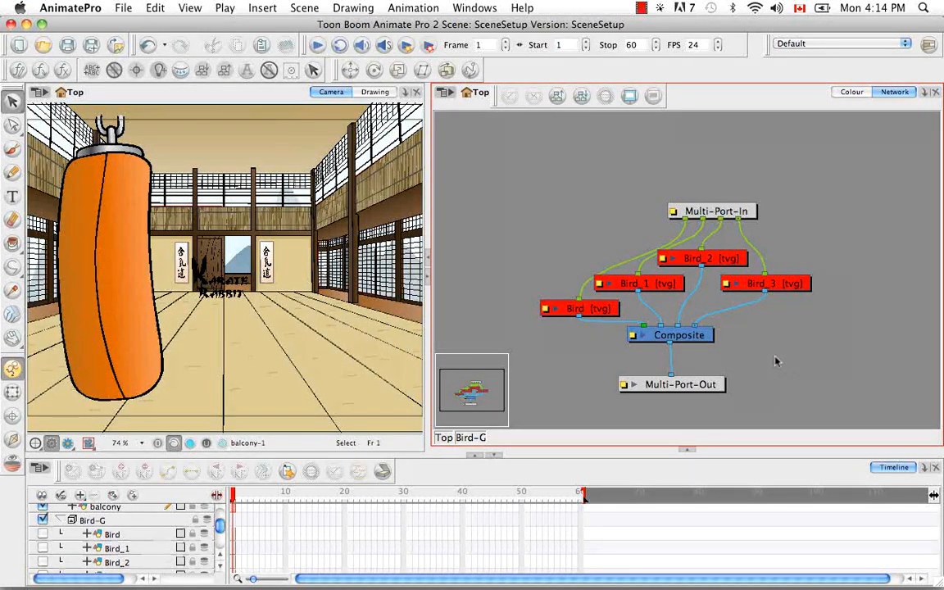
- Return to the top level and view the whole network around the Bird-G module
click(443, 438)
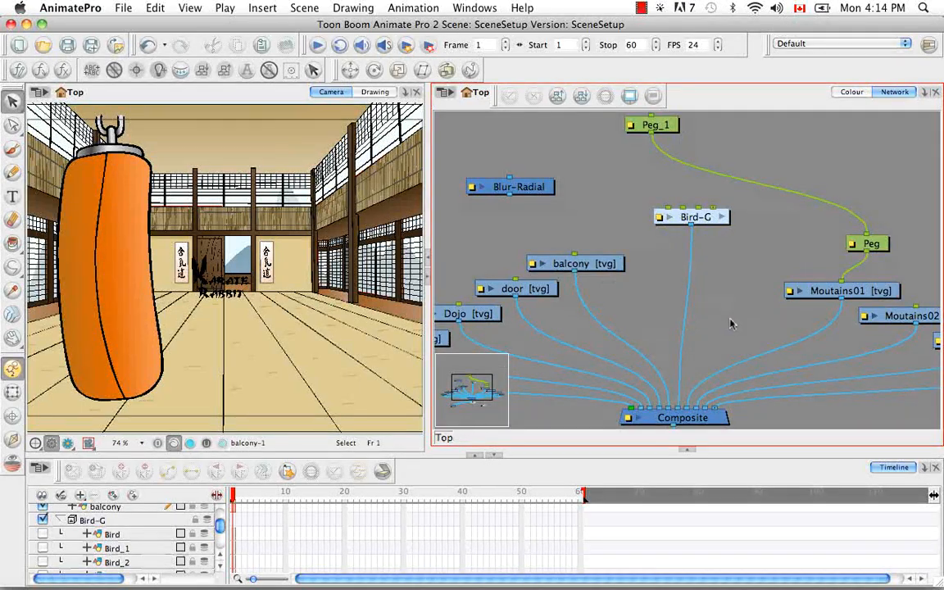
key(super+minus)
key(super+minus)
key(super+minus)
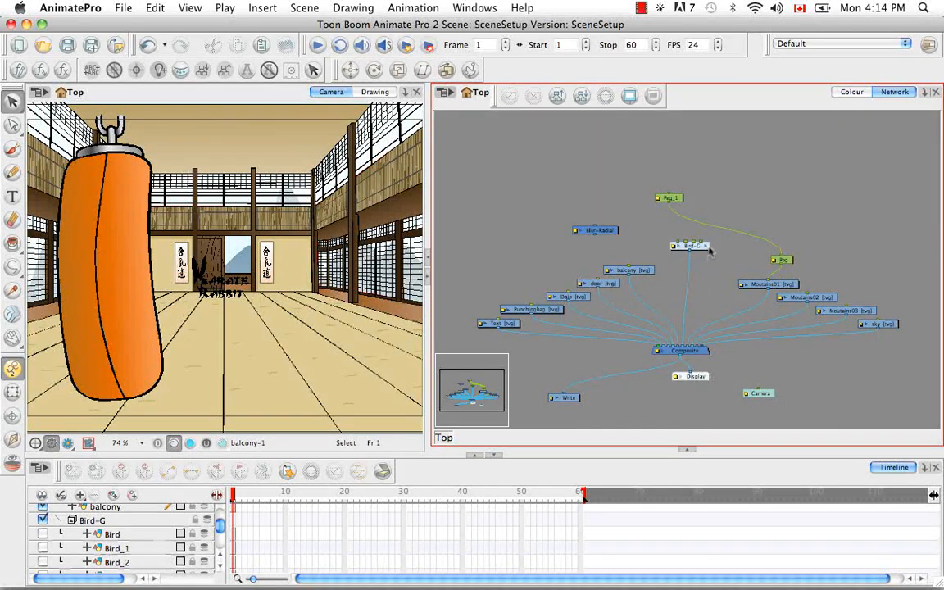
- Enter the Bird-G group again and add a new element module inside it
click(708, 250)
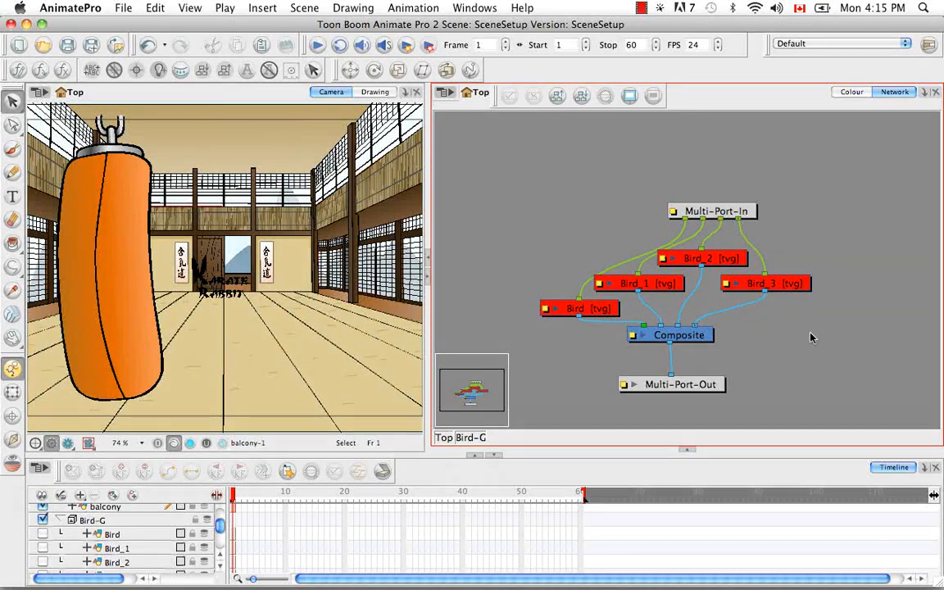
key(super+r)
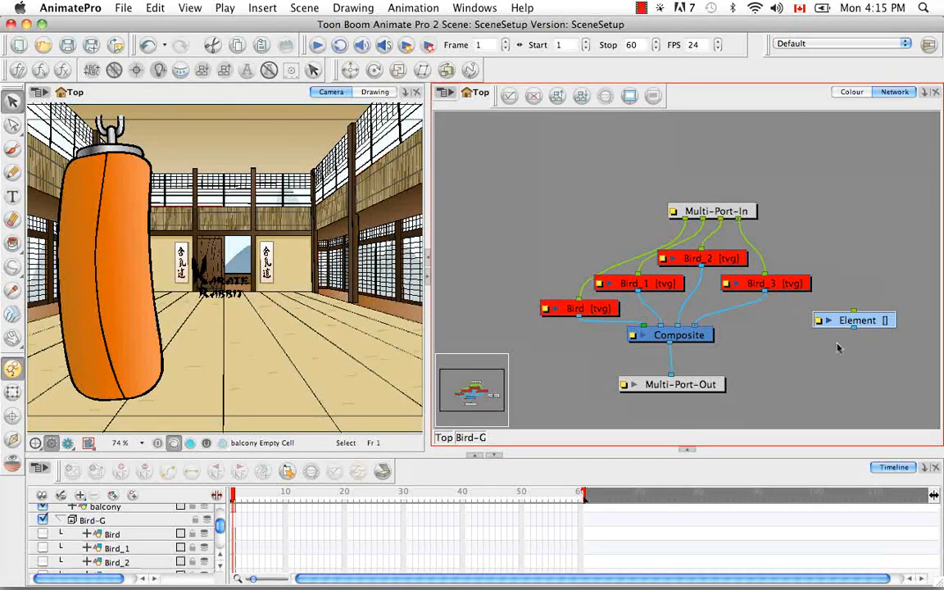
click(837, 343)
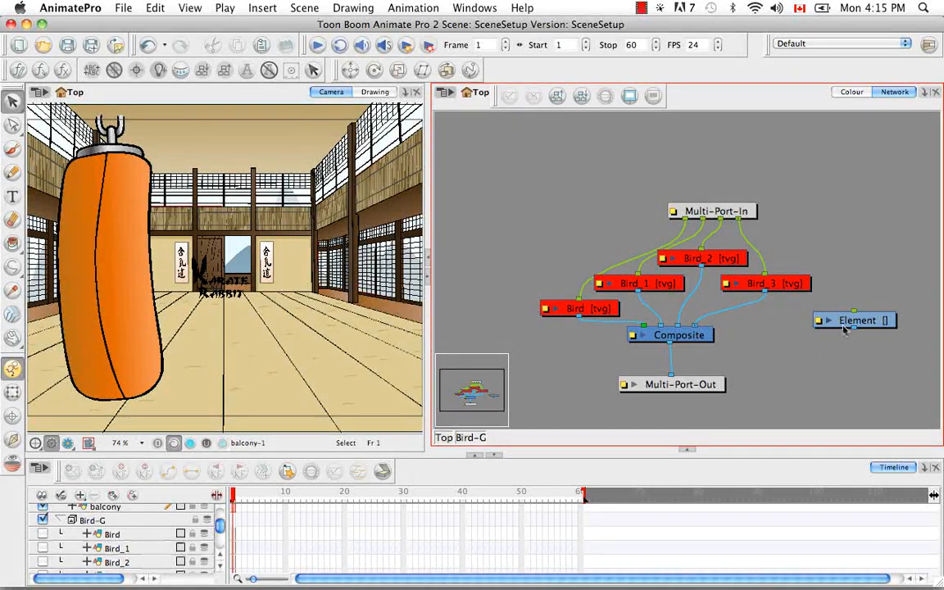
- Move the Element module to the parent group and place it clear of the other modules at the top level
click(867, 321)
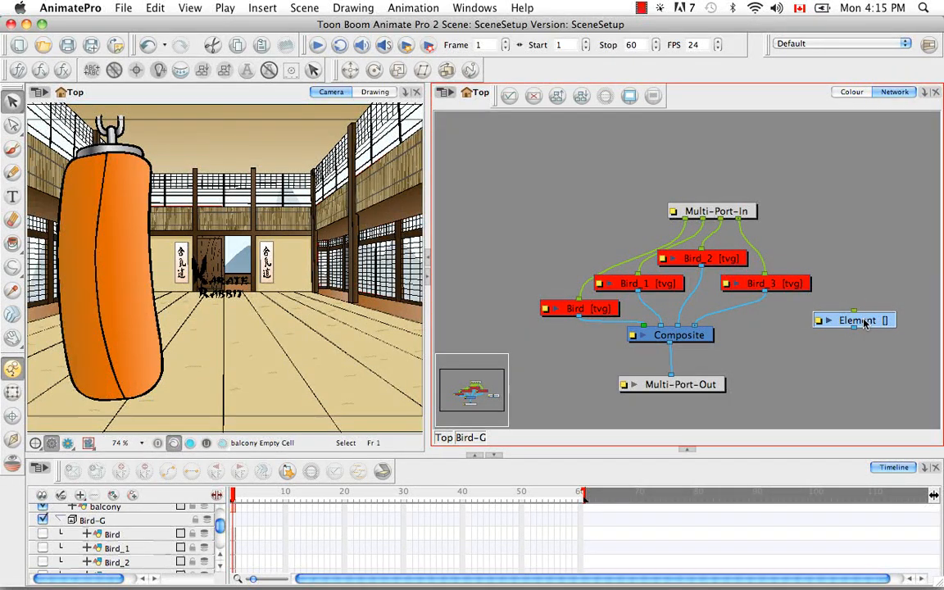
right_click(865, 323)
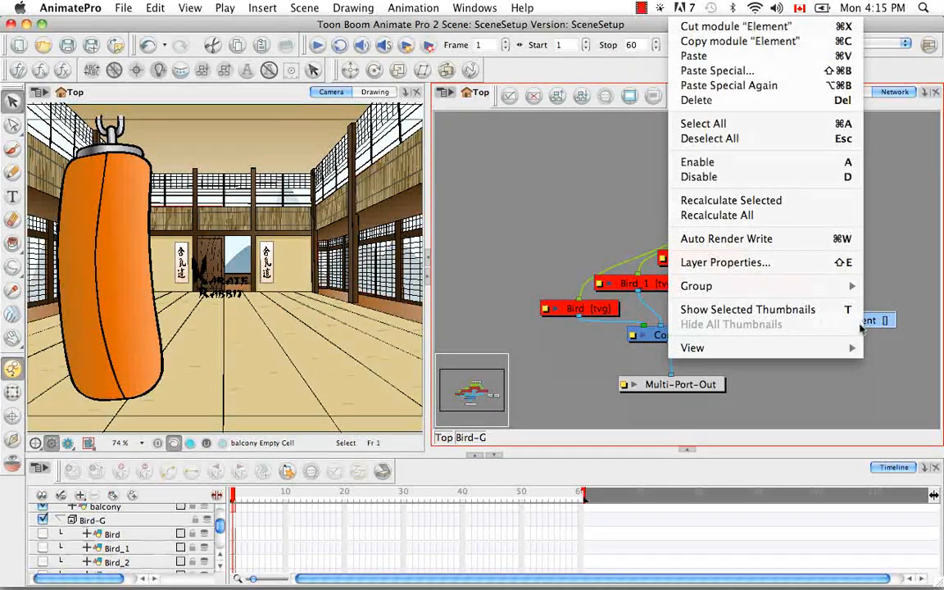
mouse_move(845, 288)
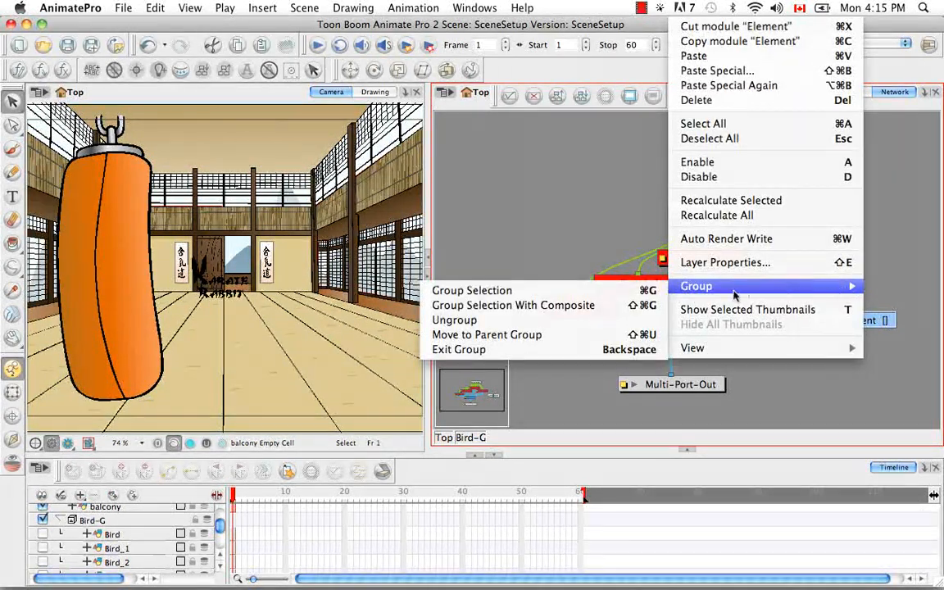
click(564, 336)
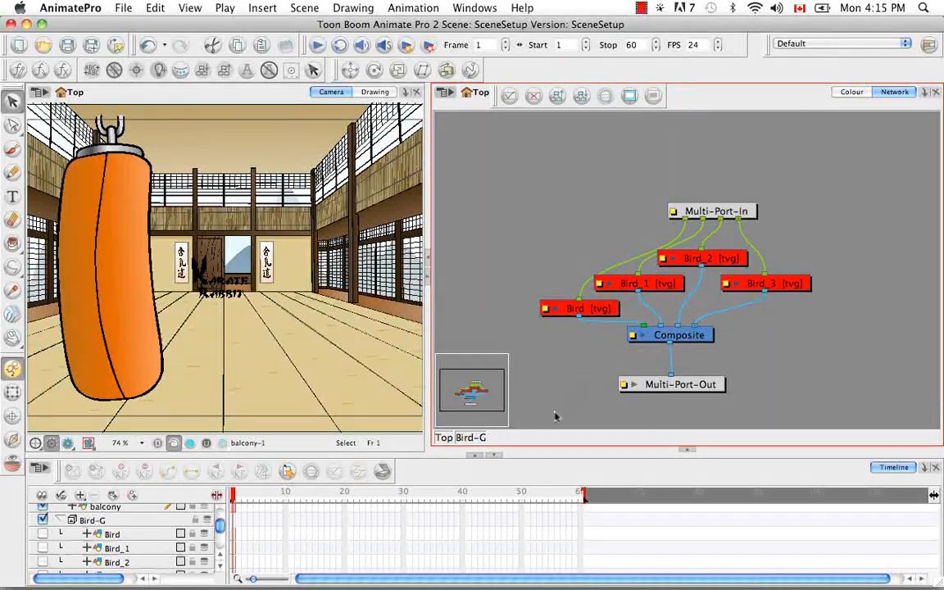
click(443, 437)
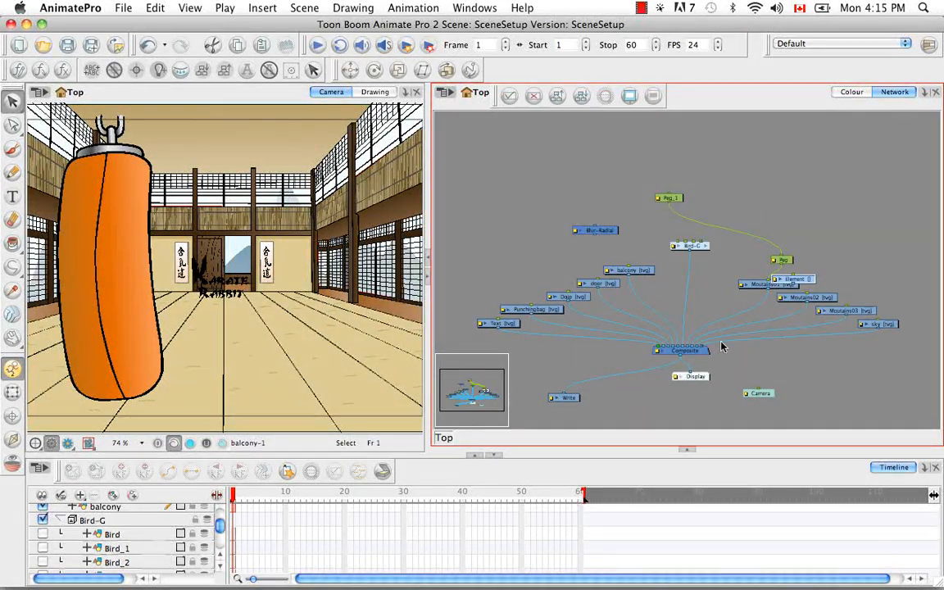
drag(780, 276, 852, 233)
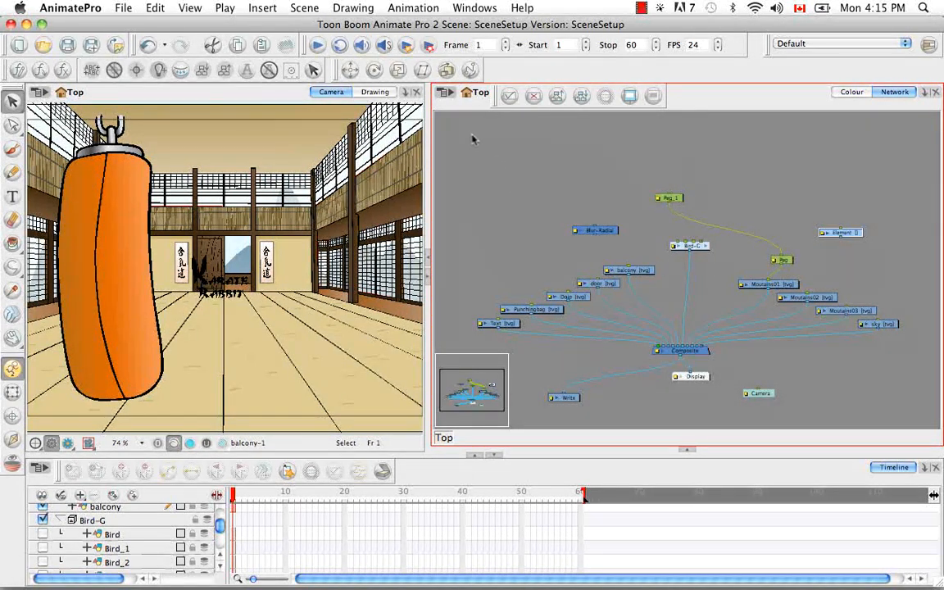
click(451, 94)
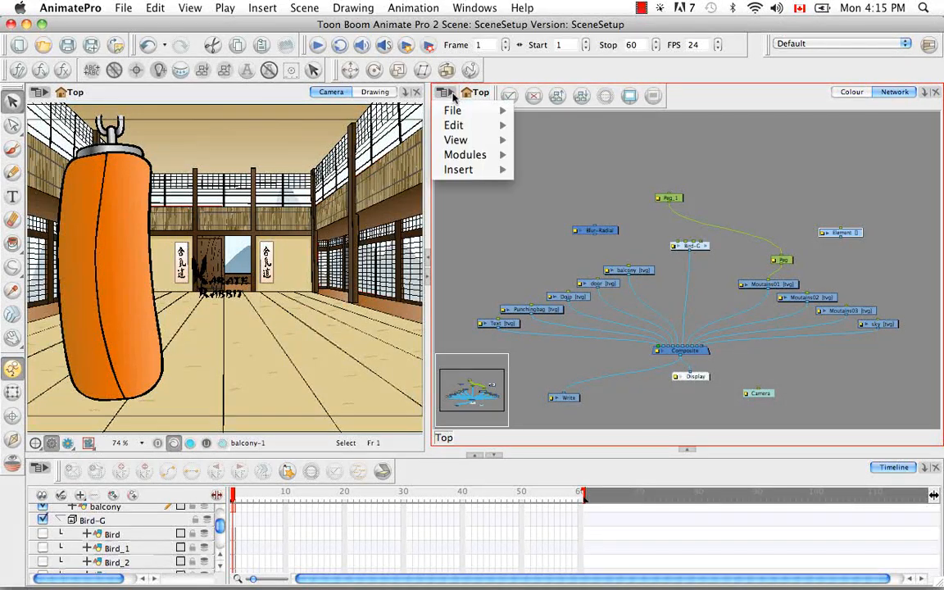
mouse_move(483, 154)
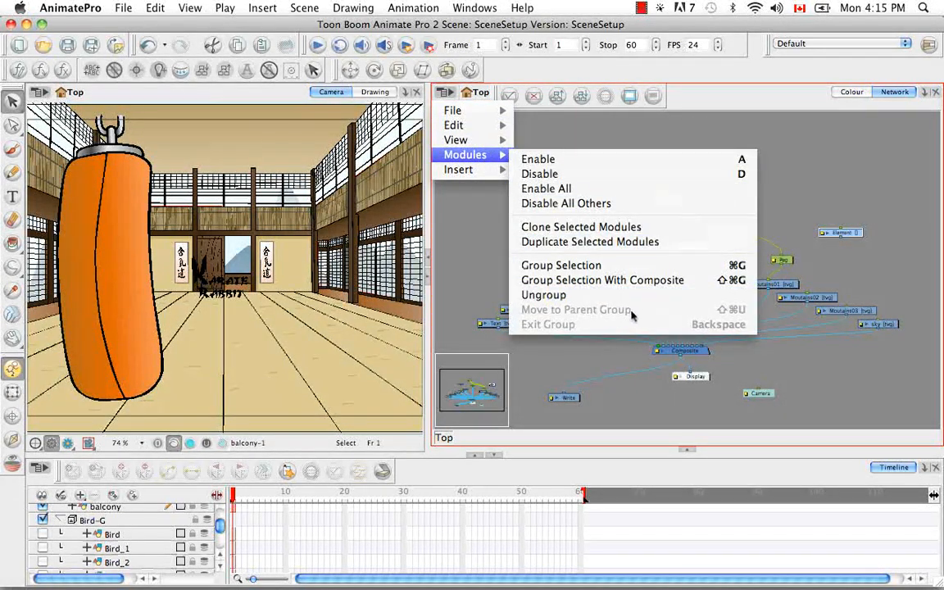
click(875, 218)
- Delete the unconnected Element module from the top-level network
drag(805, 195, 872, 247)
key(BackSpace)
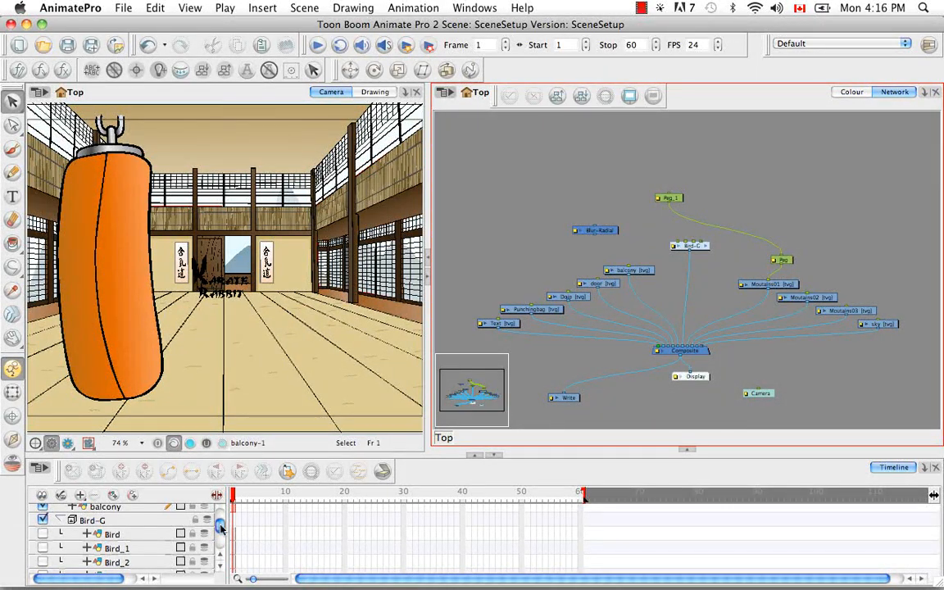
- Add a drawing layer from the timeline and move its module close to the Composite, between Text and Write
drag(219, 527, 220, 513)
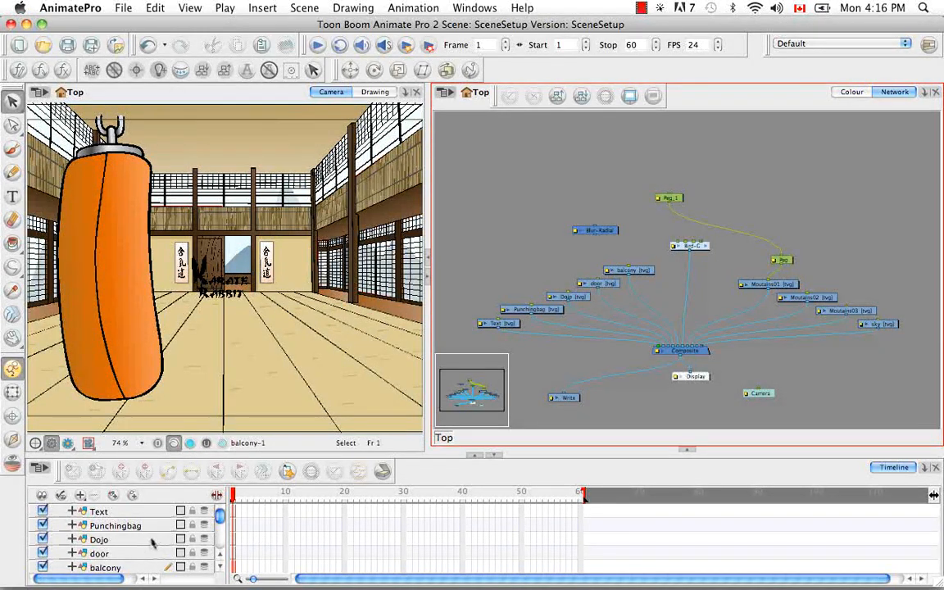
click(113, 496)
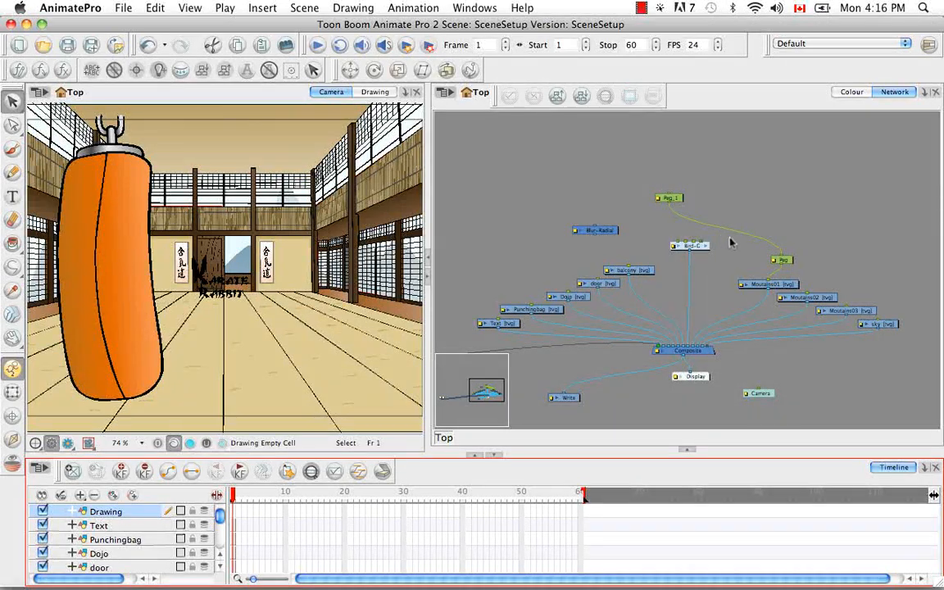
key(space)
drag(605, 354, 777, 284)
mouse_move(605, 320)
mouse_down()
mouse_move(788, 316)
mouse_move(729, 306)
mouse_up()
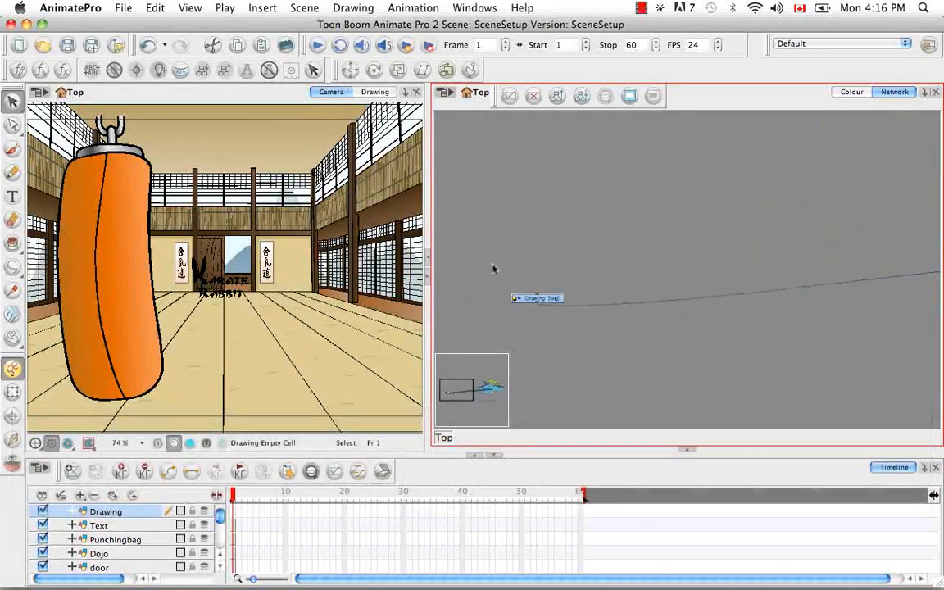
drag(558, 299, 771, 274)
mouse_move(695, 322)
mouse_down()
mouse_move(801, 321)
mouse_move(476, 330)
mouse_up()
mouse_move(546, 284)
mouse_down()
mouse_move(730, 283)
mouse_move(732, 308)
mouse_move(619, 347)
mouse_up()
key(space)
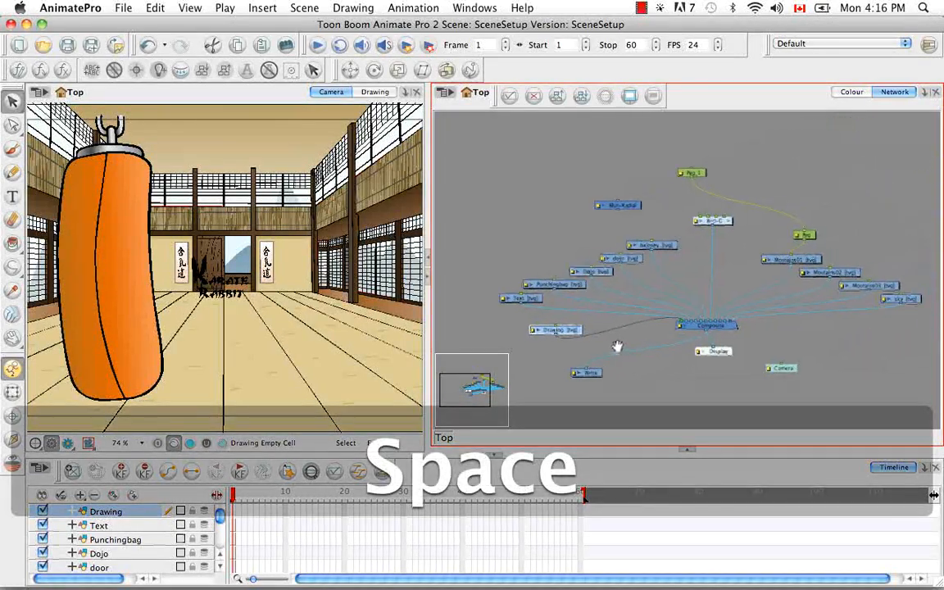
- Delete the Drawing module along with its drawing files and element folders
key(BackSpace)
click(342, 302)
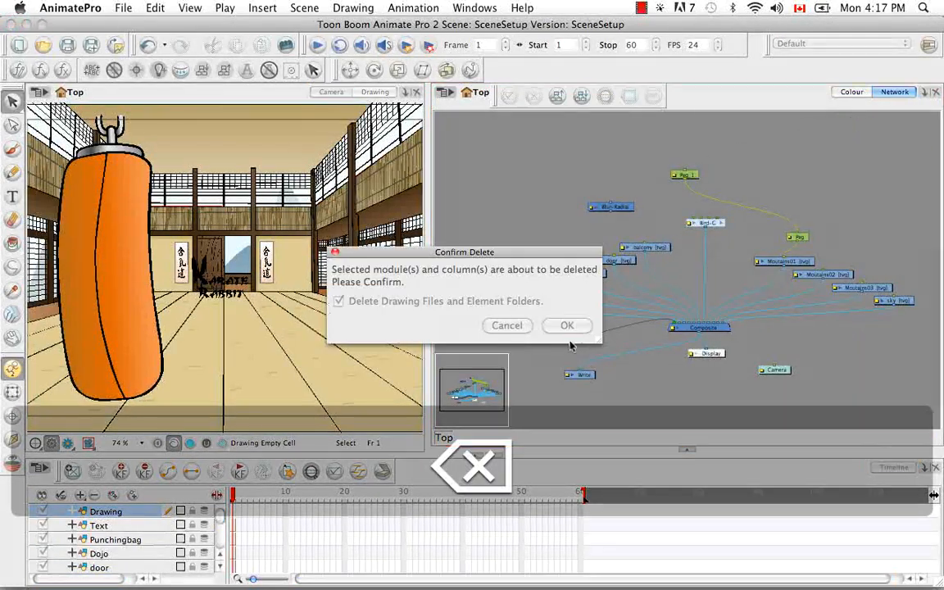
click(564, 325)
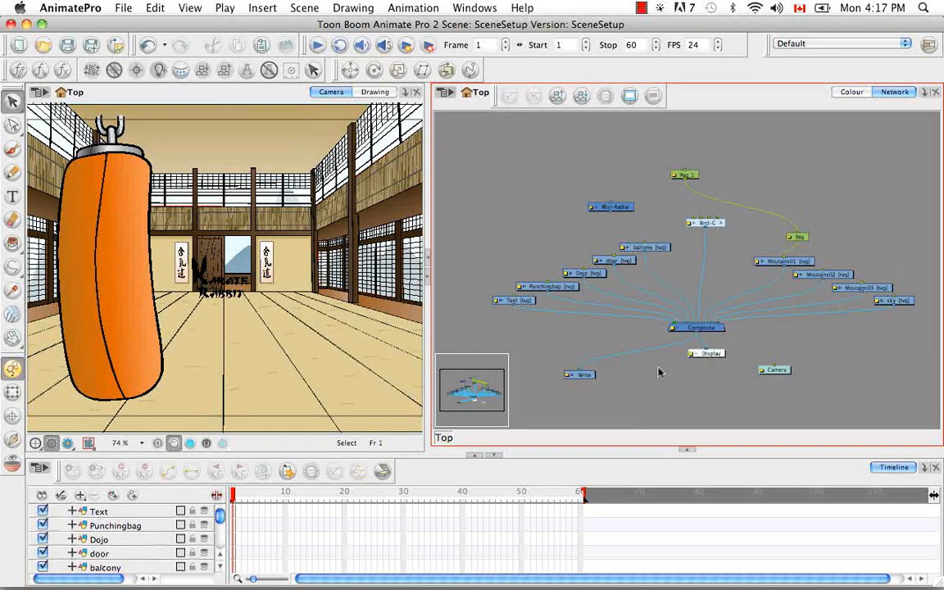
- Expand the door module in the network to show its thumbnail
key(super+equal)
key(super+equal)
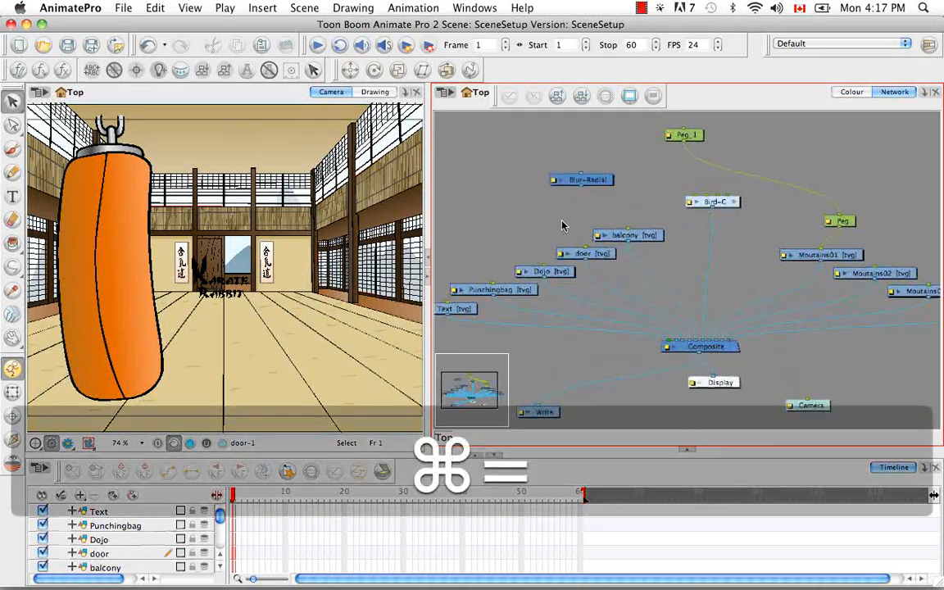
key(space)
drag(494, 238, 660, 319)
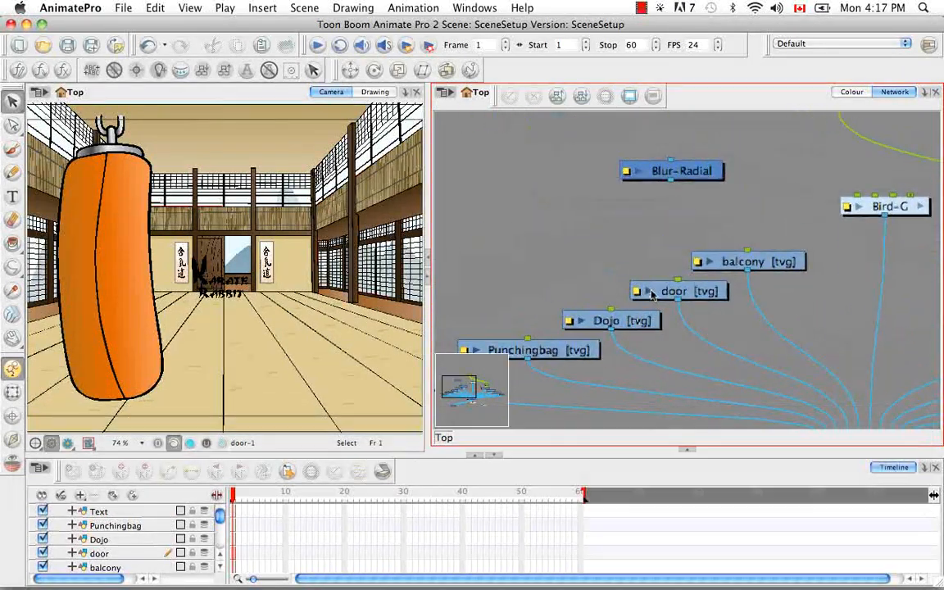
click(649, 292)
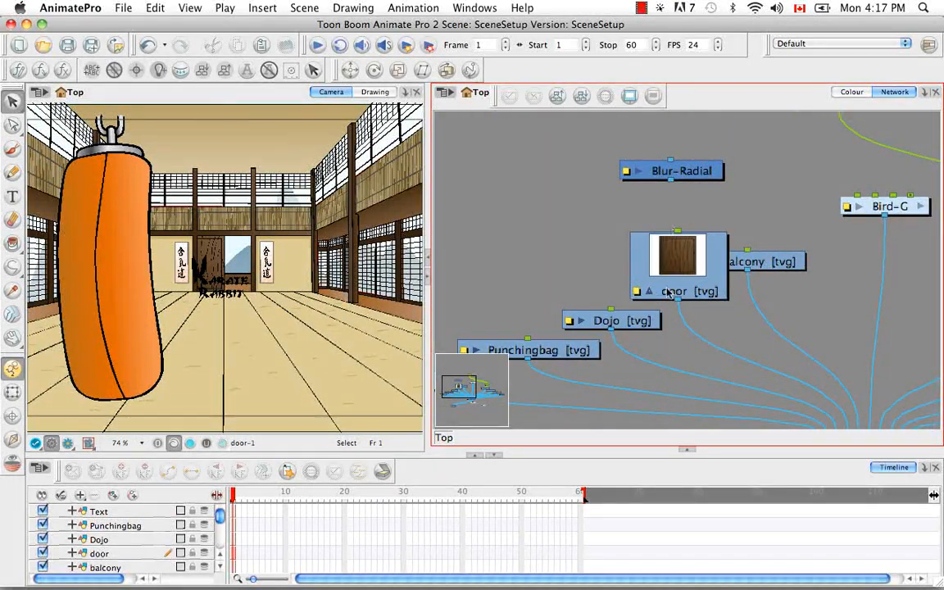
- Preview the scene in Render View, switch back to the regular camera display and collapse the door thumbnail
click(68, 443)
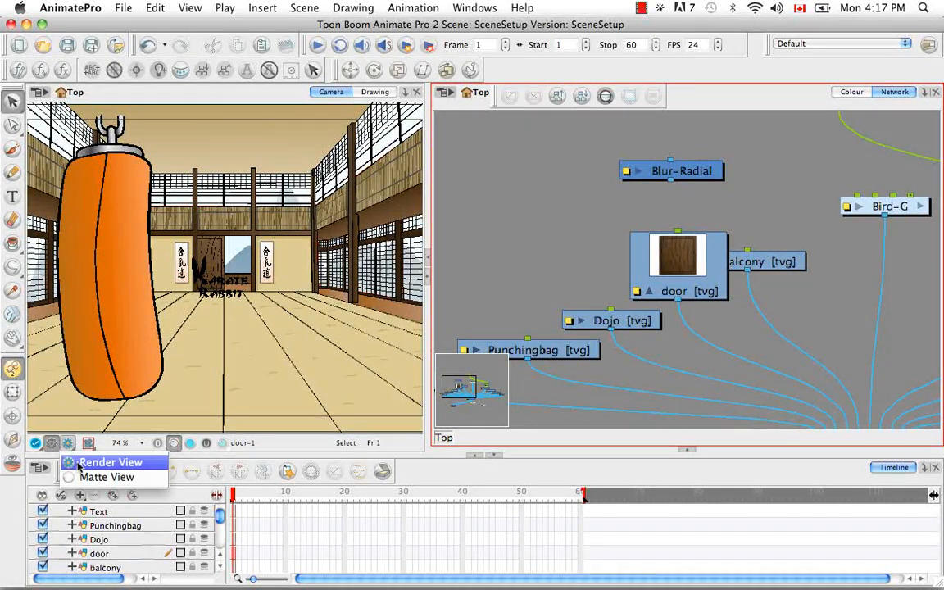
click(80, 463)
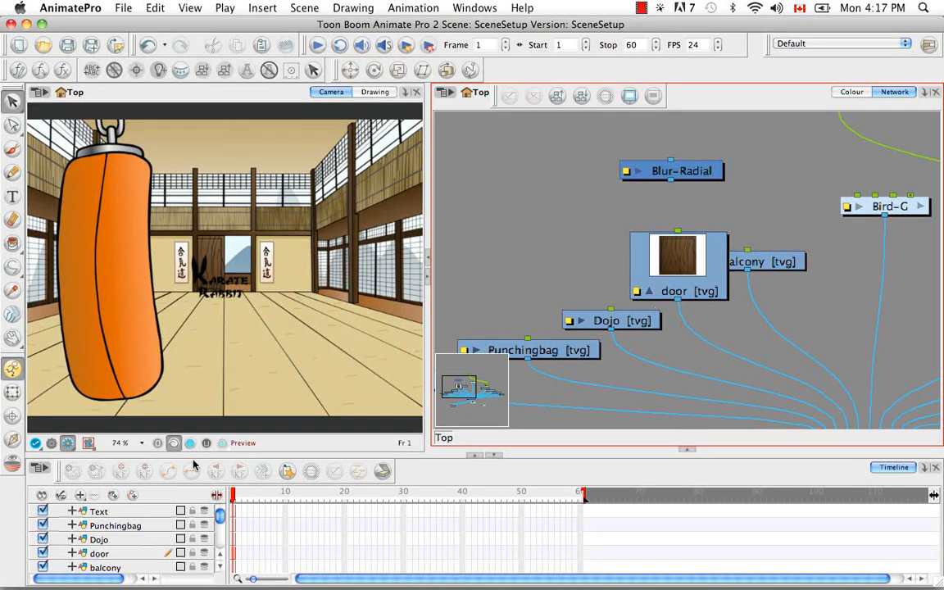
click(52, 442)
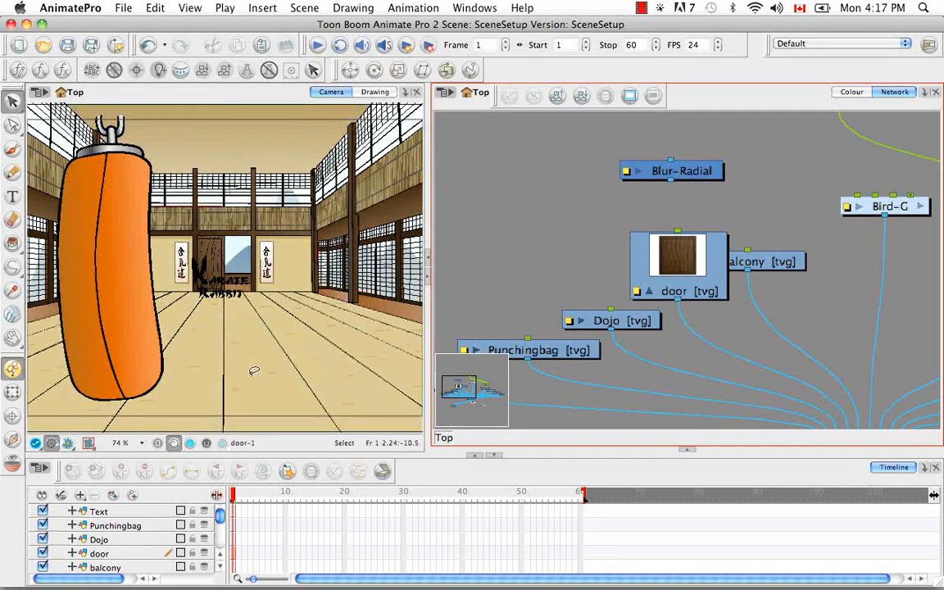
click(649, 292)
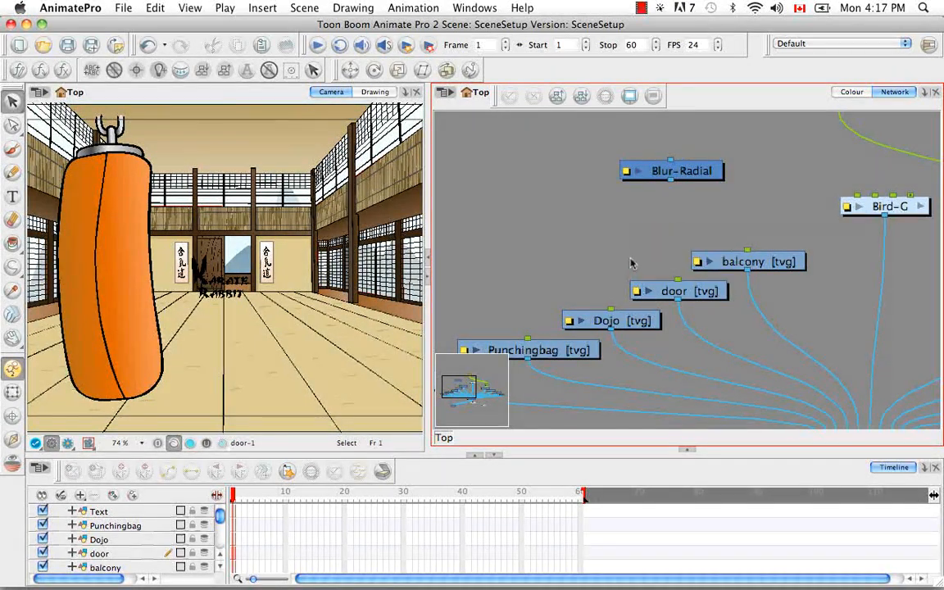